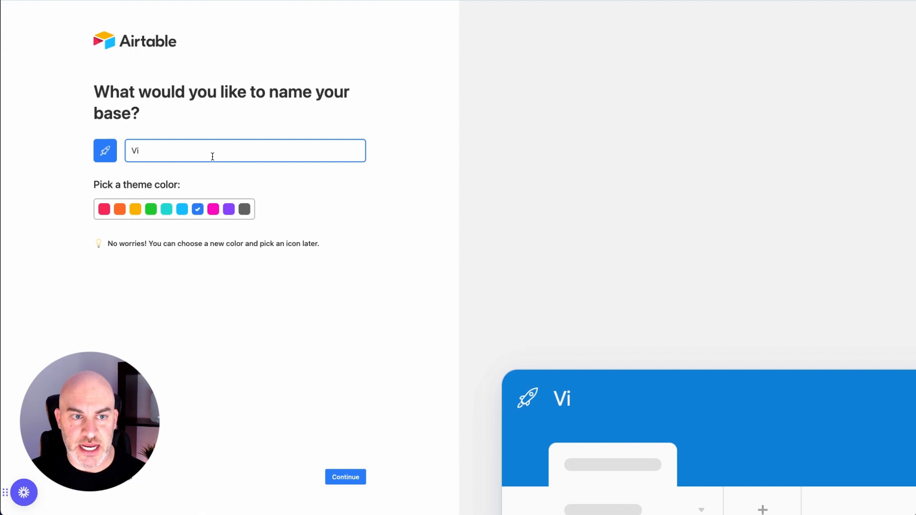
# Name the new base Video Planner, keep the blue theme color, and continue the setup.
pyautogui.write('deo Plann')
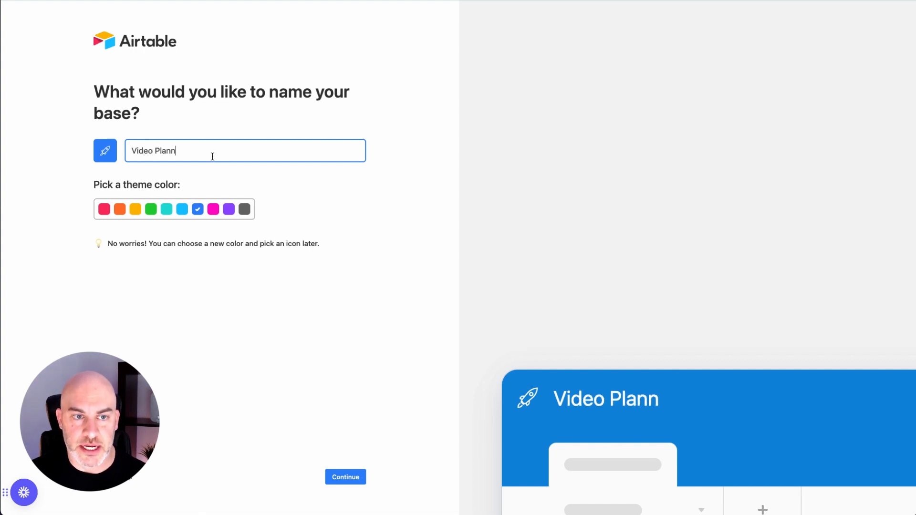
pyautogui.write('er')
pyautogui.click(103, 152)
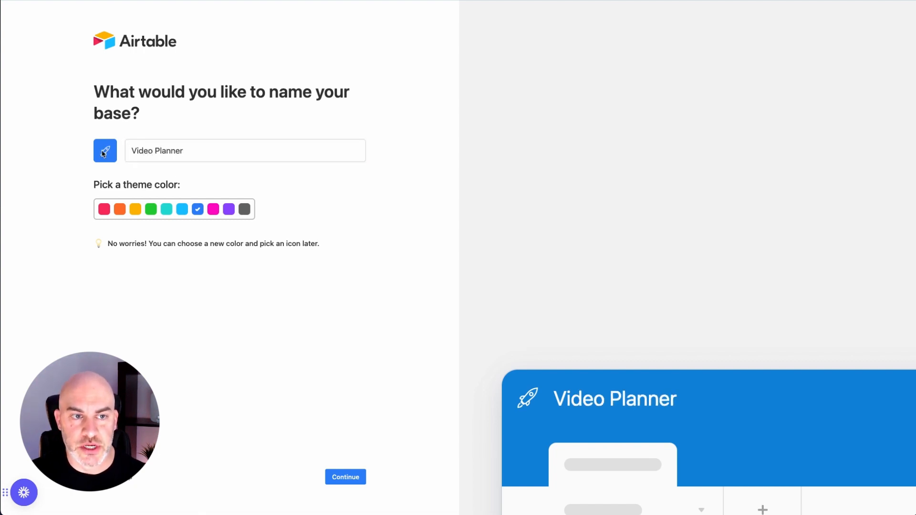
pyautogui.click(166, 213)
pyautogui.click(198, 210)
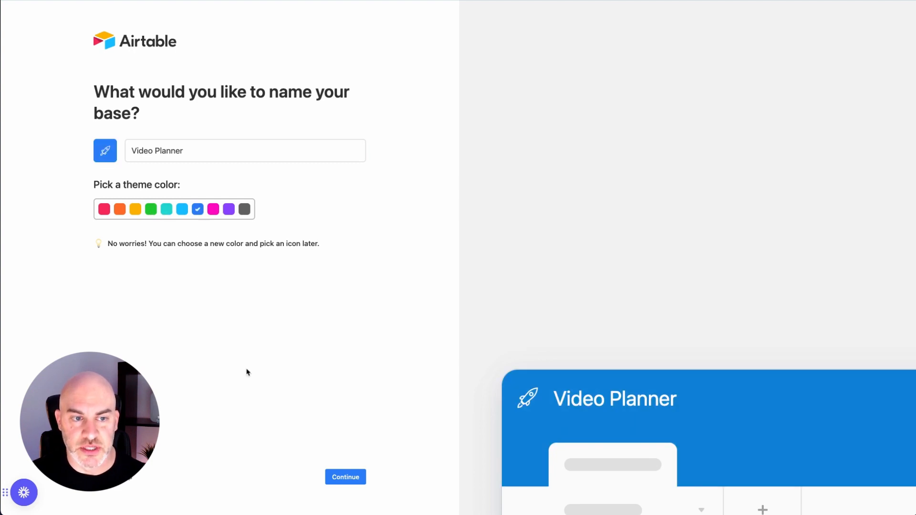
pyautogui.click(335, 477)
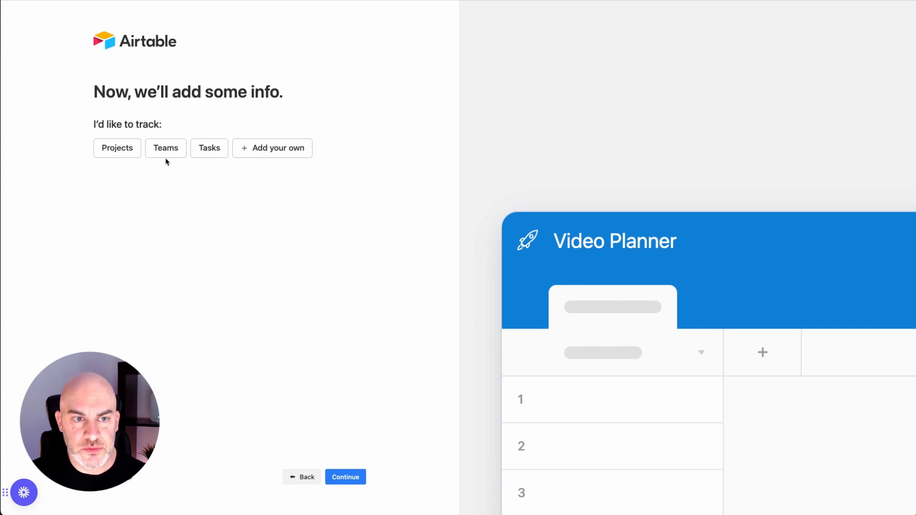
# Leave the guided setup without adding tracking info, and clear away the template suggestions and the Getting started checklist.
pyautogui.click(342, 481)
pyautogui.click(115, 477)
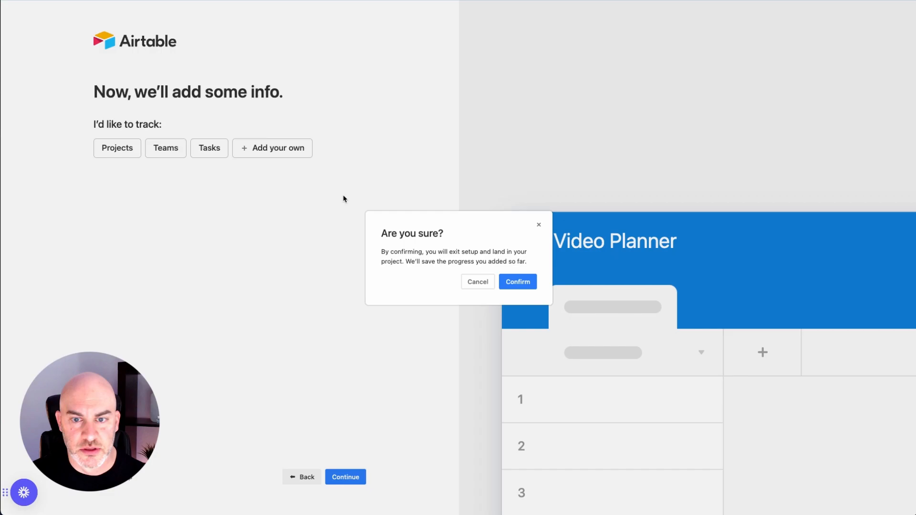
pyautogui.click(511, 282)
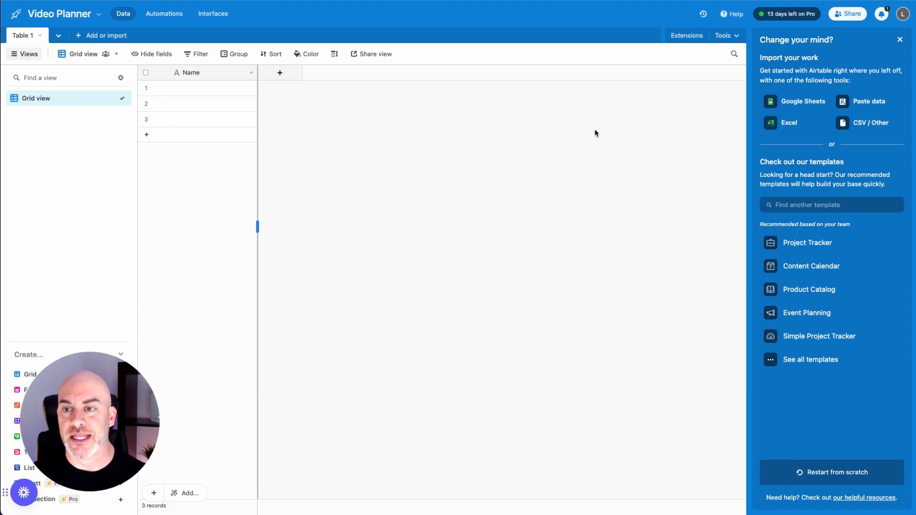
pyautogui.click(899, 42)
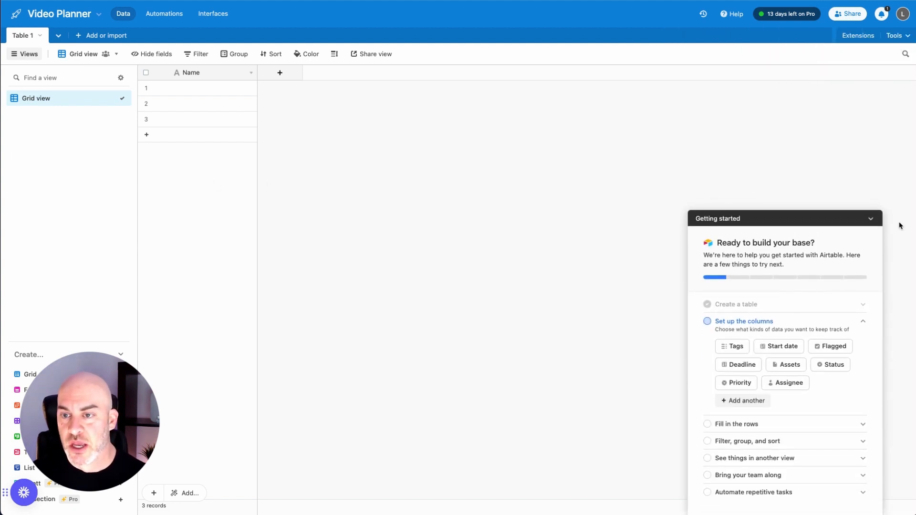
pyautogui.click(871, 218)
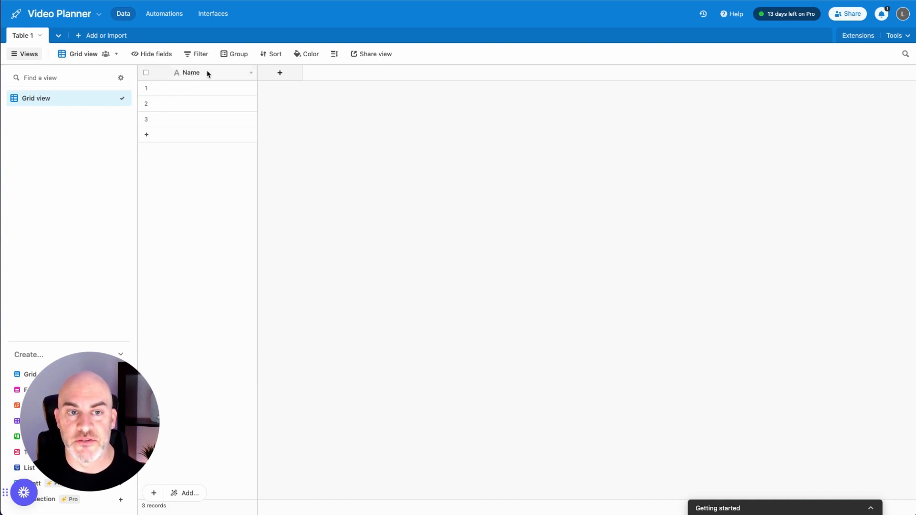
# Rename the table's primary Name field as "Videa Topic", keeping the Single line text type, and save it.
pyautogui.click(251, 73)
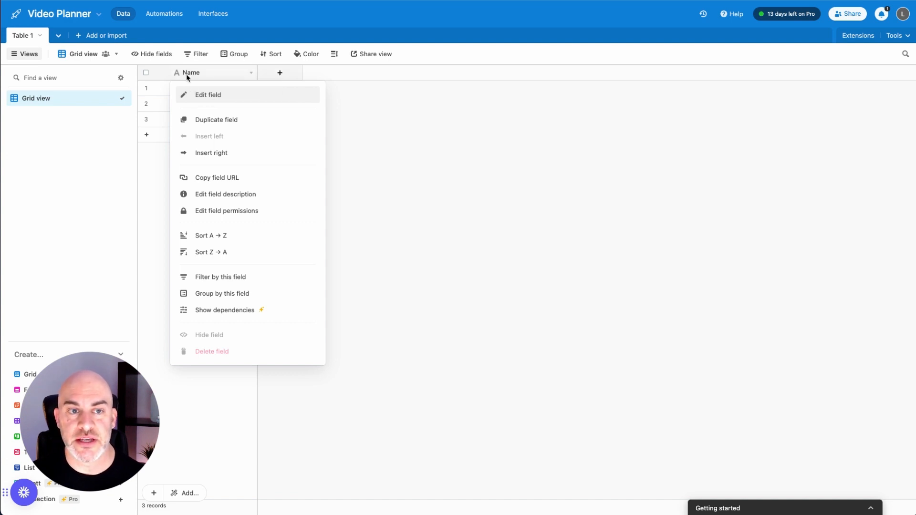
pyautogui.click(212, 97)
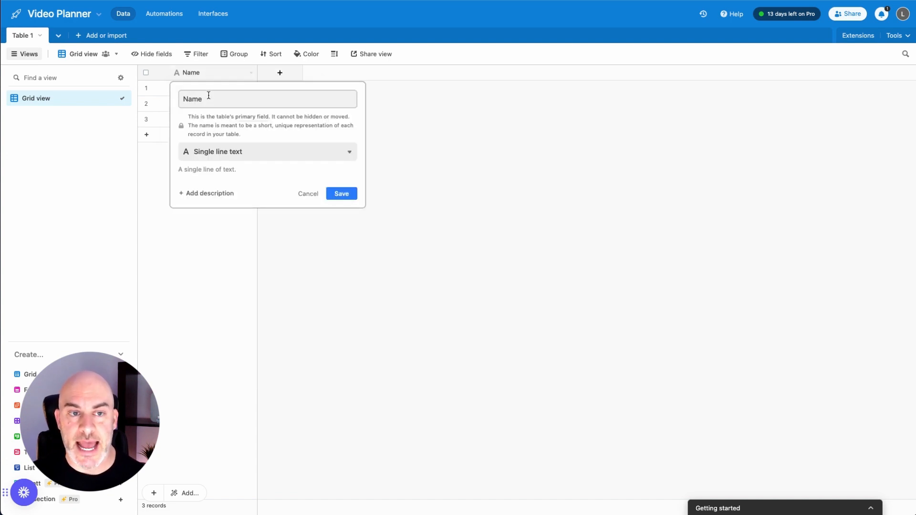
pyautogui.doubleClick(215, 102)
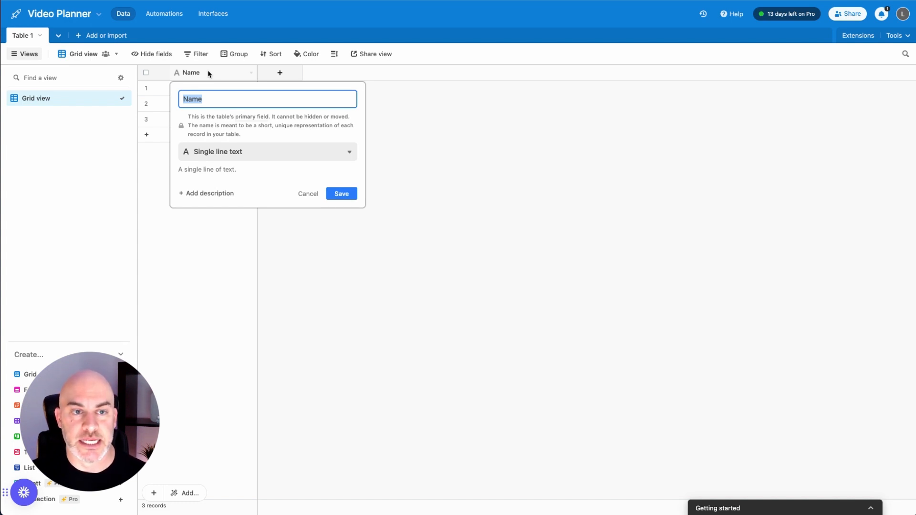
pyautogui.write('V')
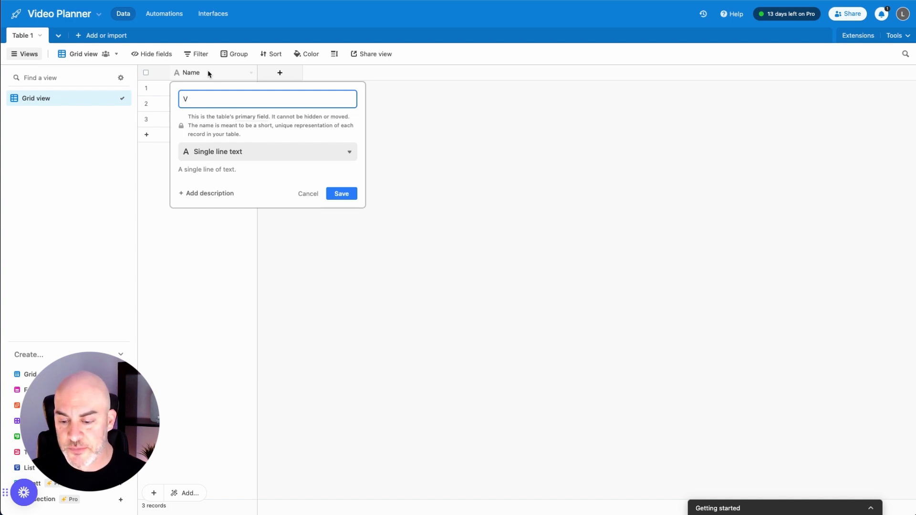
pyautogui.write('idea ')
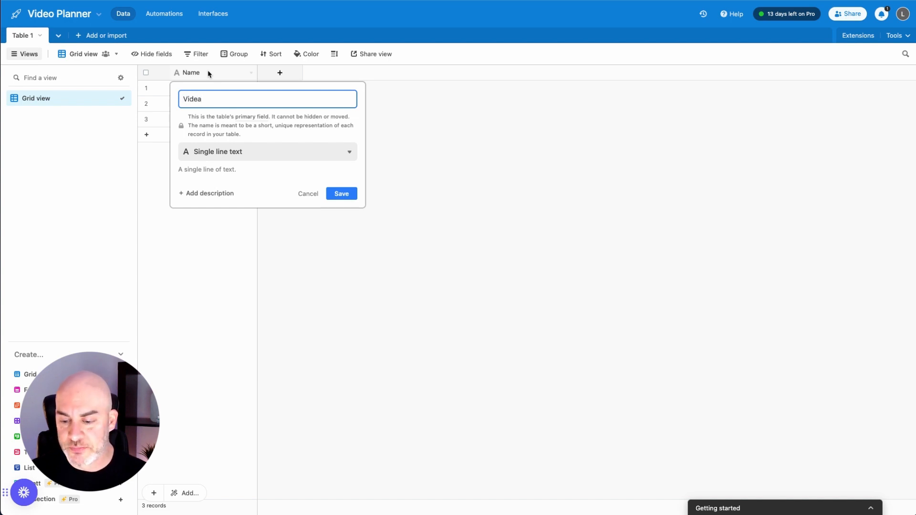
pyautogui.write('Topic')
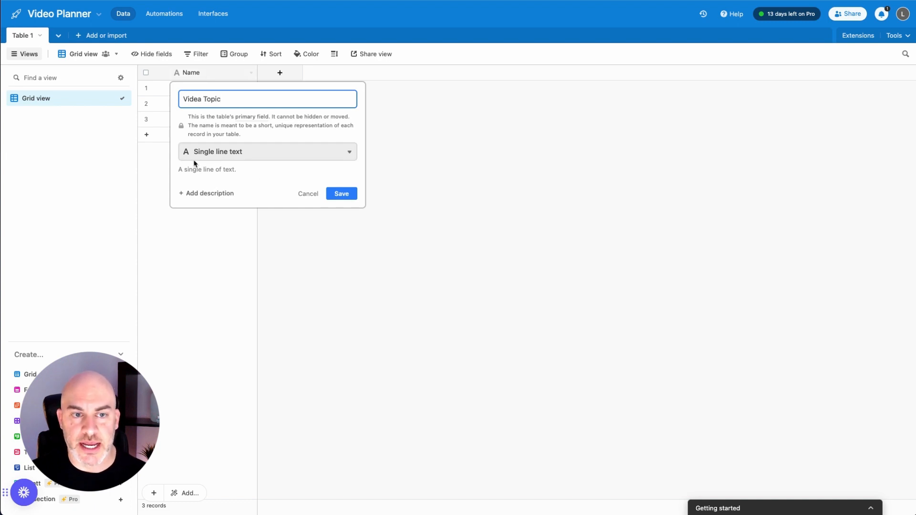
pyautogui.click(350, 154)
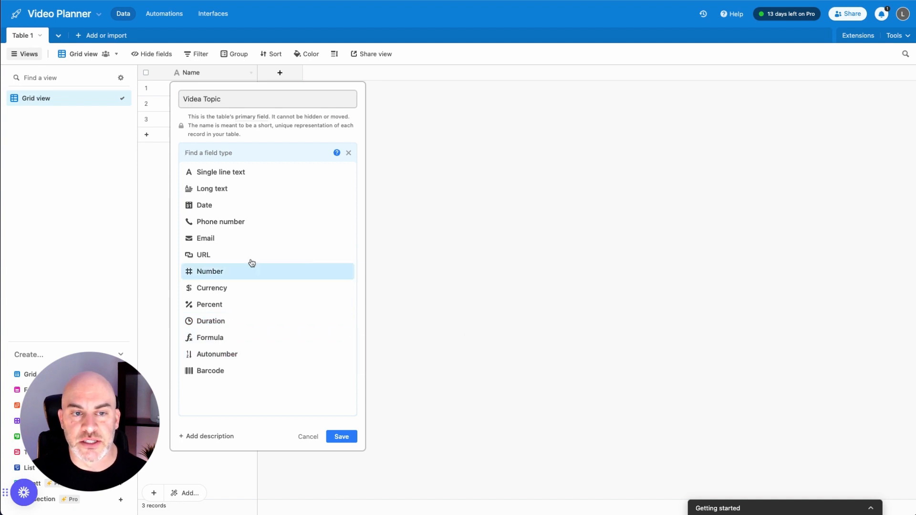
pyautogui.click(238, 172)
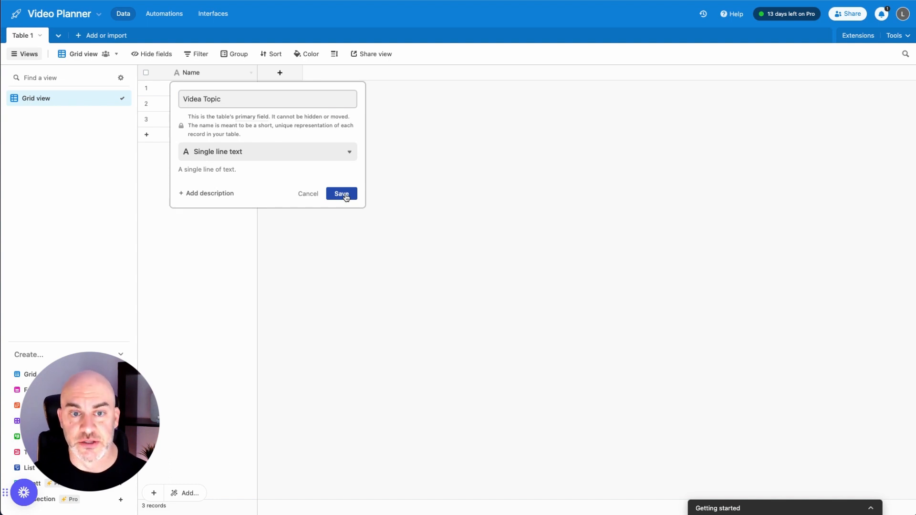
pyautogui.click(341, 194)
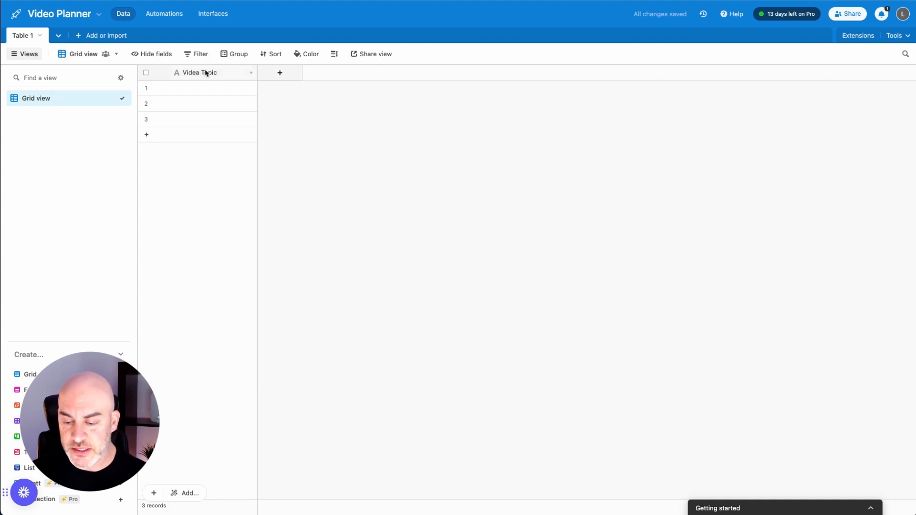
# Start a new single select field named Status and give it a first option, 1-IDEA.
pyautogui.click(279, 66)
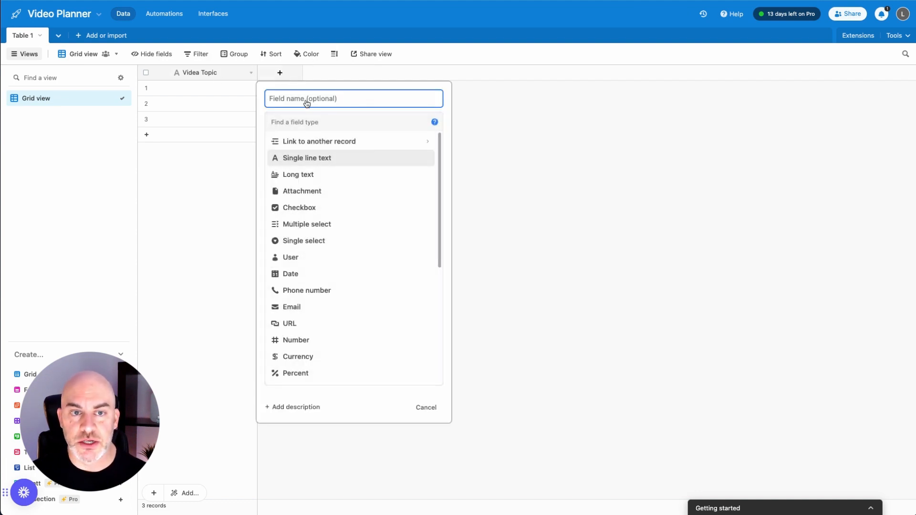
pyautogui.write('Status')
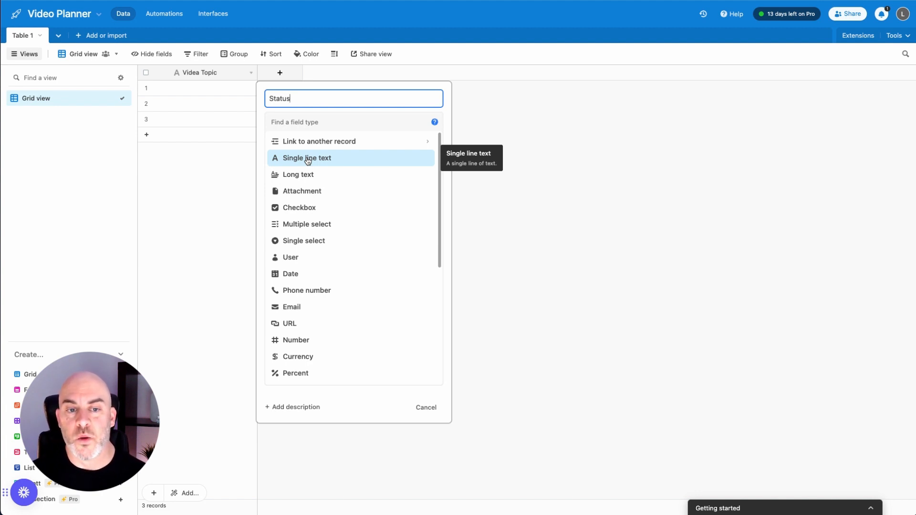
pyautogui.click(310, 240)
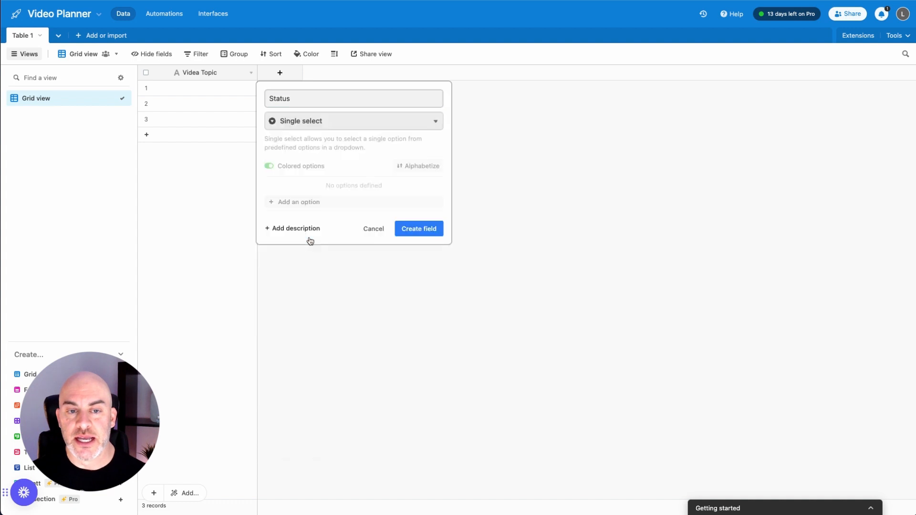
pyautogui.click(299, 201)
pyautogui.write('1')
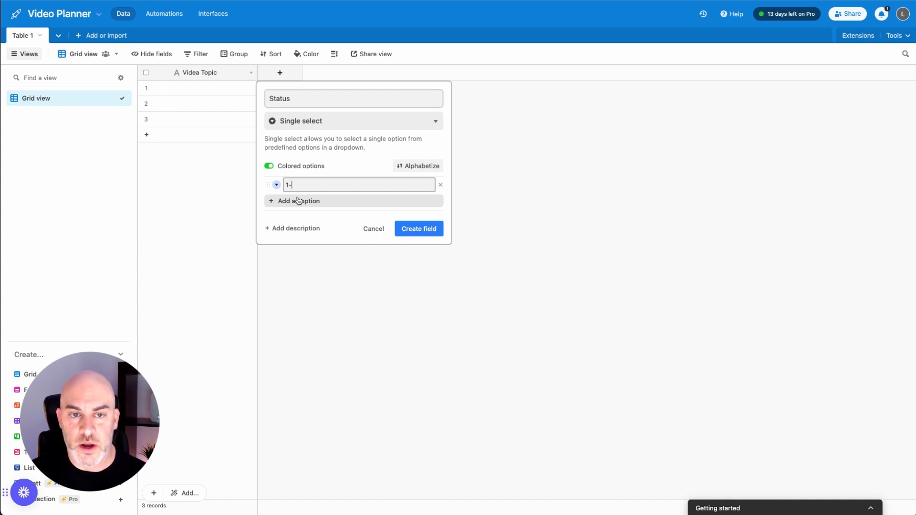
pyautogui.write('-IDEA')
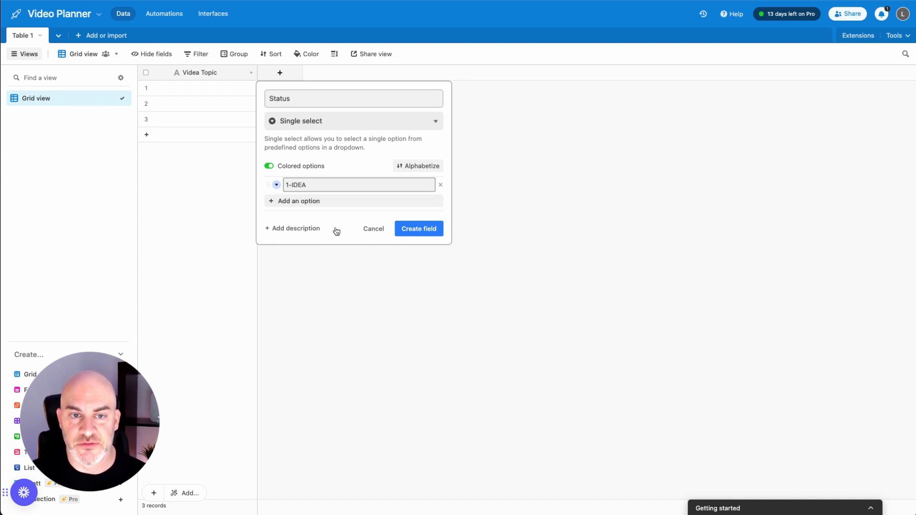
# Add a second option to the Status field, named "2_IN PRODUCTION".
pyautogui.click(295, 203)
pyautogui.write('2')
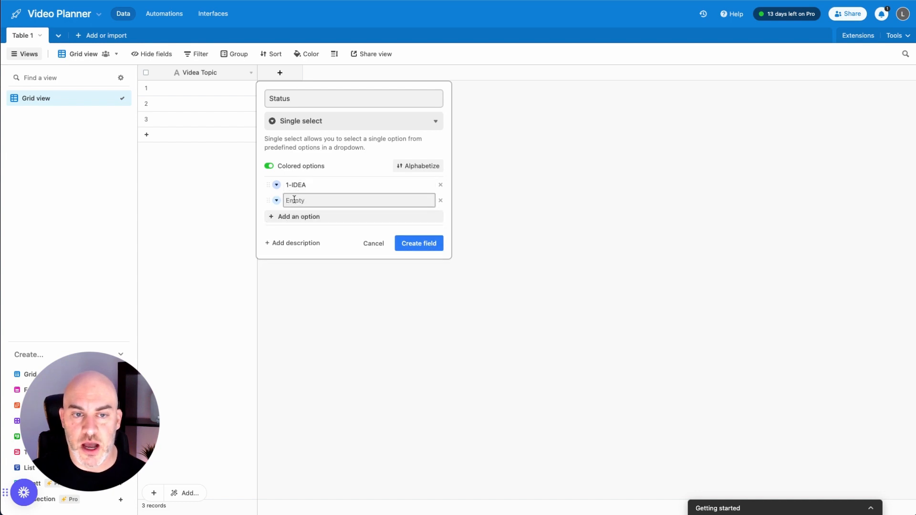
pyautogui.write('-In P')
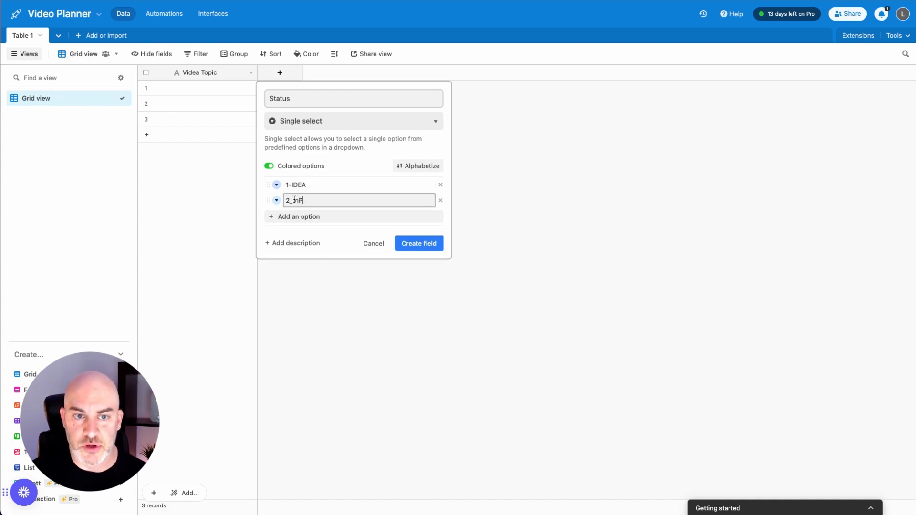
pyautogui.press('BackSpace')
pyautogui.write('PR')
pyautogui.press('BackSpace')
pyautogui.press('BackSpace')
pyautogui.press('BackSpace')
pyautogui.press('BackSpace')
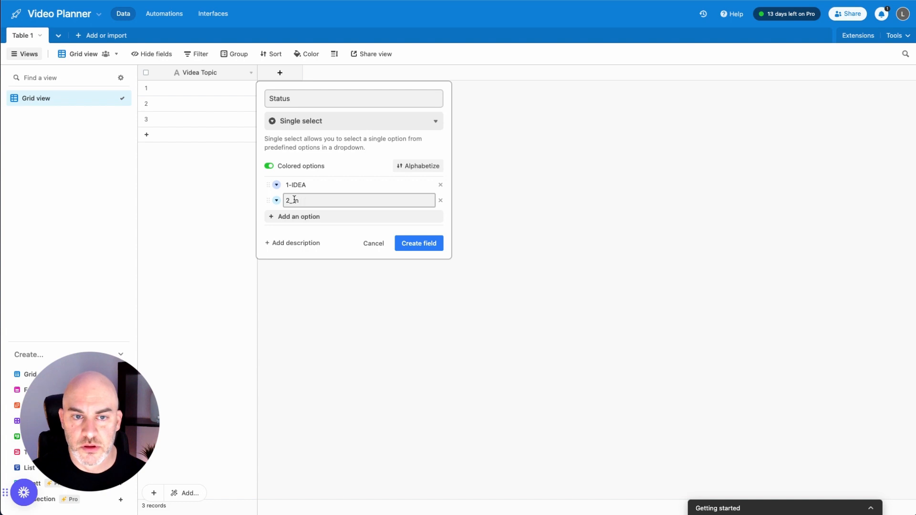
pyautogui.write('PRODUCTION')
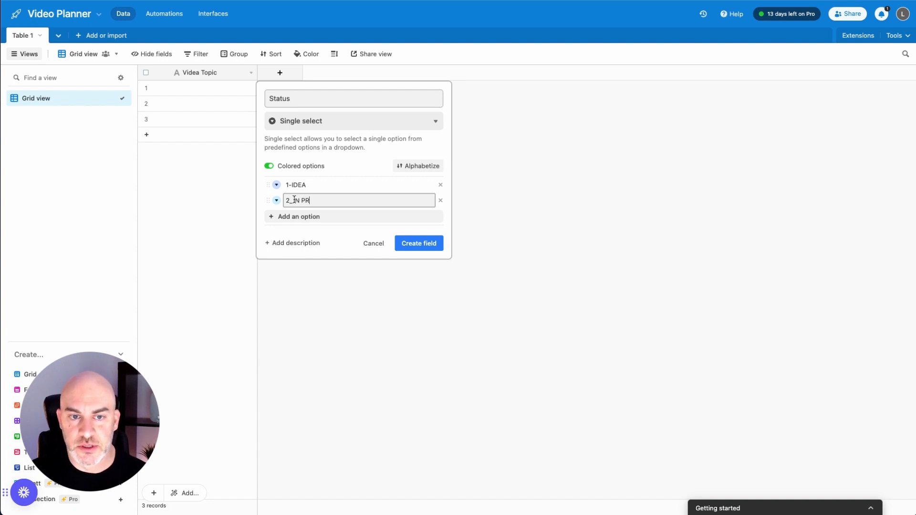
# Add a third Status option, 3-PUBLISHED, and correct the second option's name to 2-IN PRODUCTION.
pyautogui.click(290, 217)
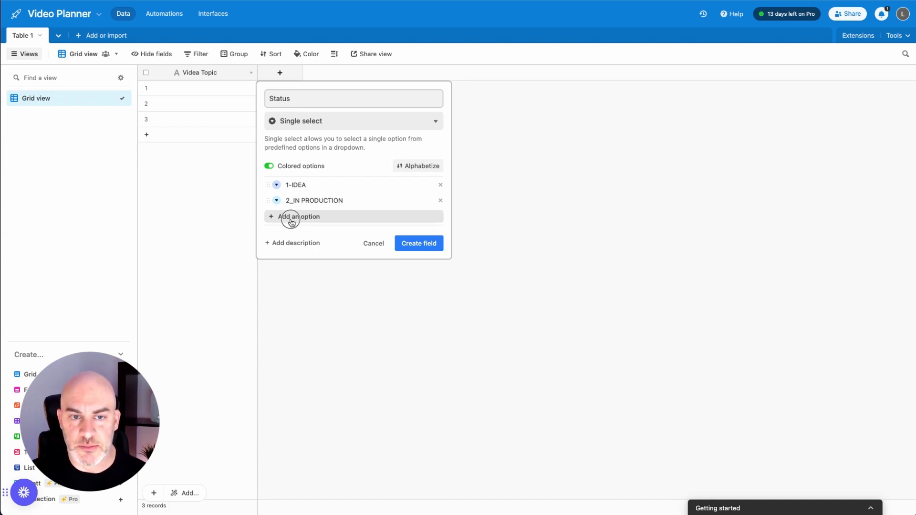
pyautogui.write('3-')
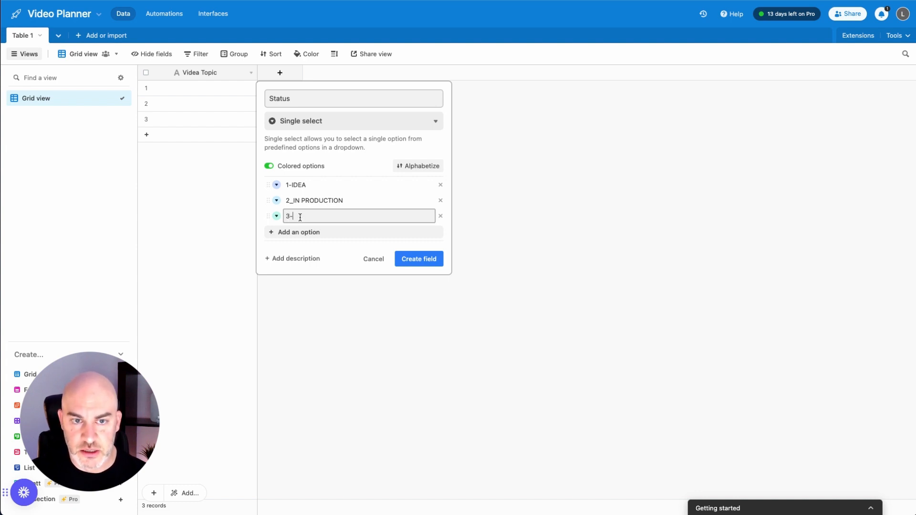
pyautogui.click(293, 201)
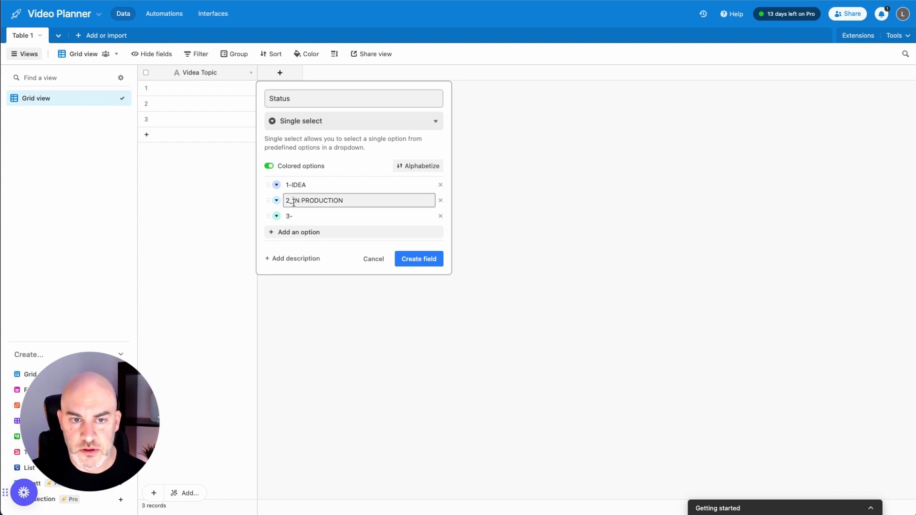
pyautogui.press('BackSpace')
pyautogui.write('-')
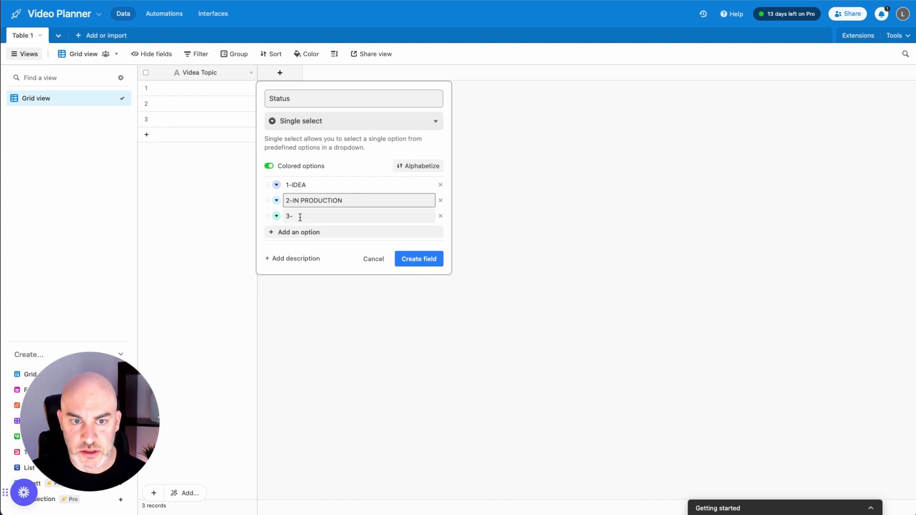
pyautogui.click(300, 217)
pyautogui.write('PUB')
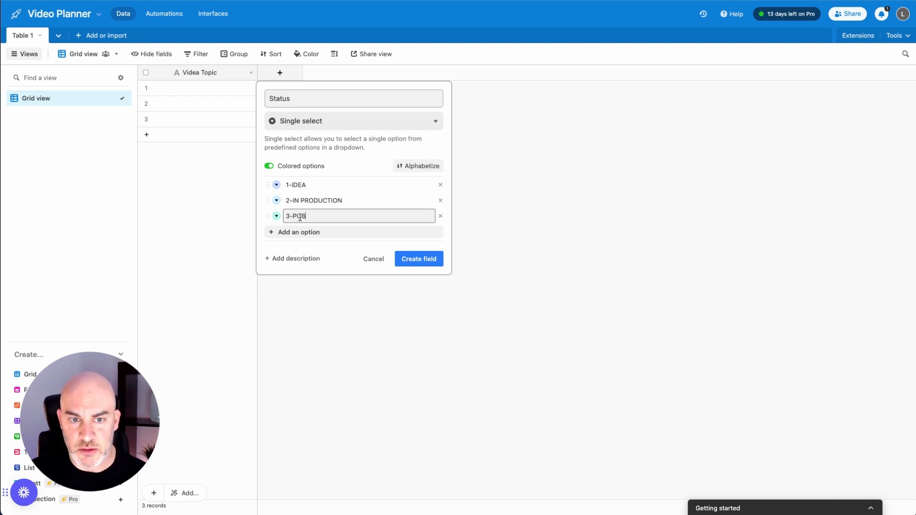
pyautogui.write('LISHED')
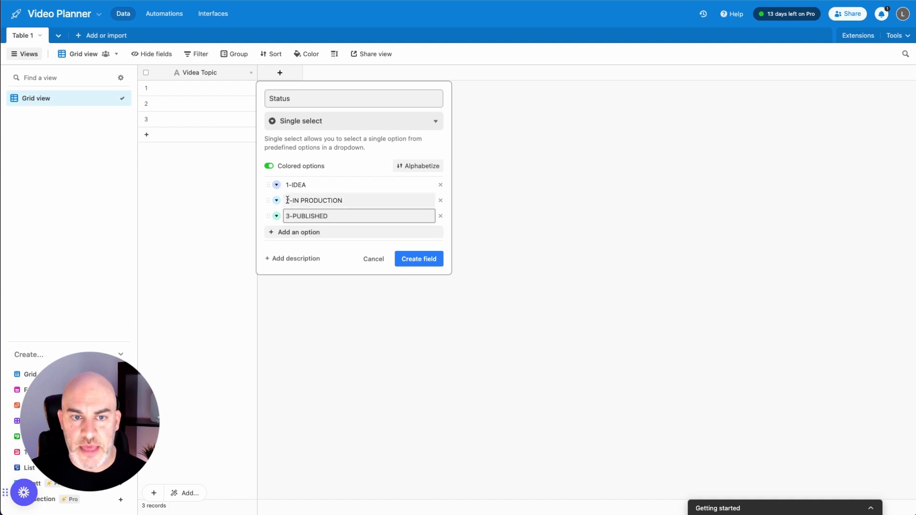
# Color the 2-IN PRODUCTION option yellow and the 3-PUBLISHED option bright red, and create the Status field.
pyautogui.click(277, 203)
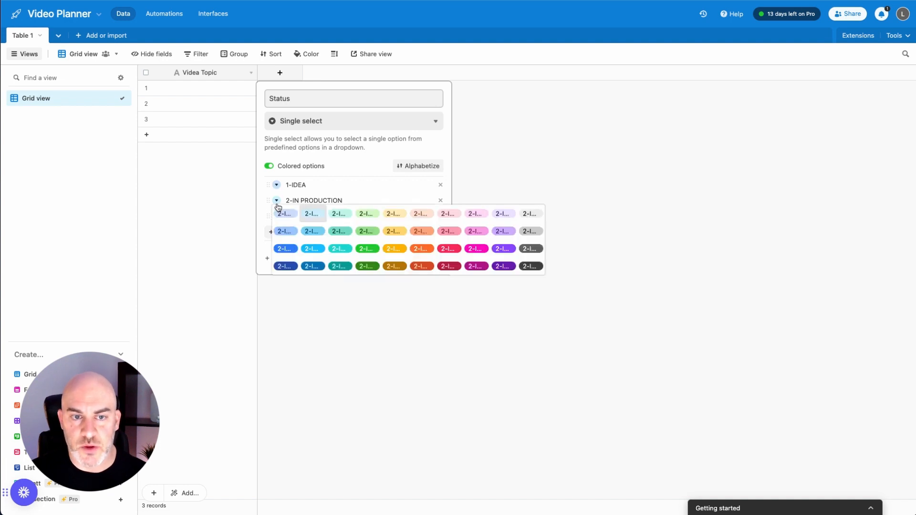
pyautogui.click(277, 202)
pyautogui.click(277, 202)
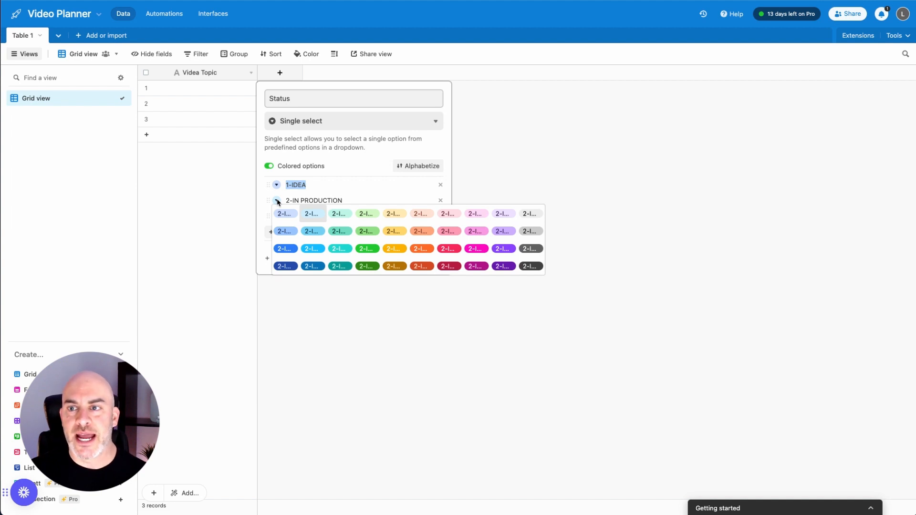
pyautogui.click(395, 231)
pyautogui.click(277, 216)
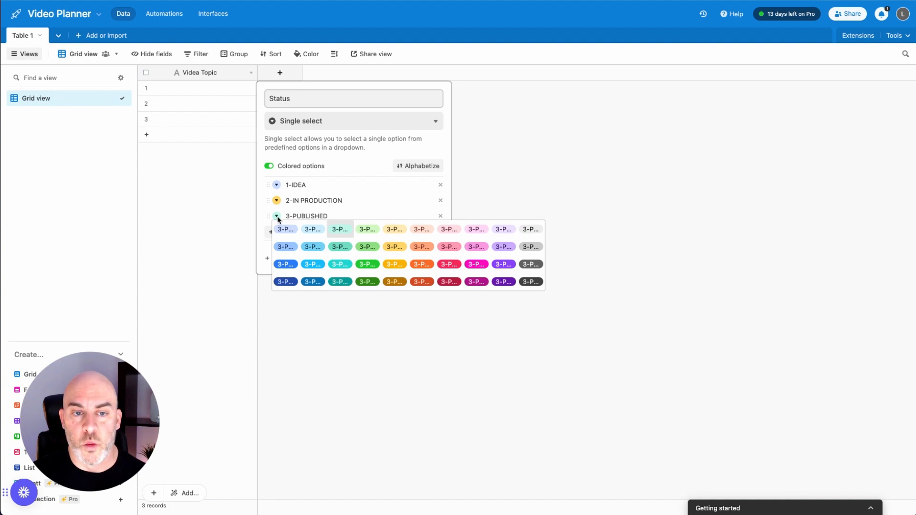
pyautogui.click(449, 265)
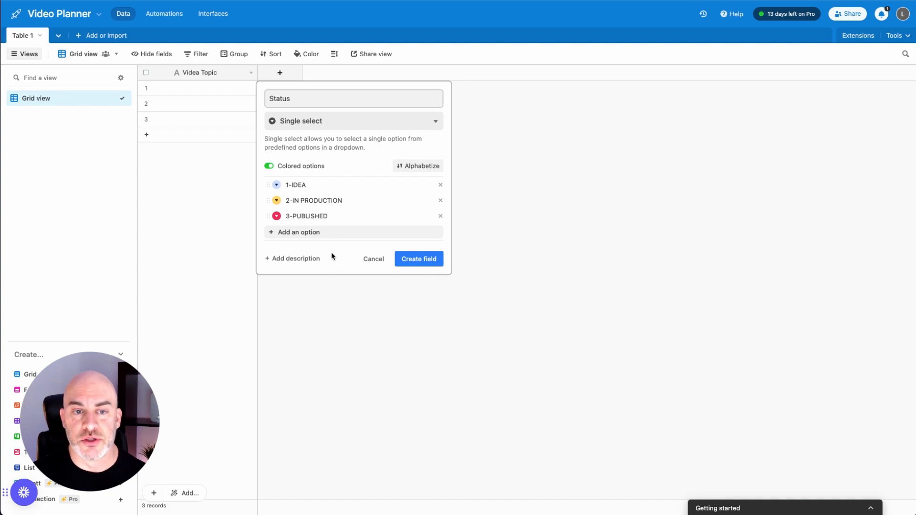
pyautogui.click(419, 259)
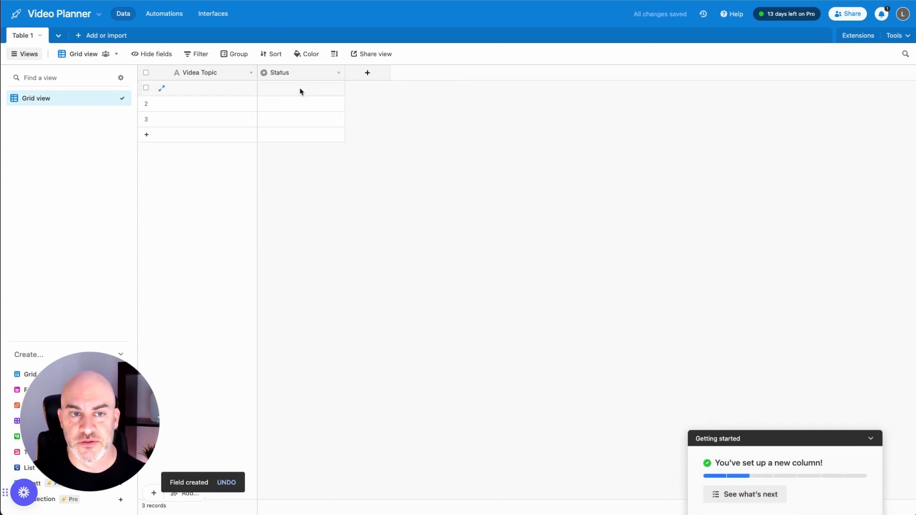
# Create a single select field named TOPIC with the options LINKEDIN, FACEBOOK, CANVA, YOUTUBE and AIRTABLE.
pyautogui.click(366, 71)
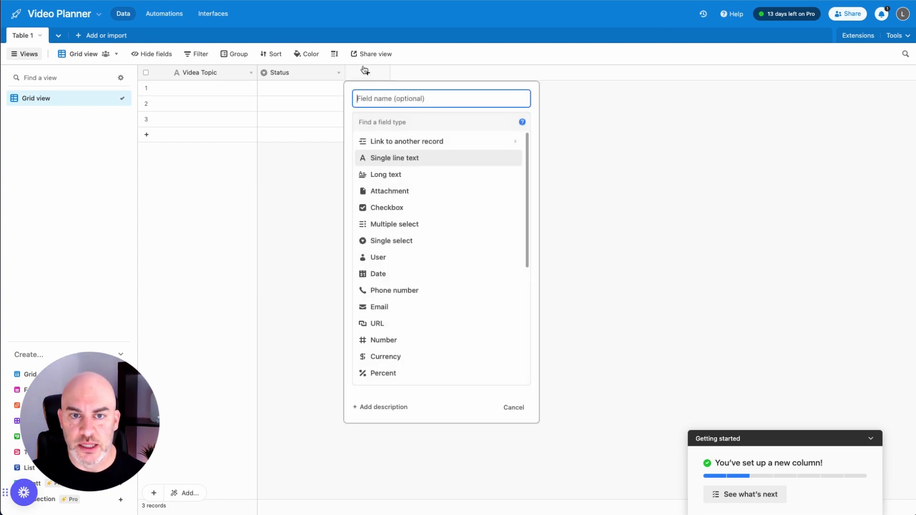
pyautogui.write('TOPIC')
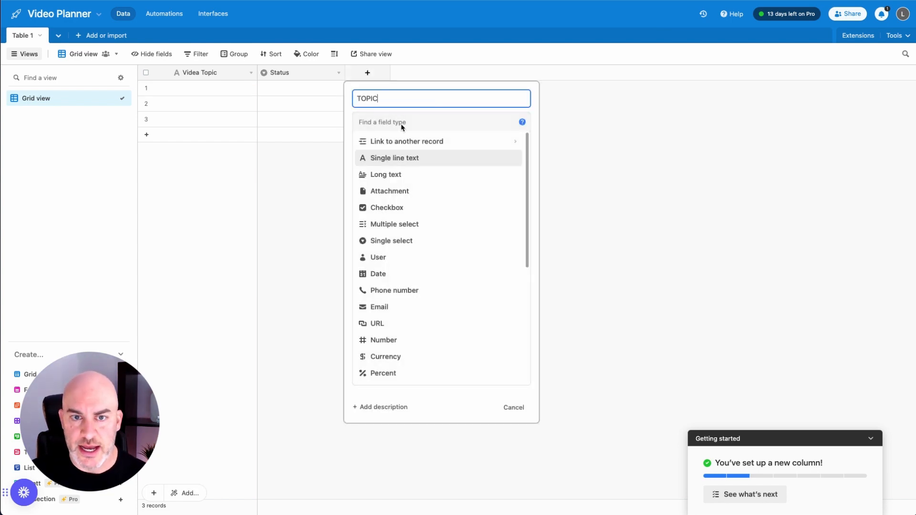
pyautogui.click(391, 240)
pyautogui.click(390, 204)
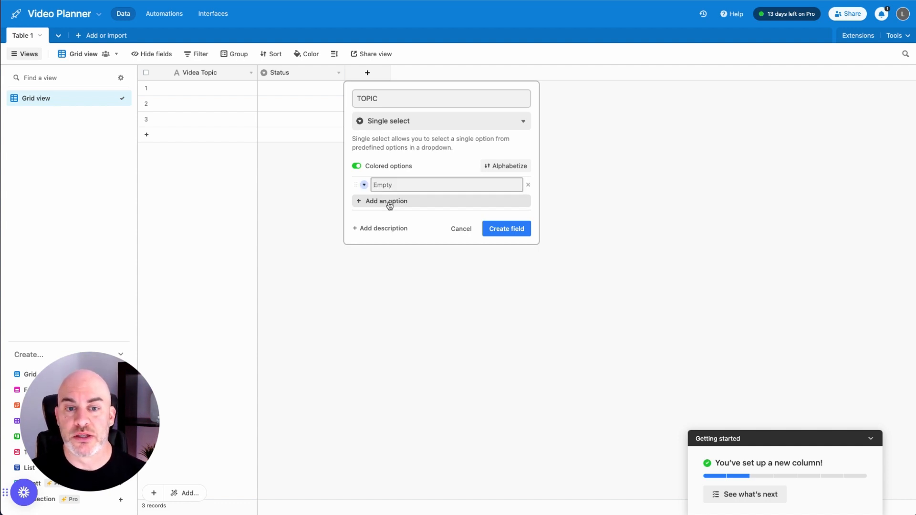
pyautogui.write('LiN')
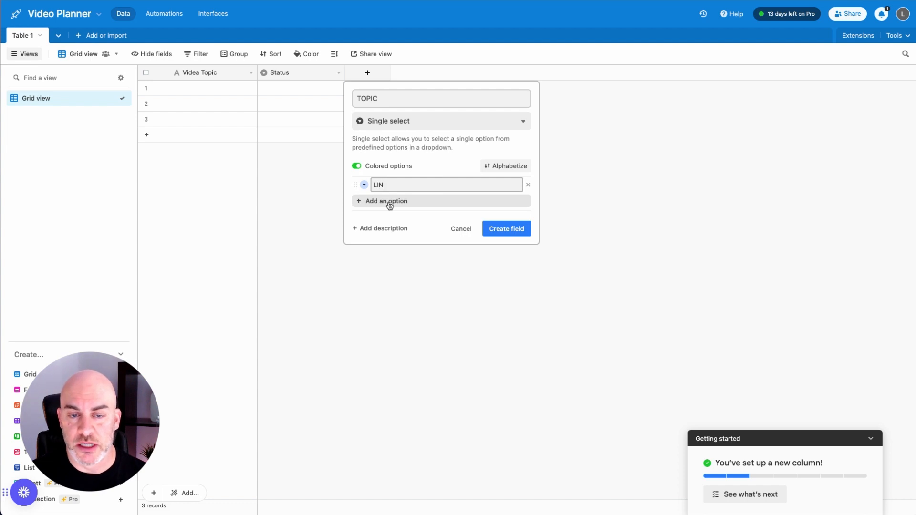
pyautogui.write('KEDIN')
pyautogui.click(390, 202)
pyautogui.write('FA')
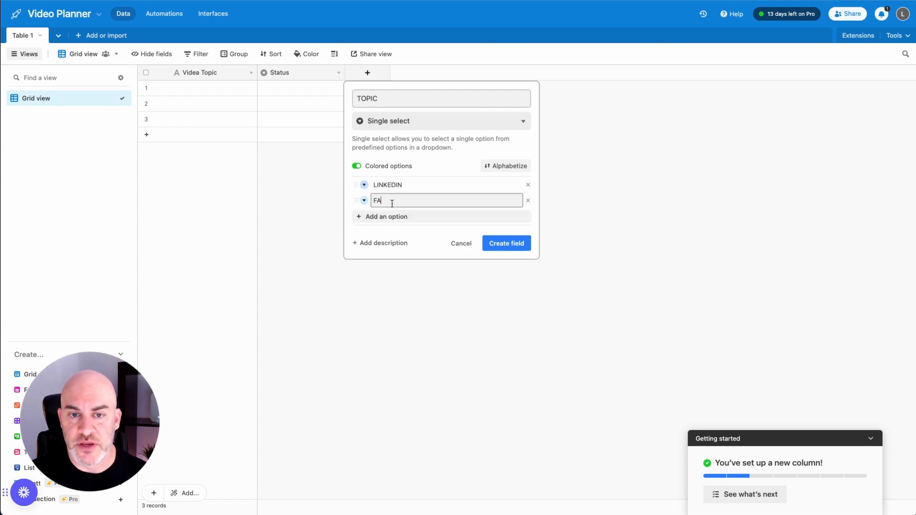
pyautogui.write('CEBOOK')
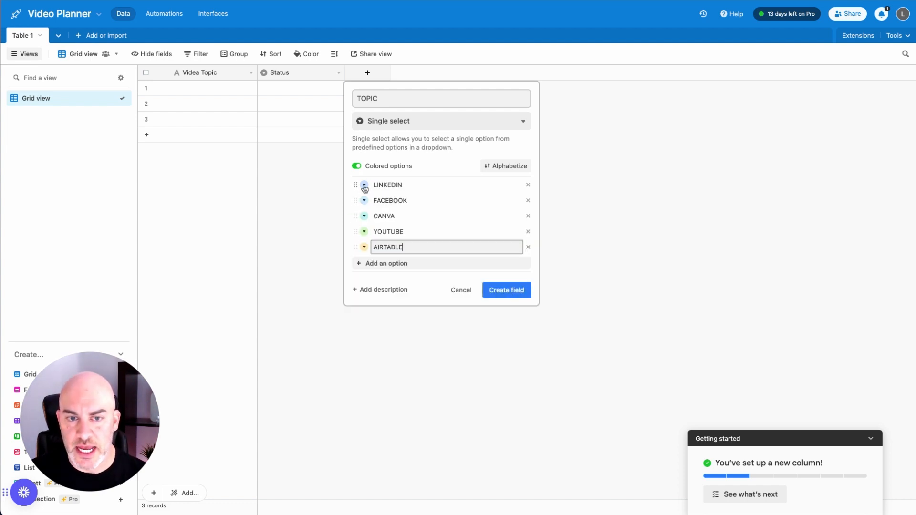
pyautogui.click(504, 293)
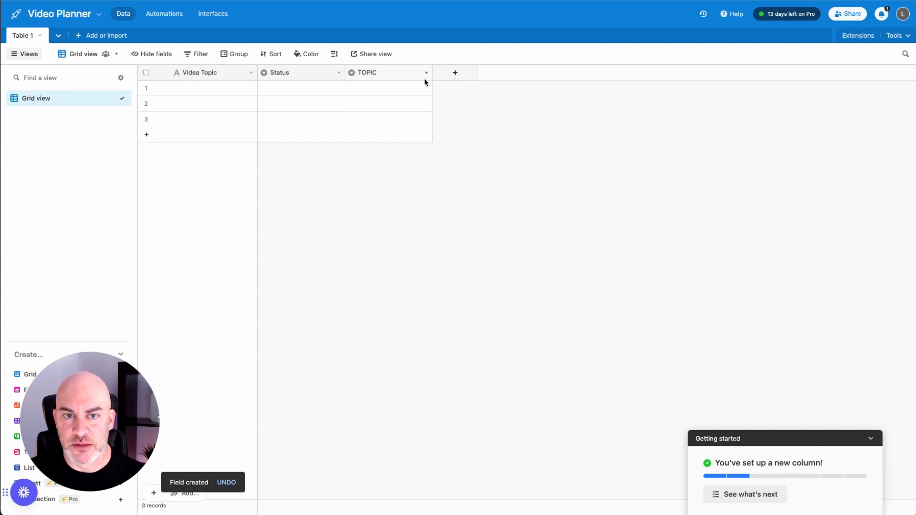
# Create a single select field named VID LENGTH with the options LONG and SHORT.
pyautogui.click(456, 74)
pyautogui.write('VID LENGTH')
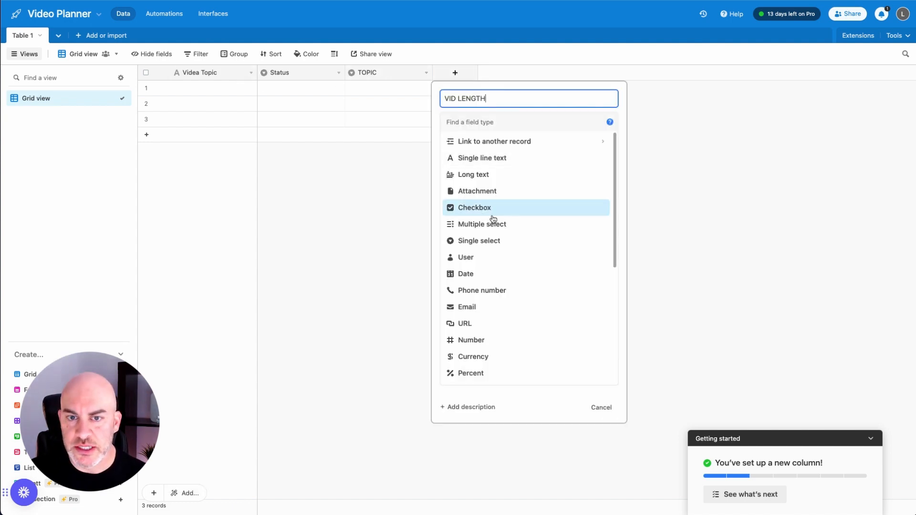
pyautogui.click(472, 240)
pyautogui.click(468, 204)
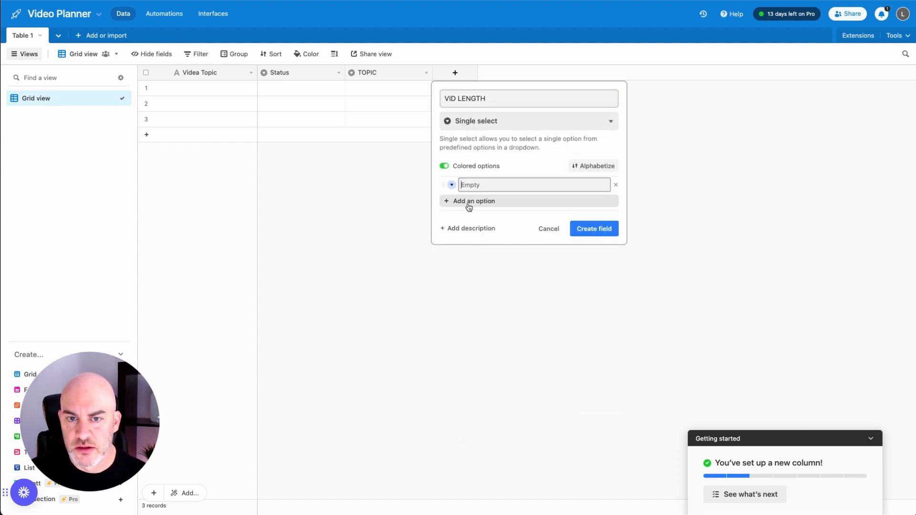
pyautogui.write('LONG')
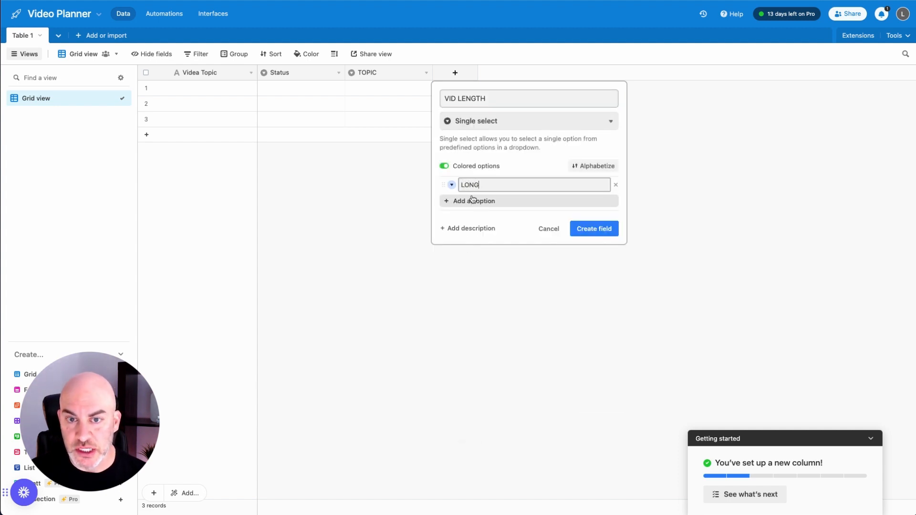
pyautogui.click(466, 208)
pyautogui.write('SHORT')
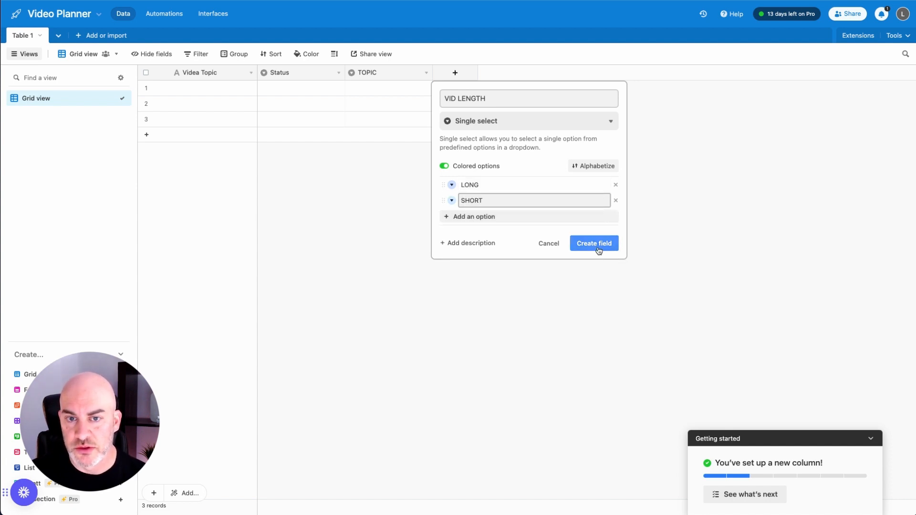
pyautogui.click(599, 249)
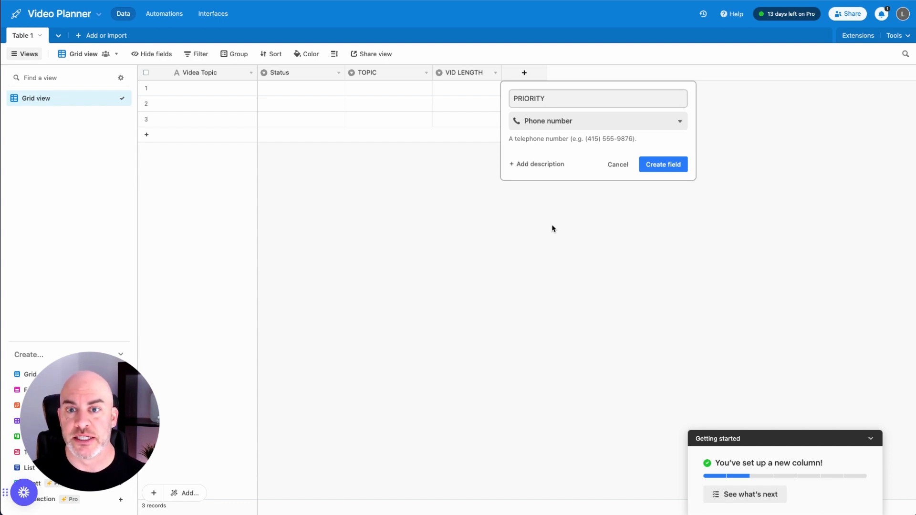
# Create the PRIORITY field as a Number field in Decimal (1.0) format and narrow its column.
pyautogui.click(666, 170)
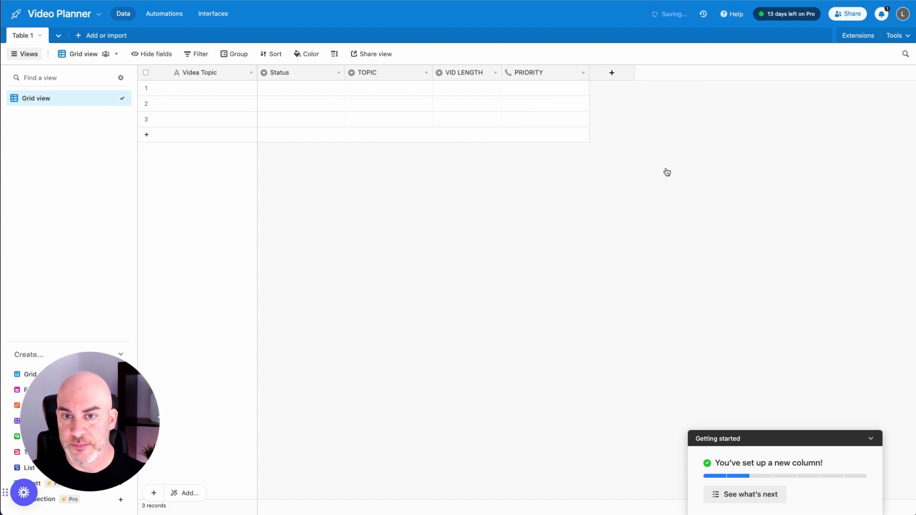
pyautogui.click(581, 76)
pyautogui.click(546, 97)
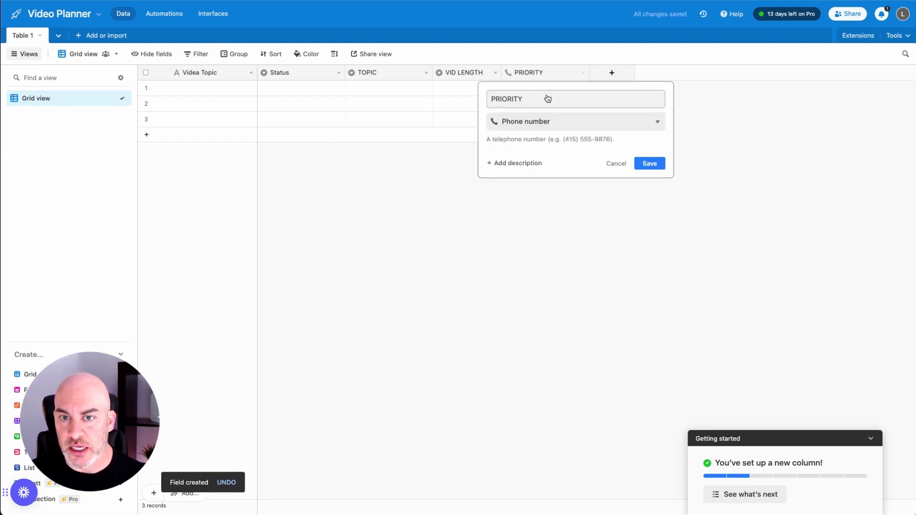
pyautogui.click(566, 123)
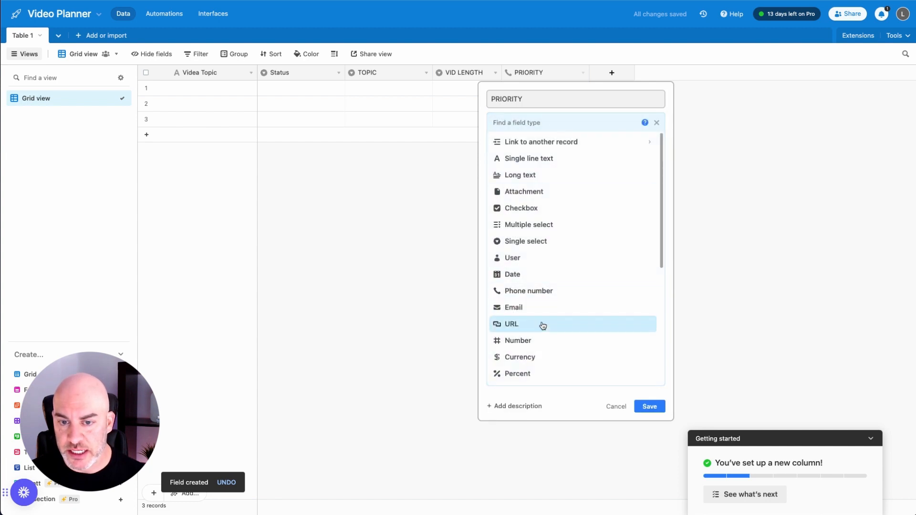
pyautogui.click(538, 340)
pyautogui.click(644, 246)
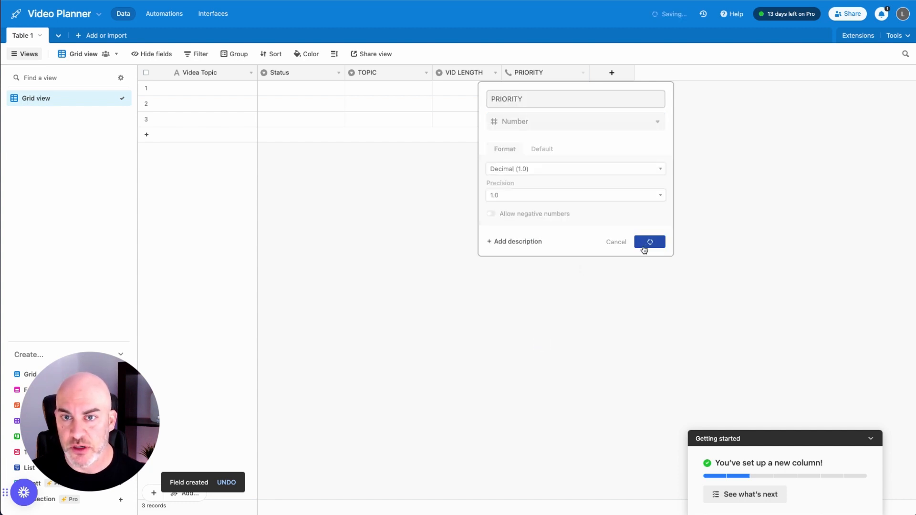
pyautogui.moveTo(590, 73); pyautogui.dragTo(559, 73)
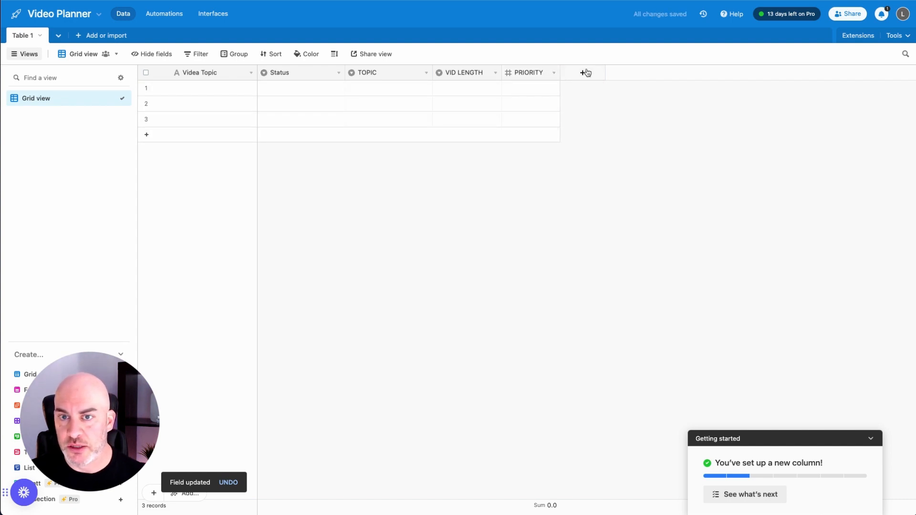
# Create a Long text field named VIDEN FLOW with rich text formatting enabled, and widen its column.
pyautogui.click(583, 73)
pyautogui.write('VI')
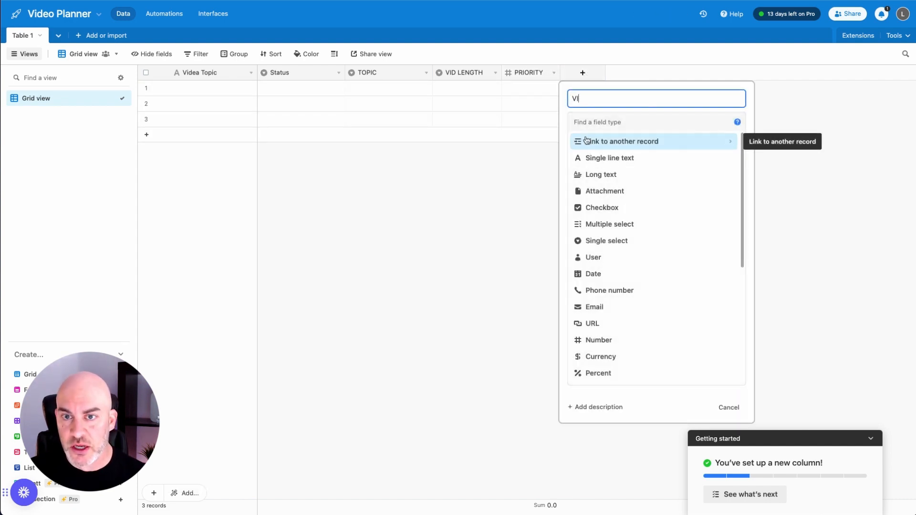
pyautogui.write('DEN FLOW')
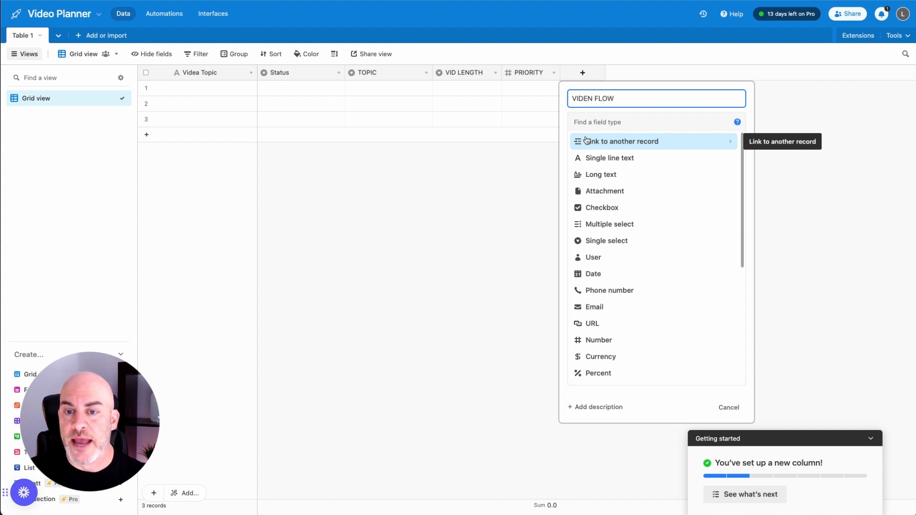
pyautogui.click(617, 177)
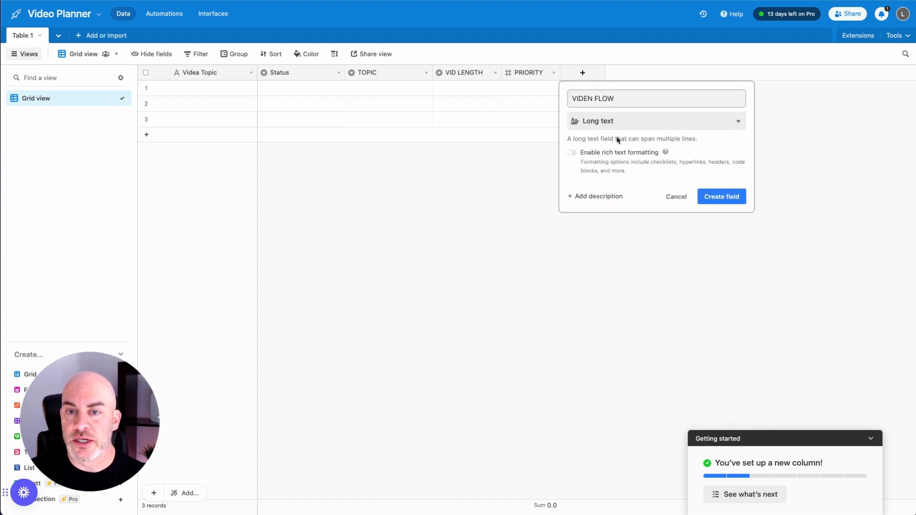
pyautogui.click(574, 154)
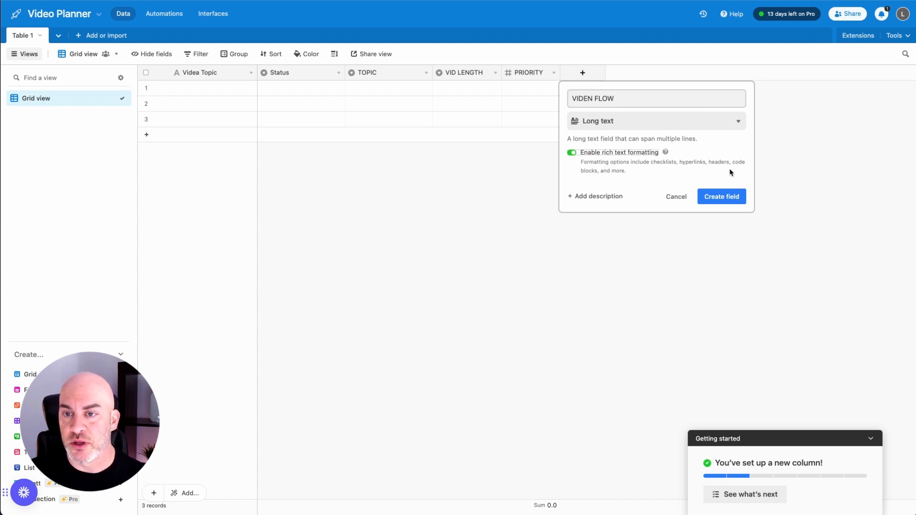
pyautogui.click(722, 198)
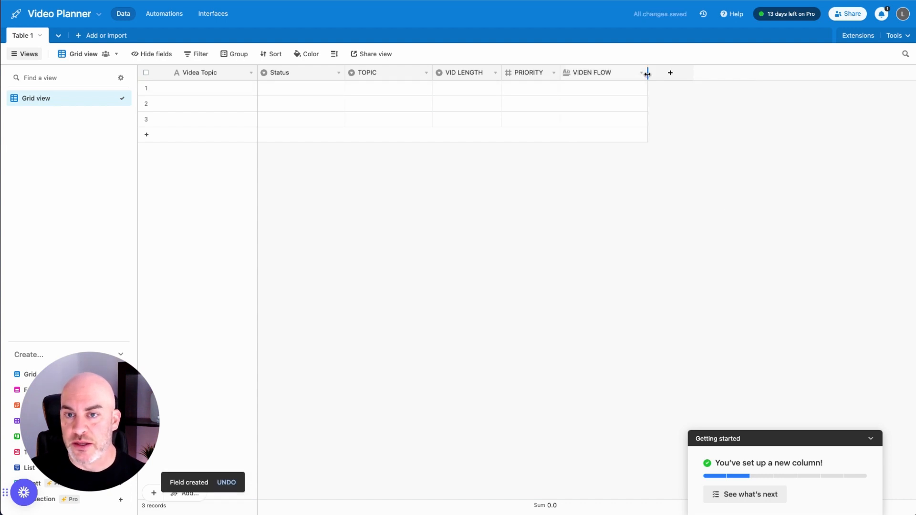
pyautogui.moveTo(647, 74); pyautogui.dragTo(742, 74)
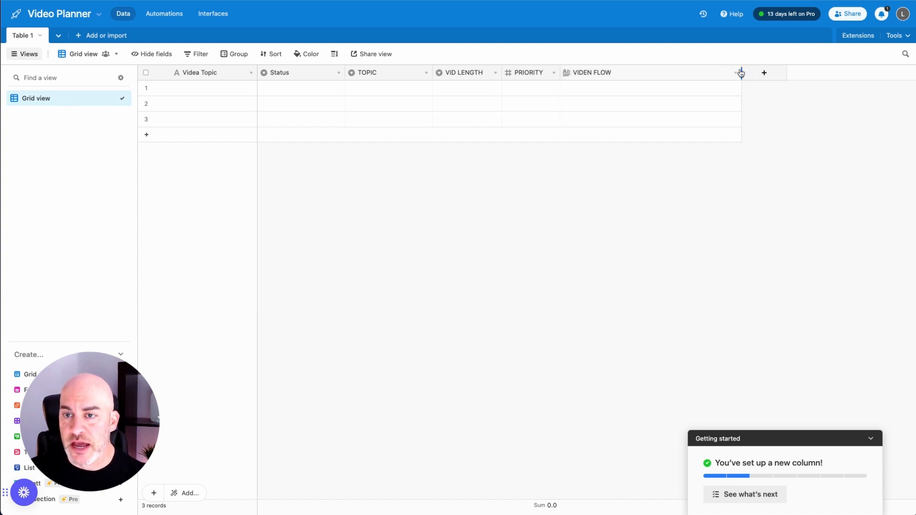
pyautogui.moveTo(740, 70); pyautogui.dragTo(708, 70)
# Create a Single line text field named YT VIDEO TITLE after the VIDEN FLOW field.
pyautogui.click(728, 75)
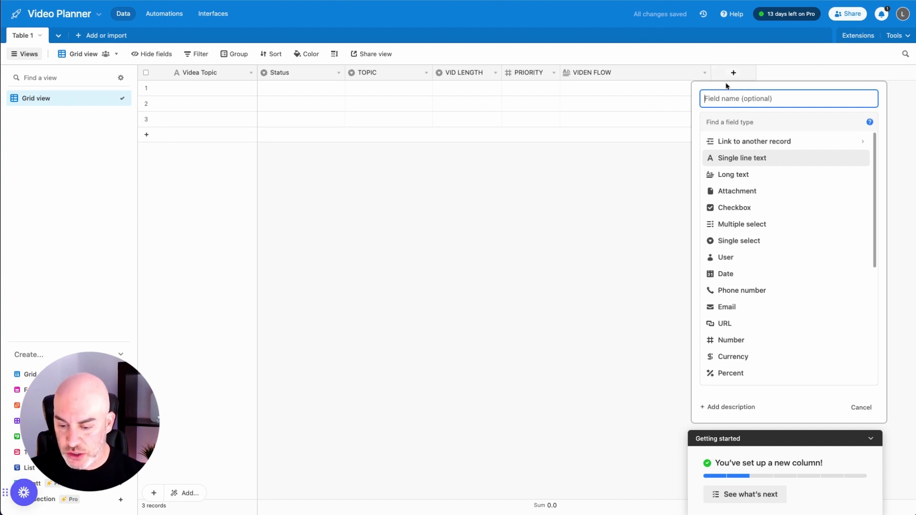
pyautogui.write('YT V')
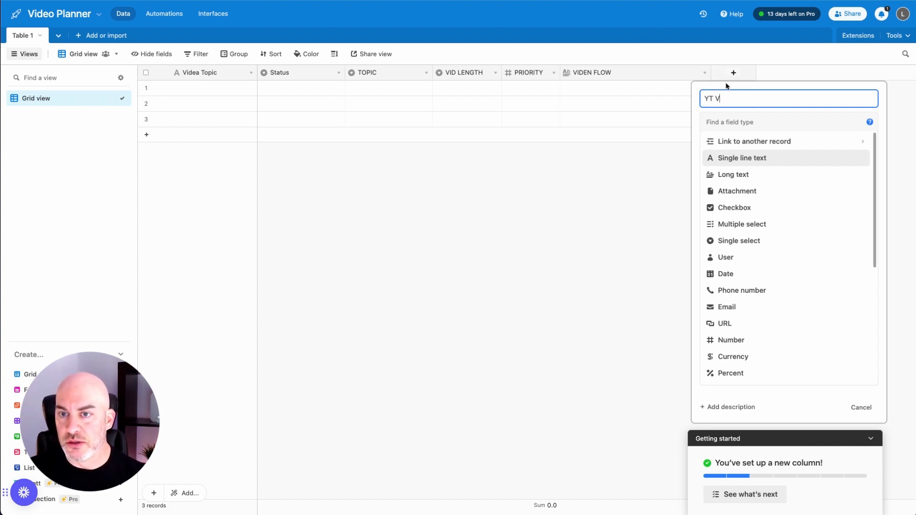
pyautogui.write('IDEO TITLE')
pyautogui.press('Return')
# Create a Single line text field named THUMBNAIL TEXT after the YT VIDEO TITLE field.
pyautogui.click(822, 74)
pyautogui.write('THUMB')
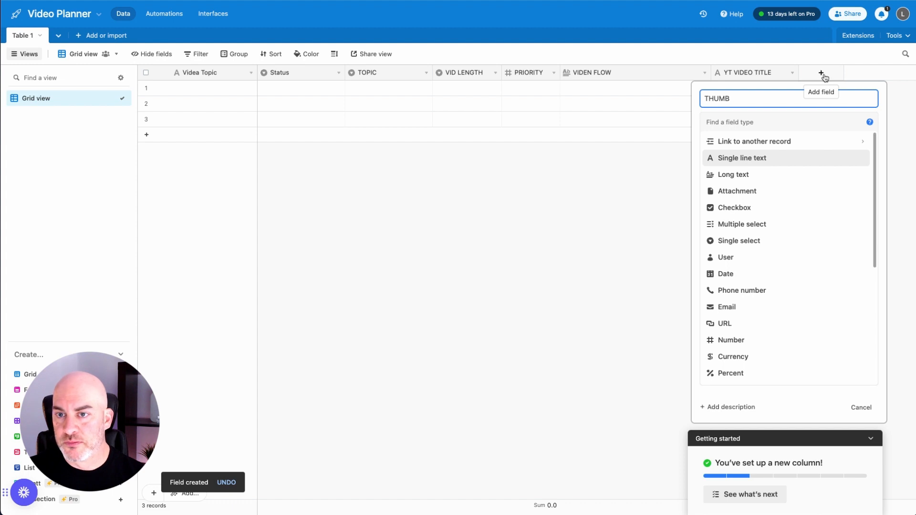
pyautogui.write('NAIL TEXT')
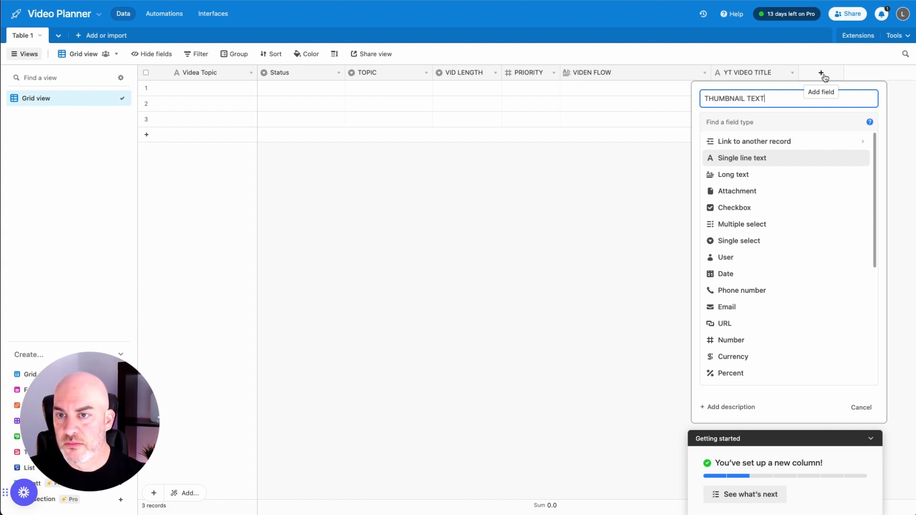
pyautogui.press('Return')
# Create an Attachment field named YT THUMBNAIL after the THUMBNAIL TEXT field.
pyautogui.click(904, 74)
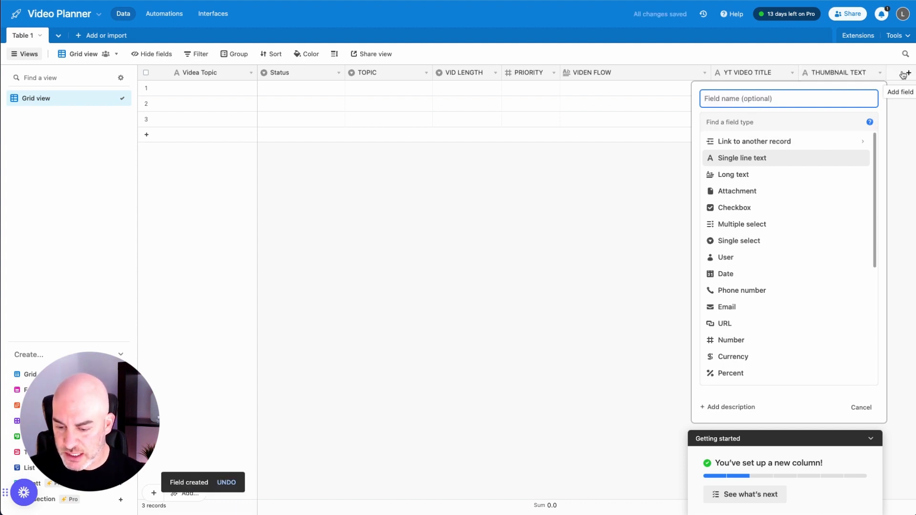
pyautogui.write('YT THUMBNAIL')
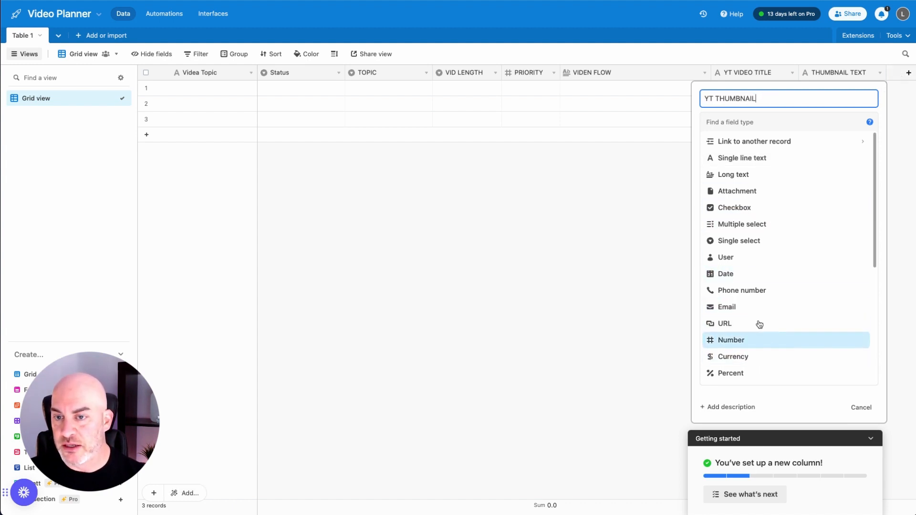
pyautogui.click(754, 191)
pyautogui.click(853, 173)
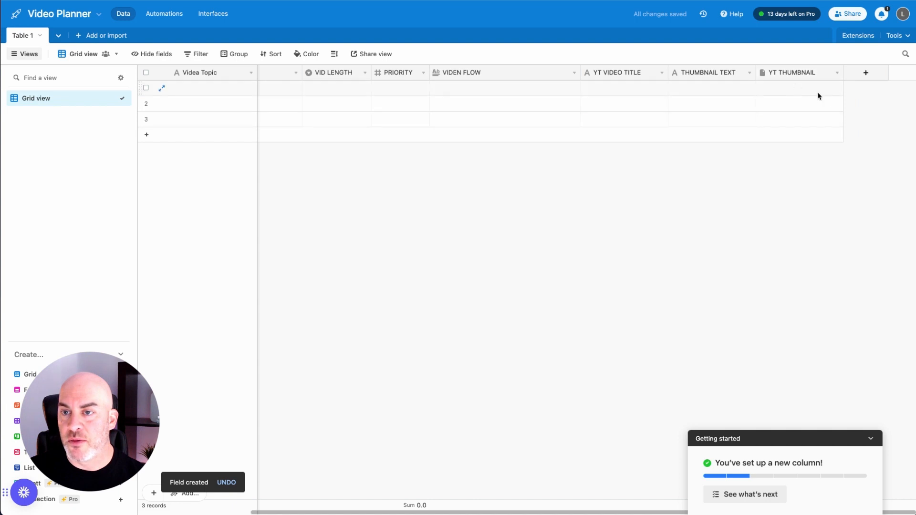
# Create a Date field named YT PUB DATE after the YT THUMBNAIL field.
pyautogui.click(866, 74)
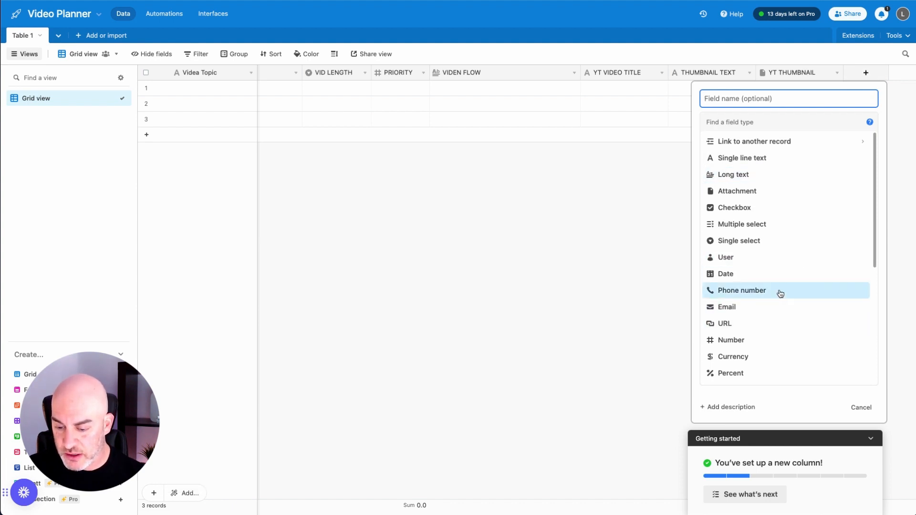
pyautogui.write('YT PUB DATE')
pyautogui.click(726, 274)
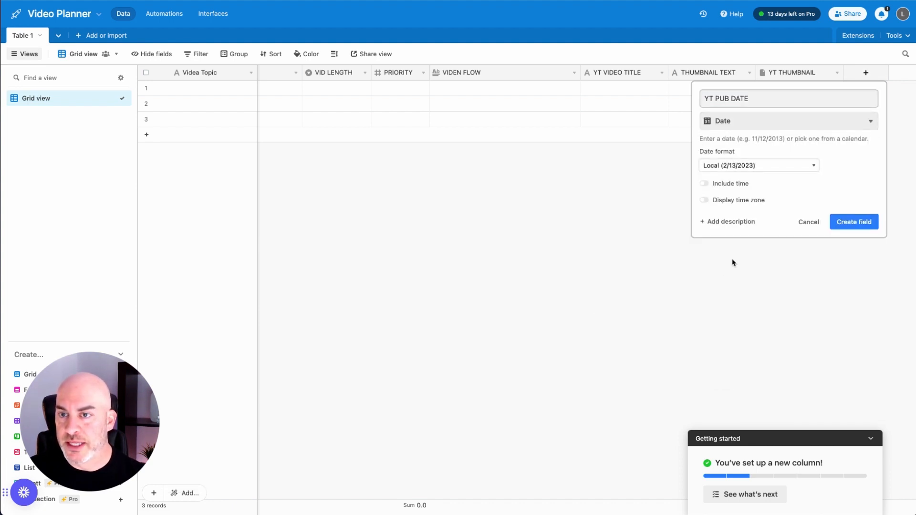
pyautogui.click(864, 223)
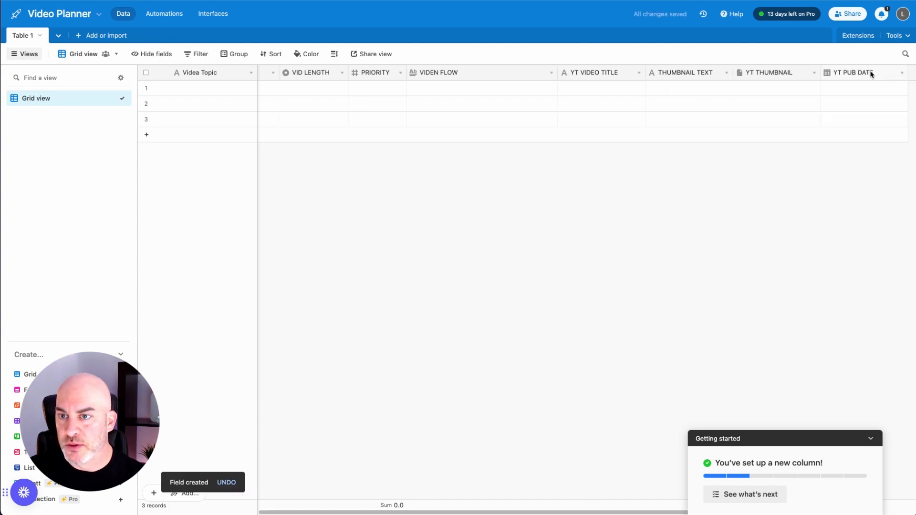
# Create a Long text field named YT VID DESCRIPTION after the YT PUB DATE field.
pyautogui.click(906, 73)
pyautogui.write('YT VID DESCRI')
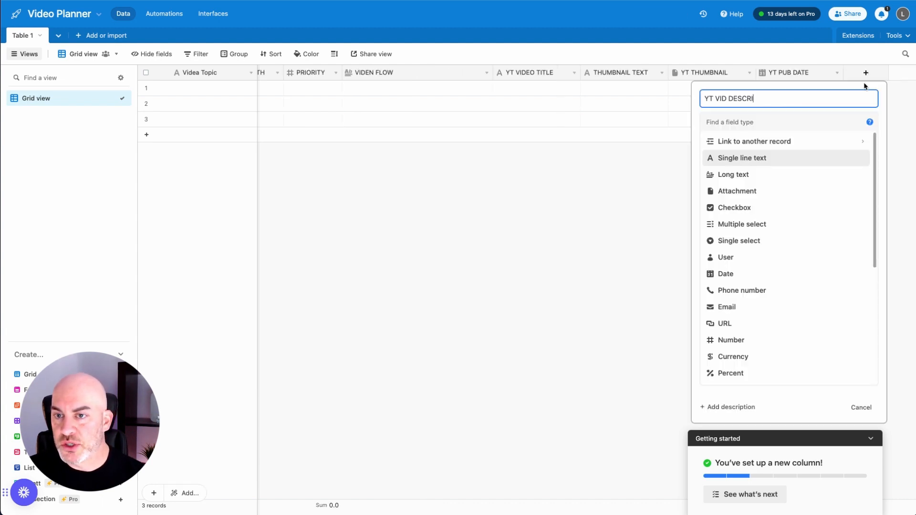
pyautogui.write('PTION')
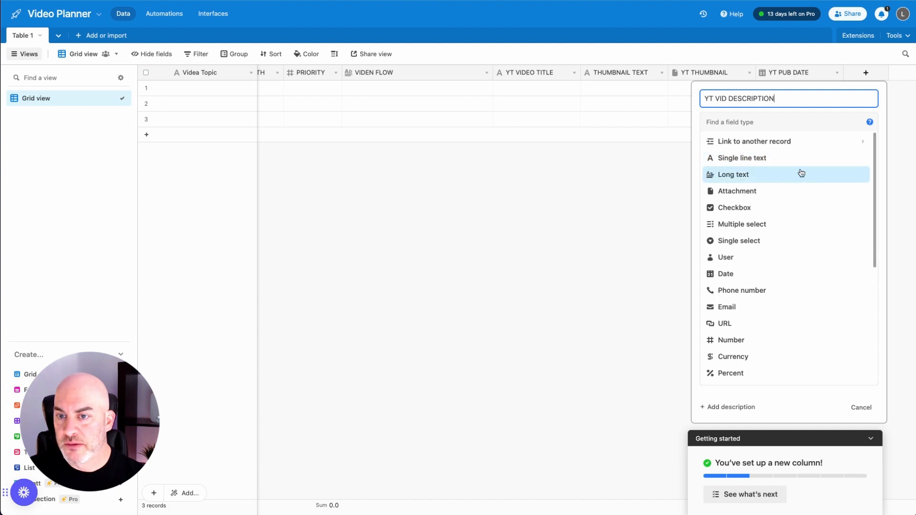
pyautogui.click(800, 174)
pyautogui.click(854, 197)
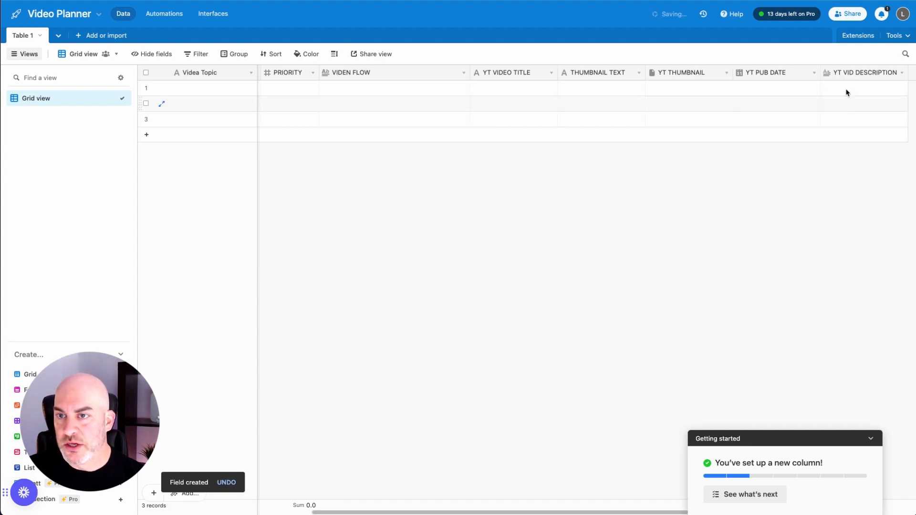
# Create a Long text field named YT VID LINK DESC after the YT VID DESCRIPTION field.
pyautogui.click(866, 74)
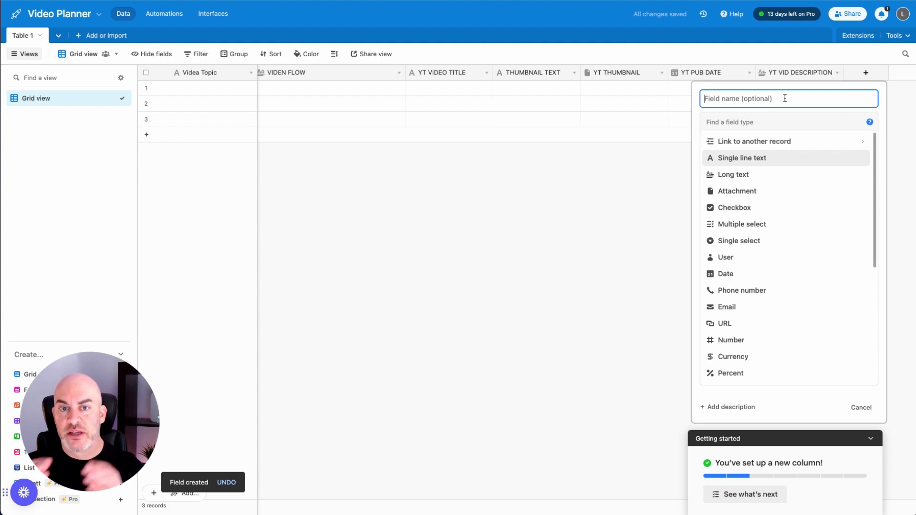
pyautogui.hscroll(-6, 382, 100)
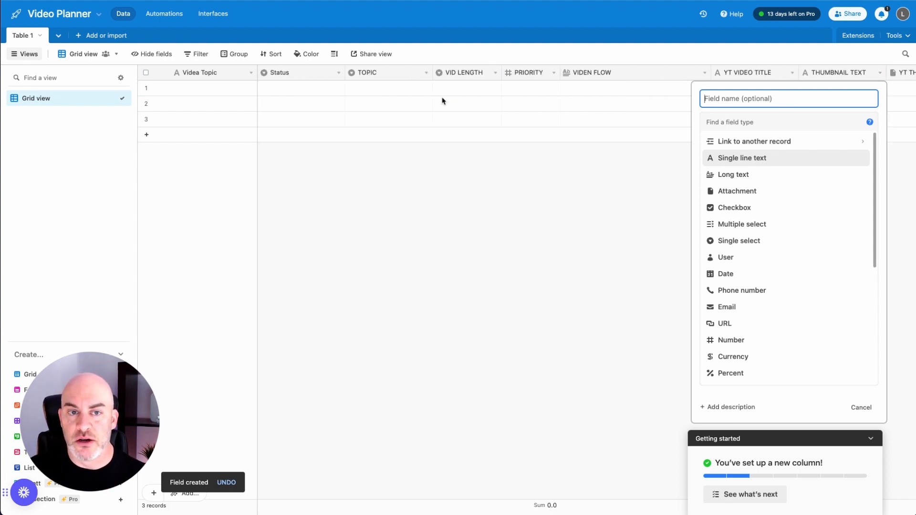
pyautogui.hscroll(6, 590, 87)
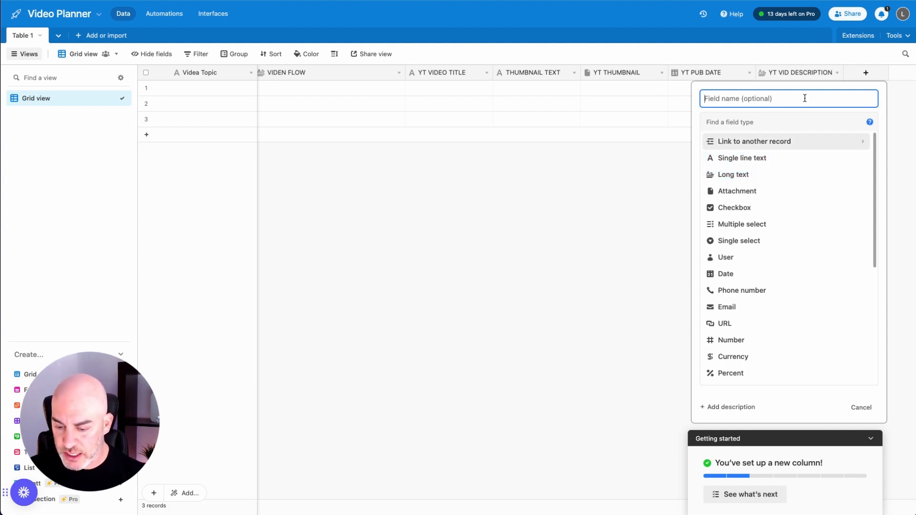
pyautogui.write('YT VID LINK DESC')
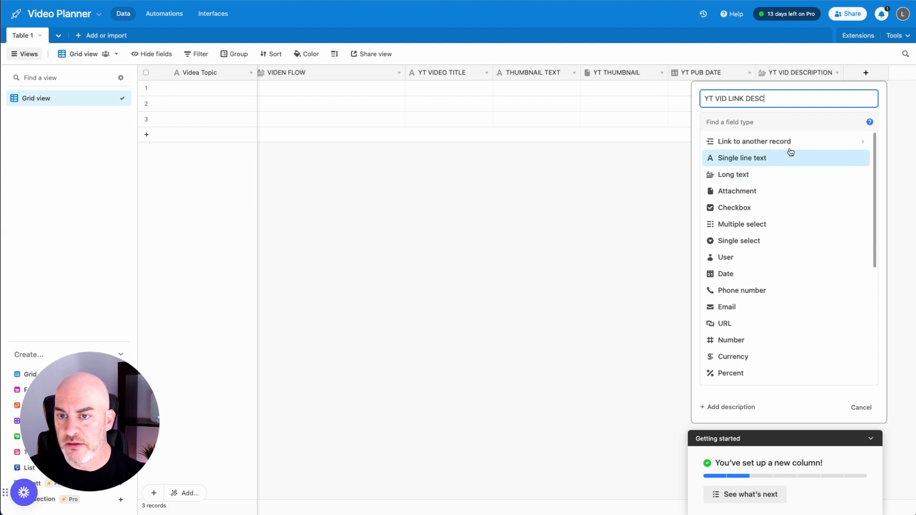
# Create a Long text field named YT TAGS after the YT VID LINK DESC field.
pyautogui.click(865, 73)
pyautogui.write('YT')
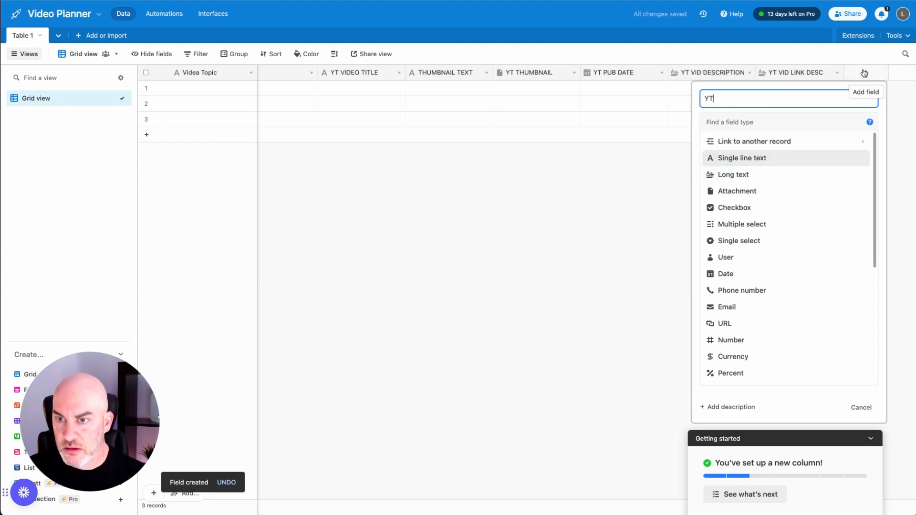
pyautogui.write(' TAGS')
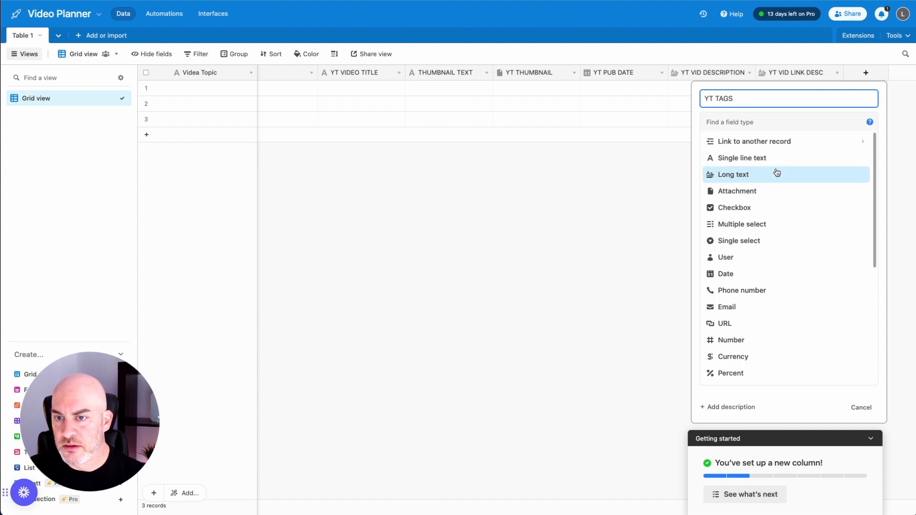
pyautogui.click(777, 173)
pyautogui.click(870, 202)
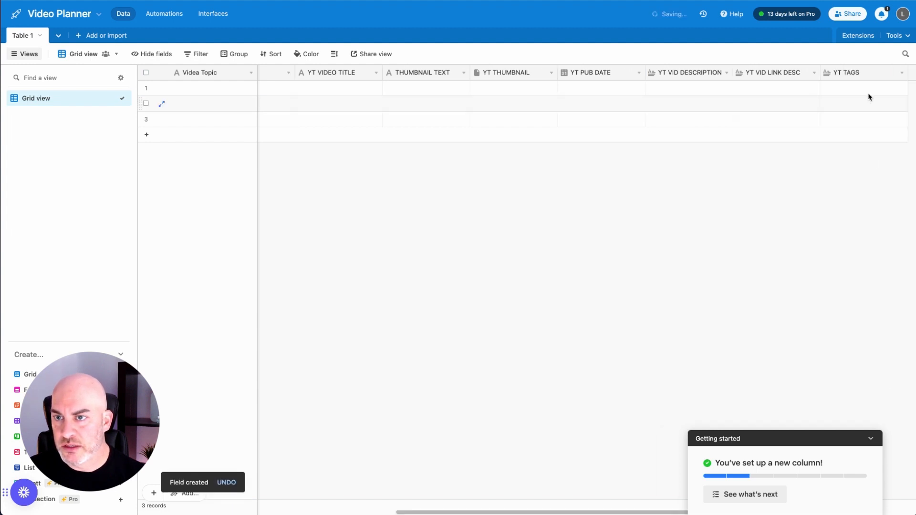
# Create a Single select field named YT PLAYLIST with the options LIST 1, LIST 2 and LIST 3 after the YT TAGS field.
pyautogui.click(866, 73)
pyautogui.write('YT PLAYLIST')
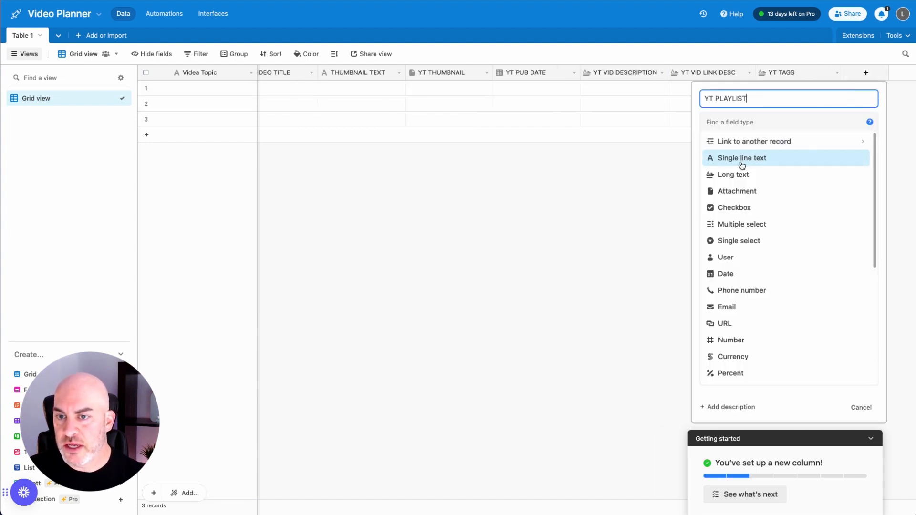
pyautogui.click(744, 246)
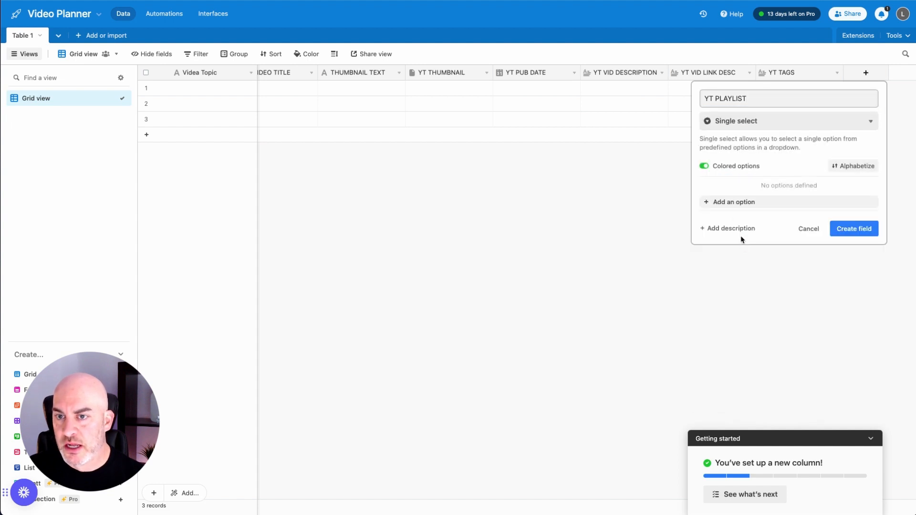
pyautogui.click(725, 202)
pyautogui.write('LIST 1')
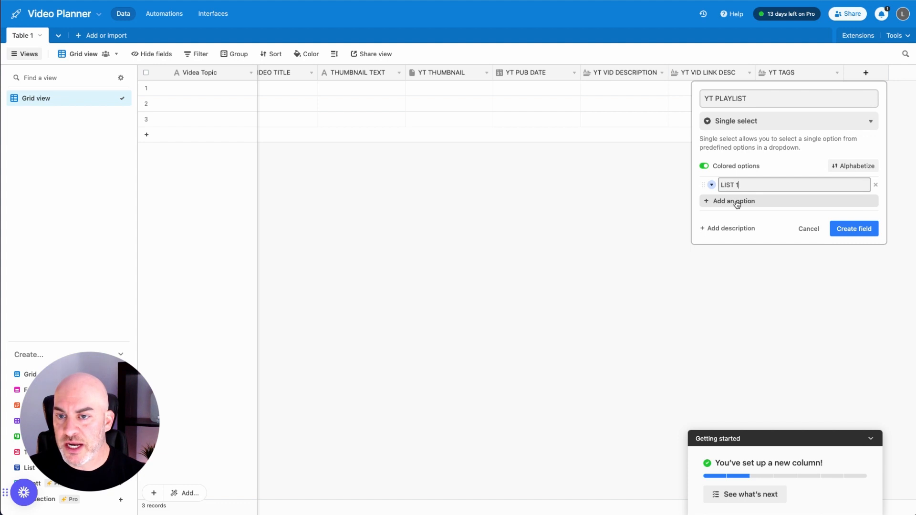
pyautogui.click(737, 203)
pyautogui.write('L')
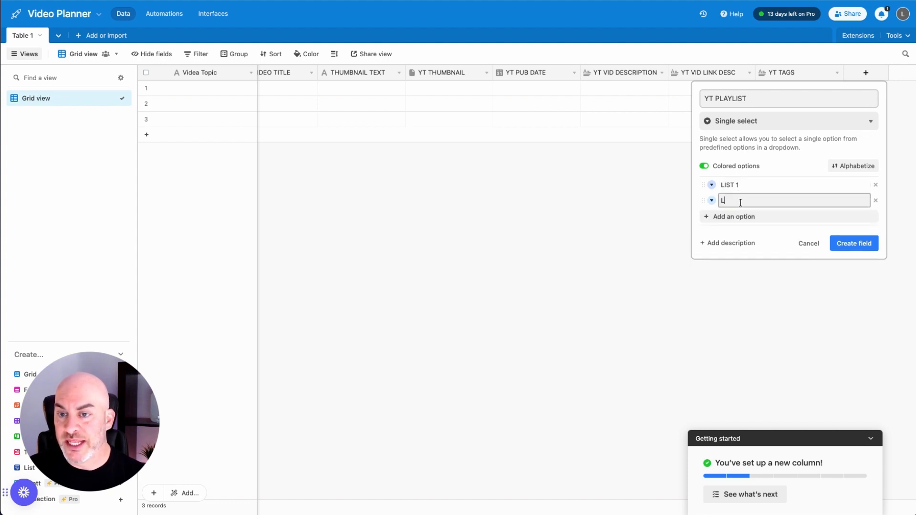
pyautogui.write('L')
pyautogui.press('BackSpace')
pyautogui.write('IST 2')
pyautogui.click(740, 216)
pyautogui.write('LIST 3')
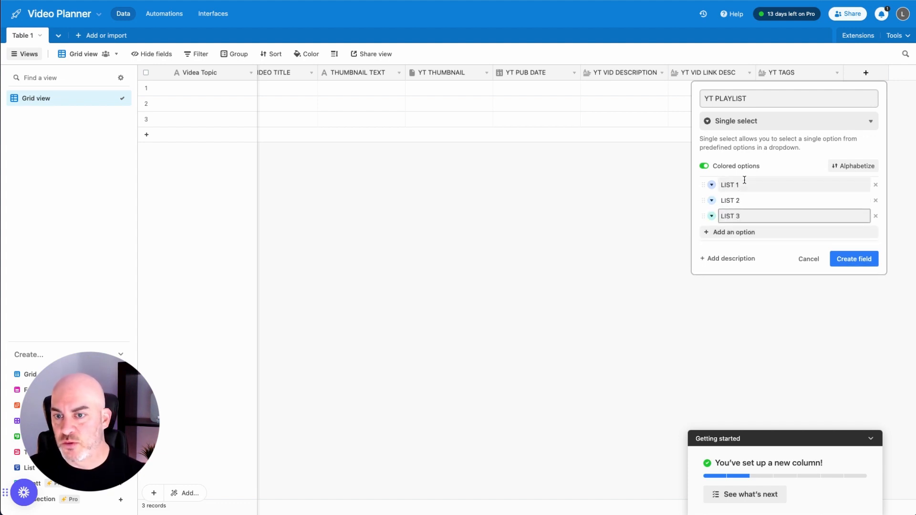
pyautogui.click(857, 260)
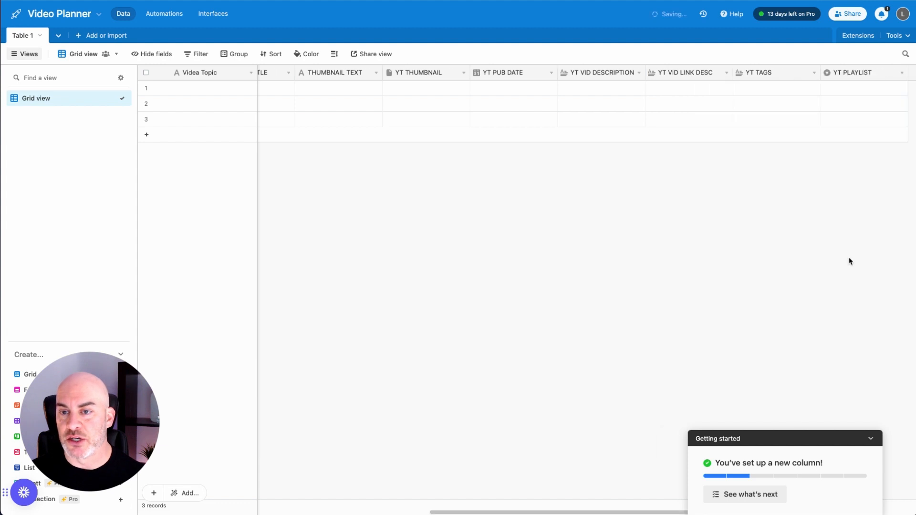
# Create a URL field named YT VID URL after the YT PLAYLIST field.
pyautogui.hscroll(2, 859, 72)
pyautogui.hscroll(2, 859, 71)
pyautogui.click(864, 73)
pyautogui.write('YT V')
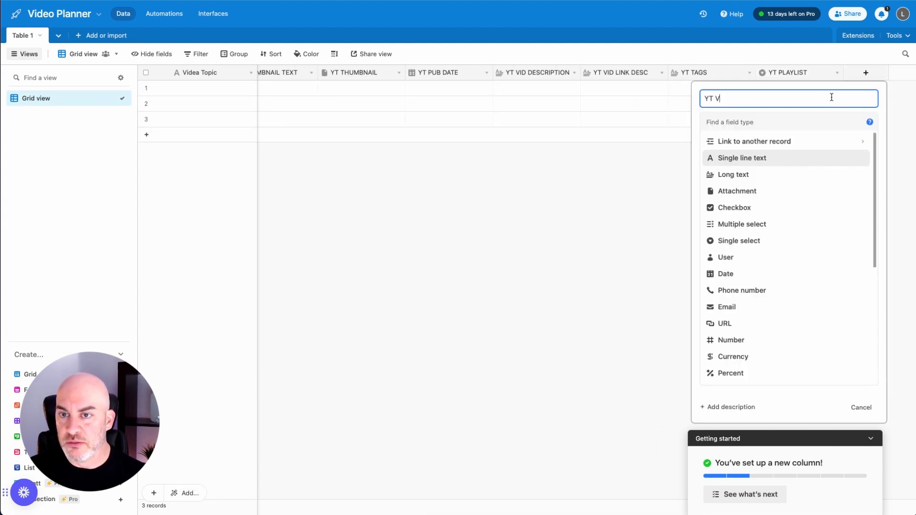
pyautogui.write('ID URL')
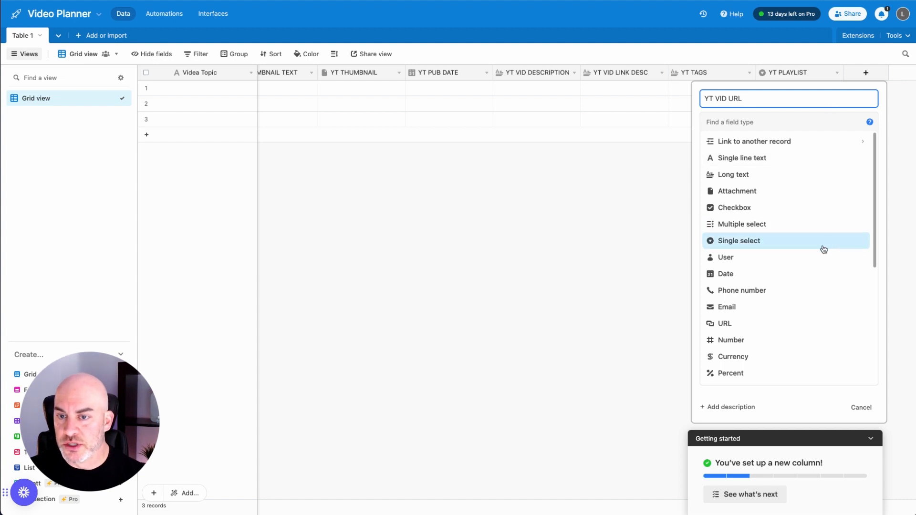
pyautogui.click(751, 323)
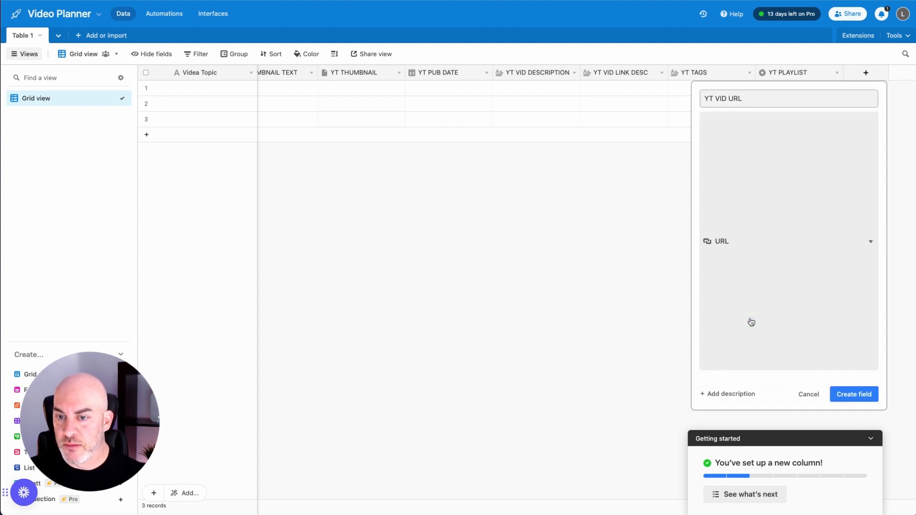
pyautogui.click(856, 173)
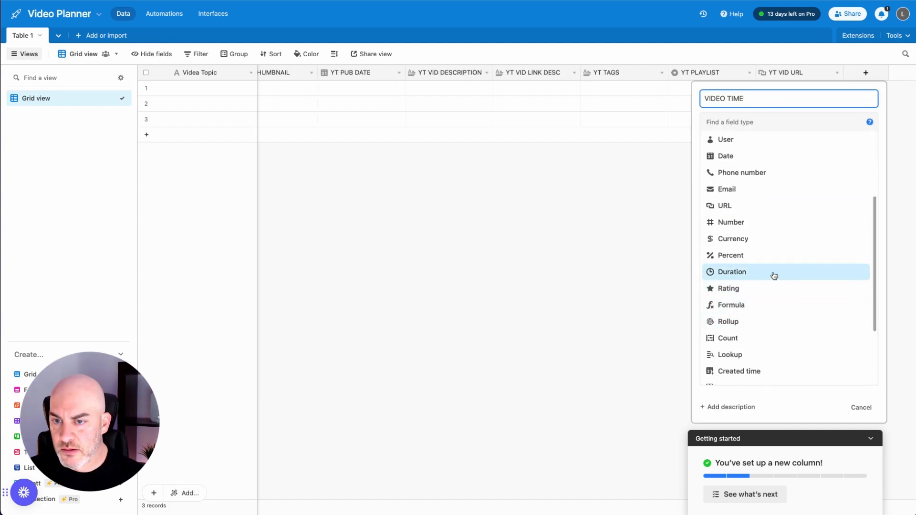
# Create a Duration field named VIDEO TIME in h:mm format after the YT VID URL field, and narrow its column.
pyautogui.click(773, 274)
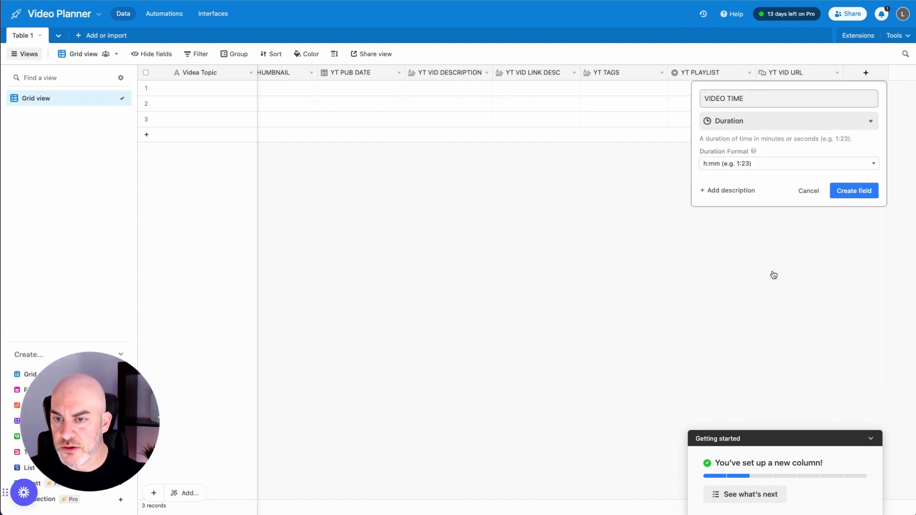
pyautogui.click(849, 190)
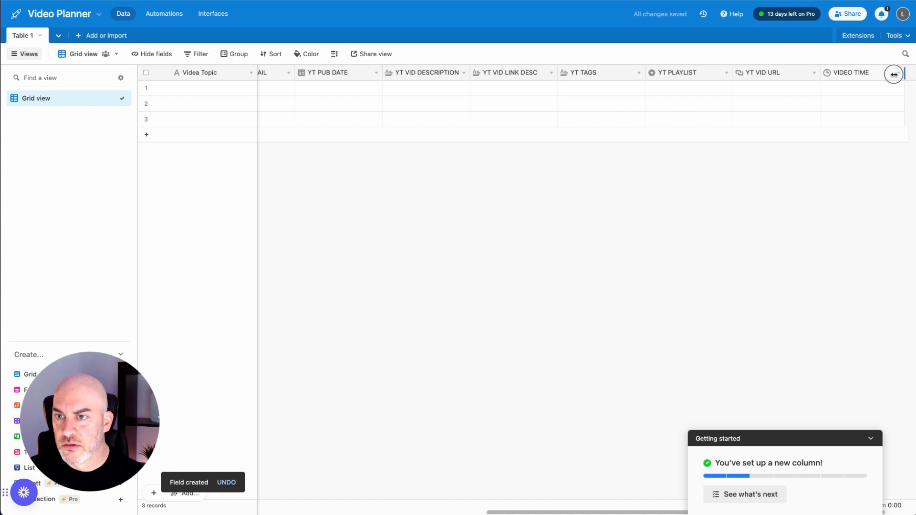
pyautogui.moveTo(908, 74); pyautogui.dragTo(876, 75)
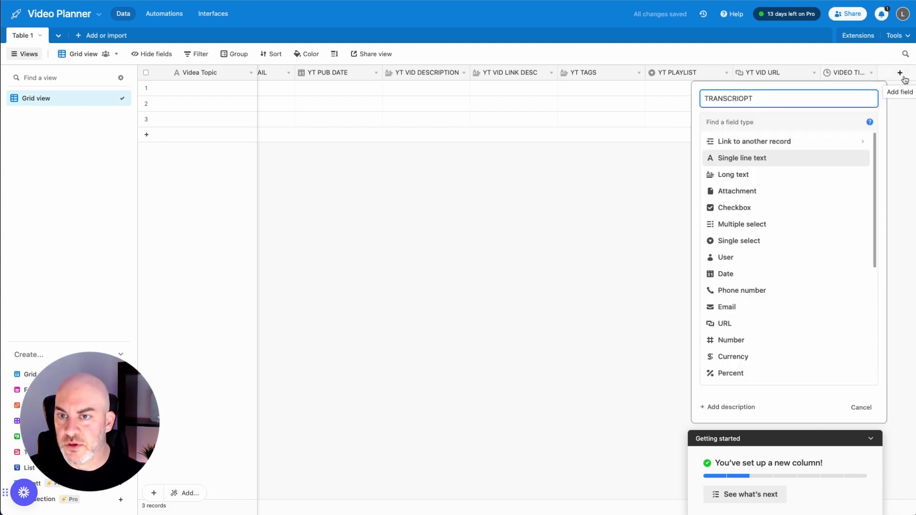
# Create an Attachment field named TRANSCRIPT after the VIDEO TIME field.
pyautogui.press('BackSpace')
pyautogui.press('BackSpace')
pyautogui.press('BackSpace')
pyautogui.write('IPT')
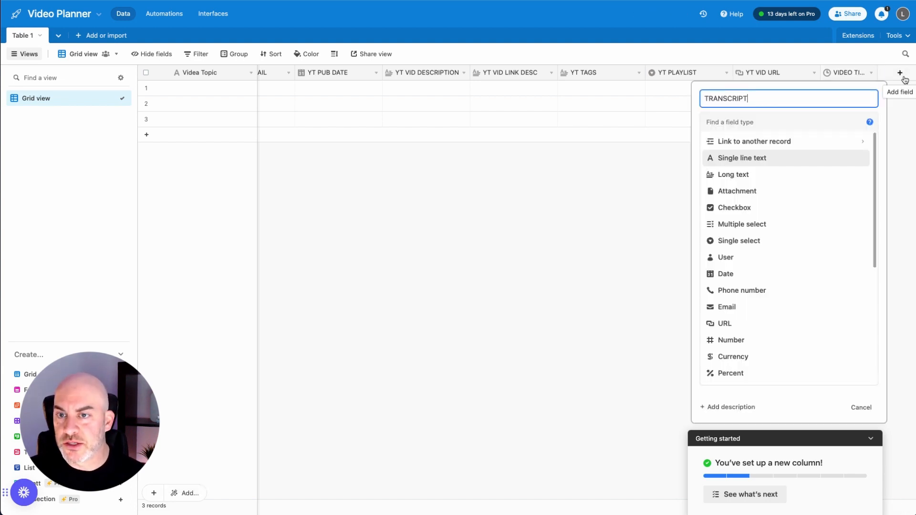
pyautogui.click(736, 191)
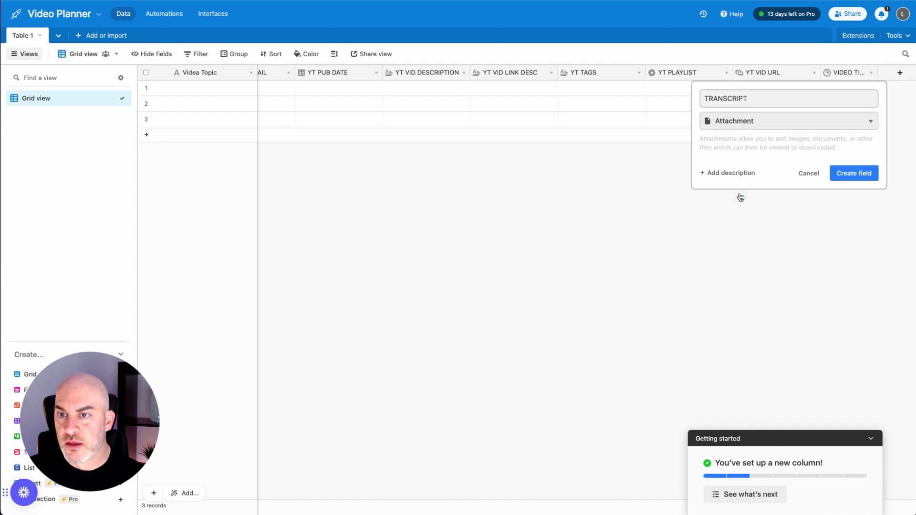
pyautogui.click(855, 174)
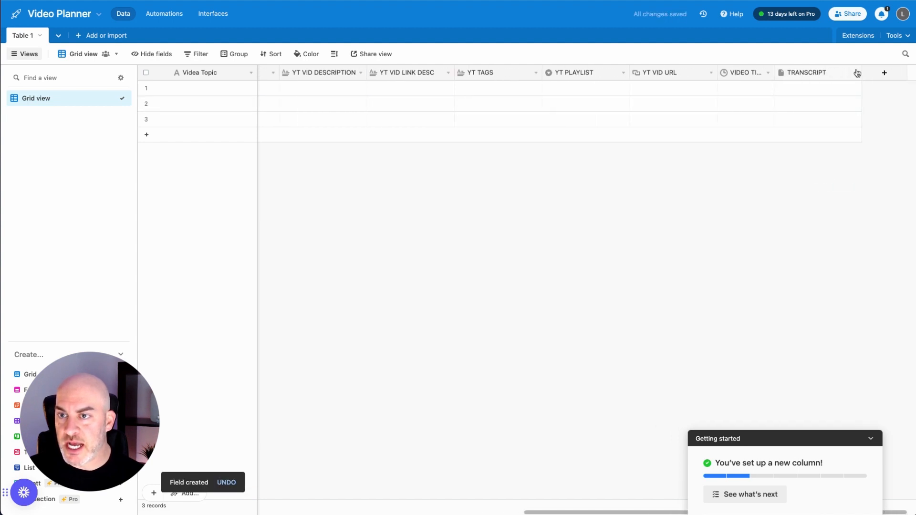
# Create a Single line text field named VID FILE LOCATION after the TRANSCRIPT field.
pyautogui.hscroll(1, 857, 73)
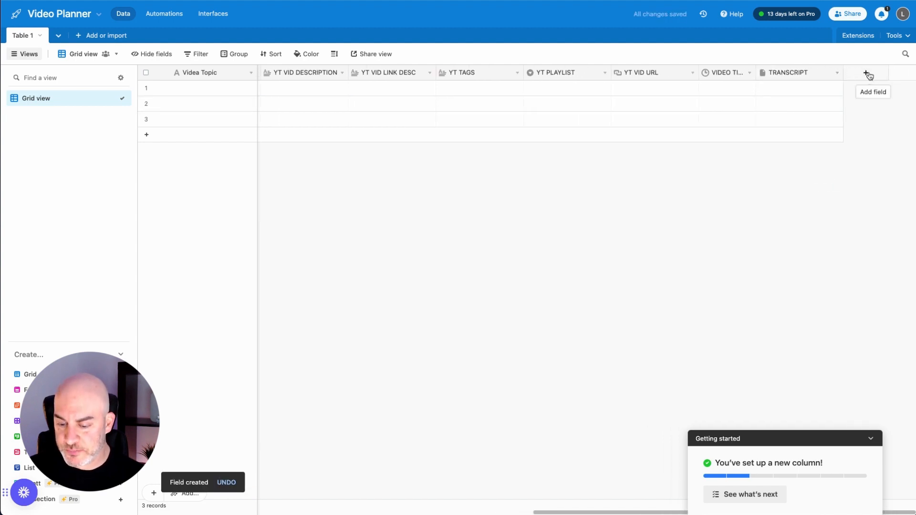
pyautogui.click(867, 74)
pyautogui.write('VI')
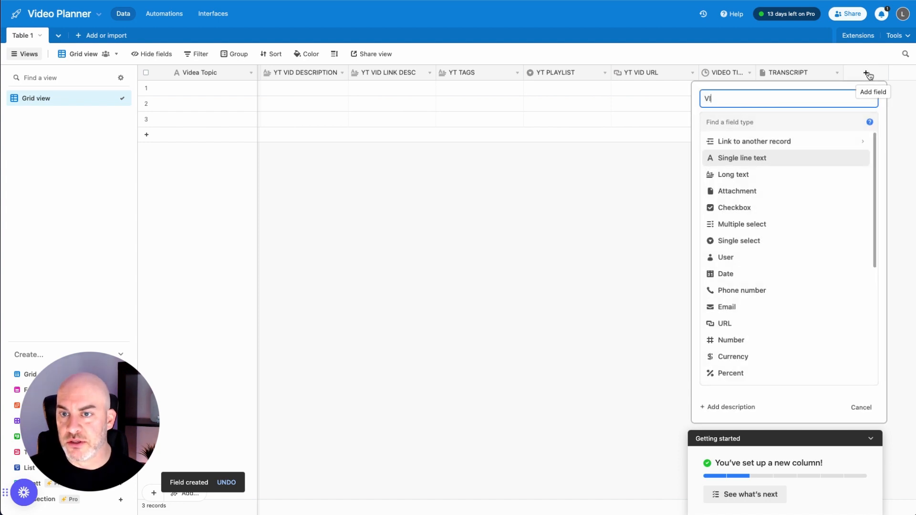
pyautogui.write('D FILE LOICAT')
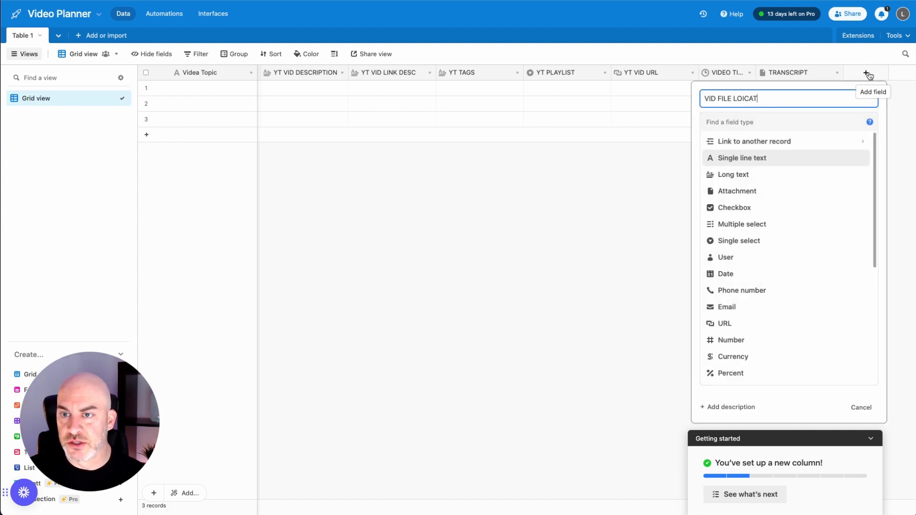
pyautogui.press('BackSpace')
pyautogui.press('BackSpace')
pyautogui.press('BackSpace')
pyautogui.press('BackSpace')
pyautogui.write('CATION')
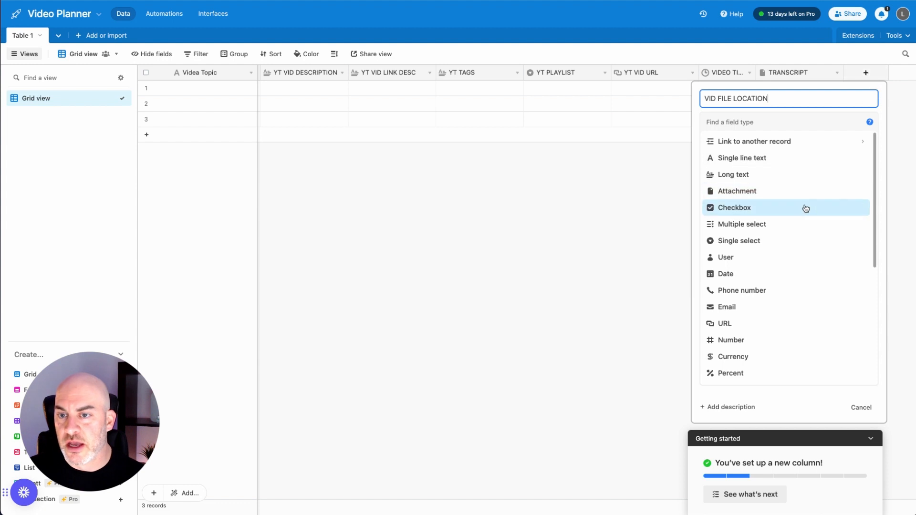
pyautogui.click(786, 164)
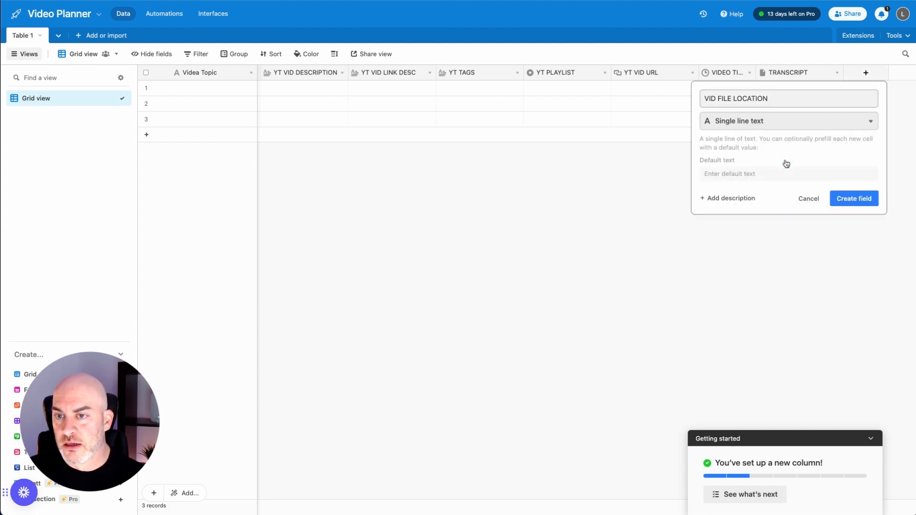
pyautogui.click(853, 204)
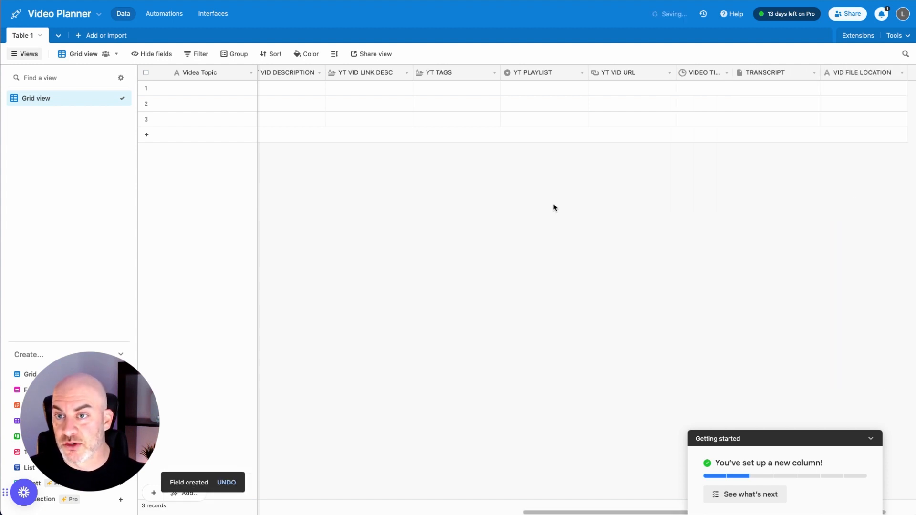
# Widen the Videa Topic column and enter "Airtable Video Planning Process" as the first record's topic.
pyautogui.hscroll(-10, 450, 128)
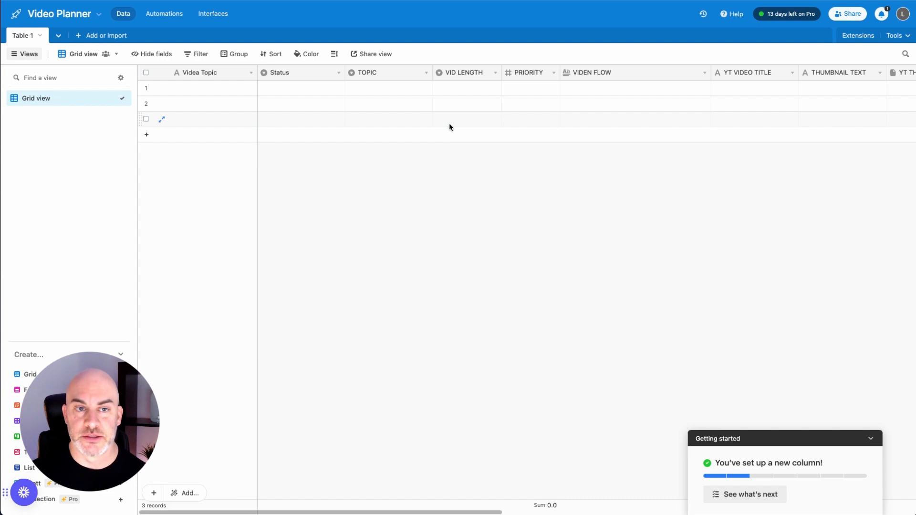
pyautogui.moveTo(256, 73); pyautogui.dragTo(305, 73)
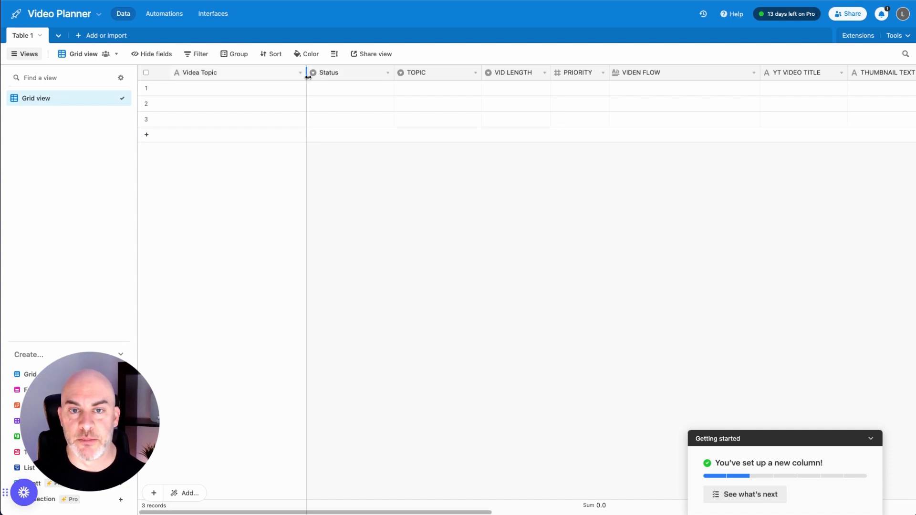
pyautogui.click(206, 94)
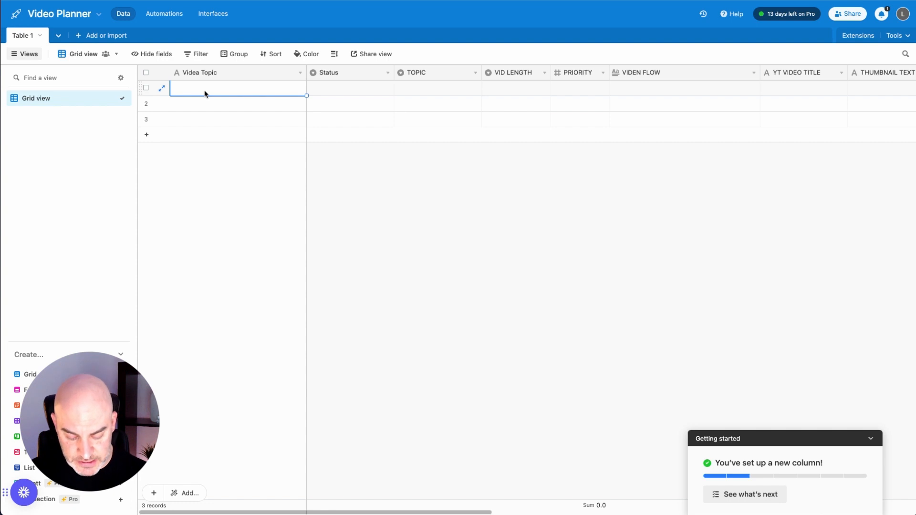
pyautogui.write('Airtab')
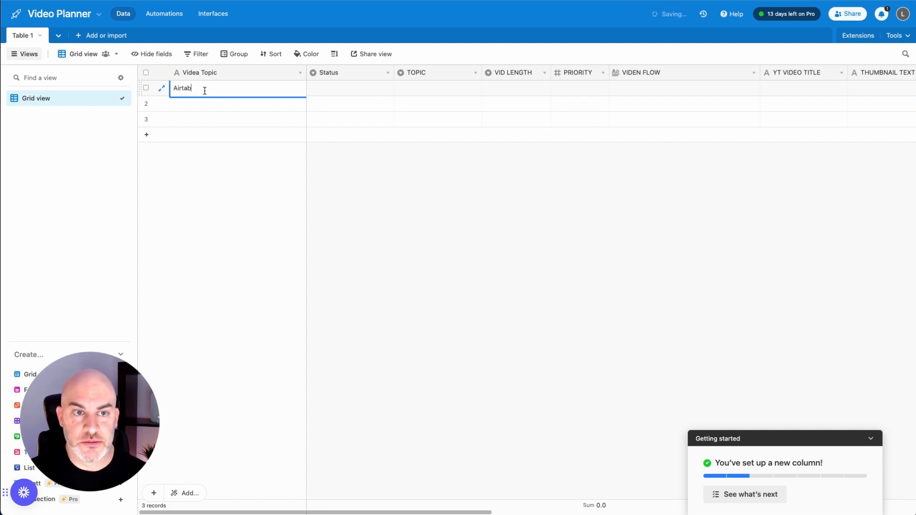
pyautogui.write('le Video Planning Process')
pyautogui.press('Tab')
# Set the first record's Status to 1-IDEA and its TOPIC to AIRTABLE.
pyautogui.click(388, 88)
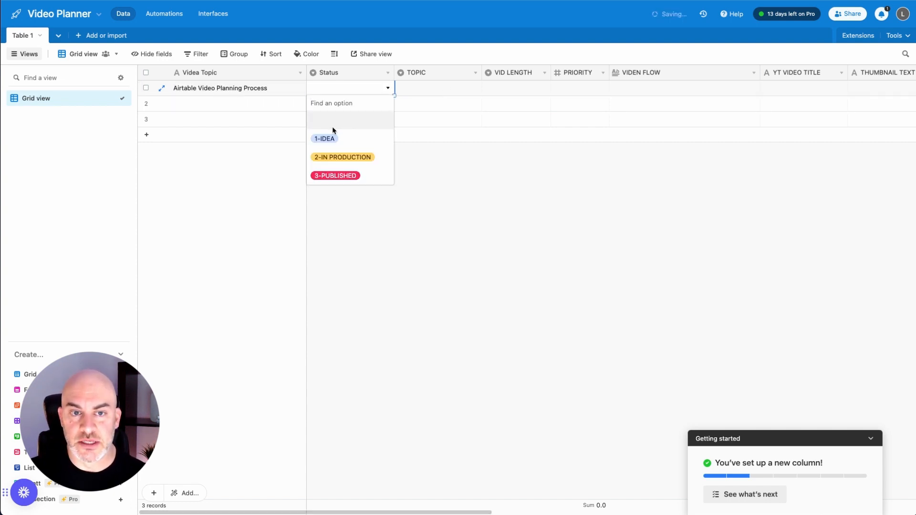
pyautogui.click(329, 139)
pyautogui.click(462, 91)
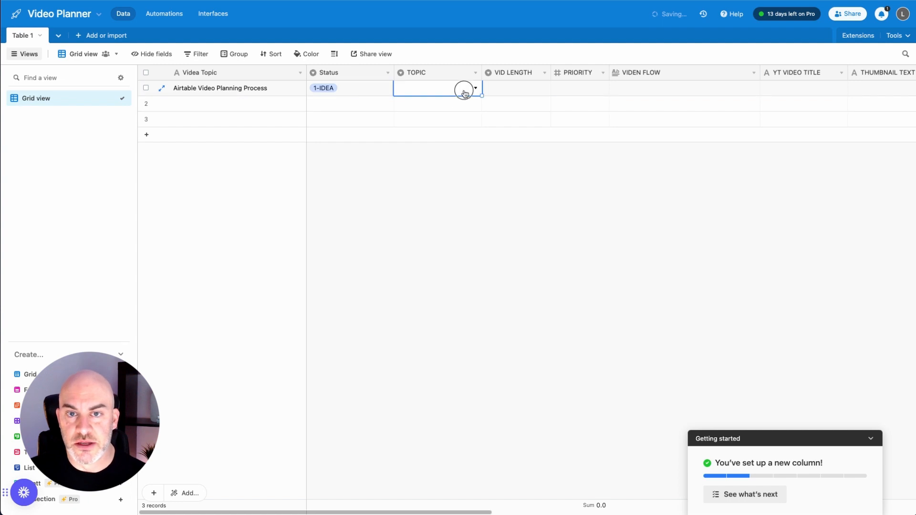
pyautogui.click(464, 92)
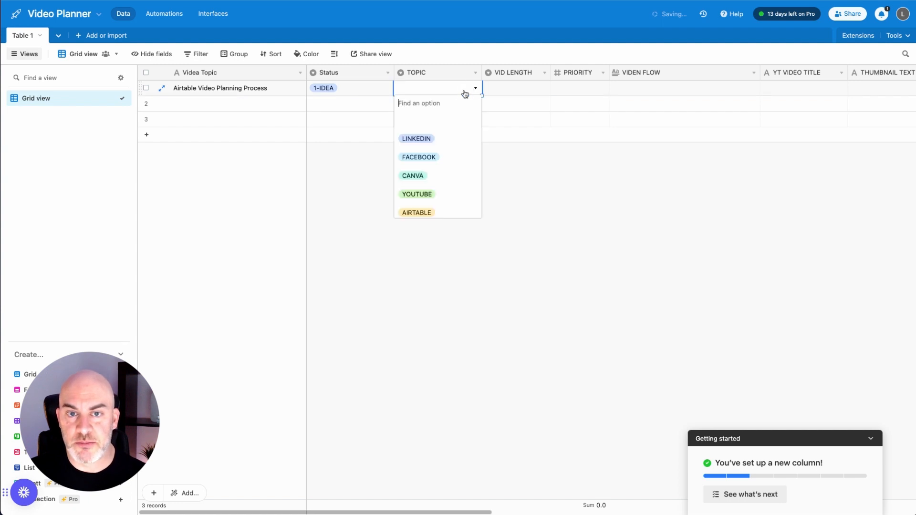
pyautogui.click(416, 209)
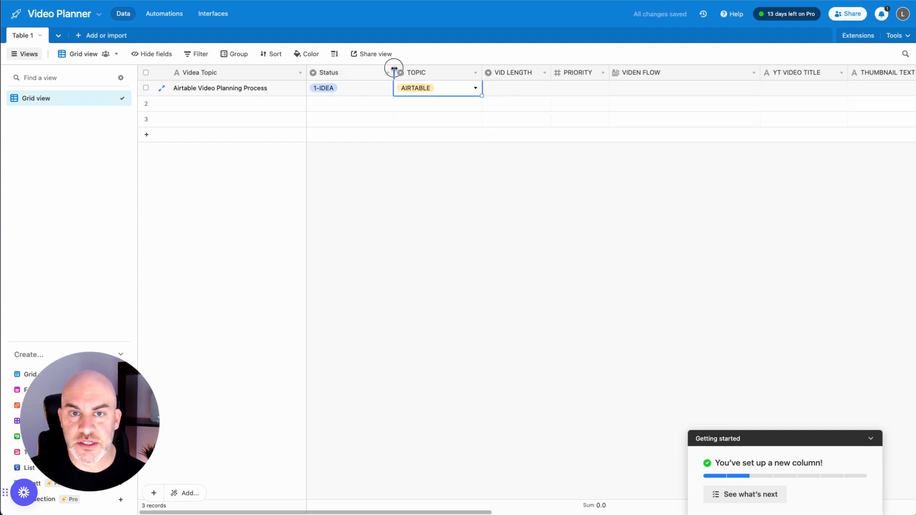
# Narrow the Status and TOPIC columns and slightly widen the VID LENGTH column.
pyautogui.moveTo(394, 69); pyautogui.dragTo(360, 67)
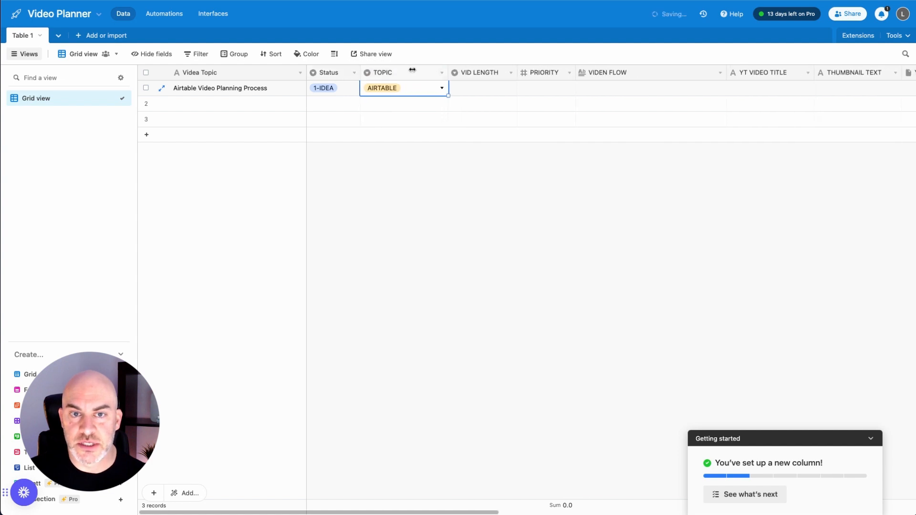
pyautogui.moveTo(447, 72); pyautogui.dragTo(437, 71)
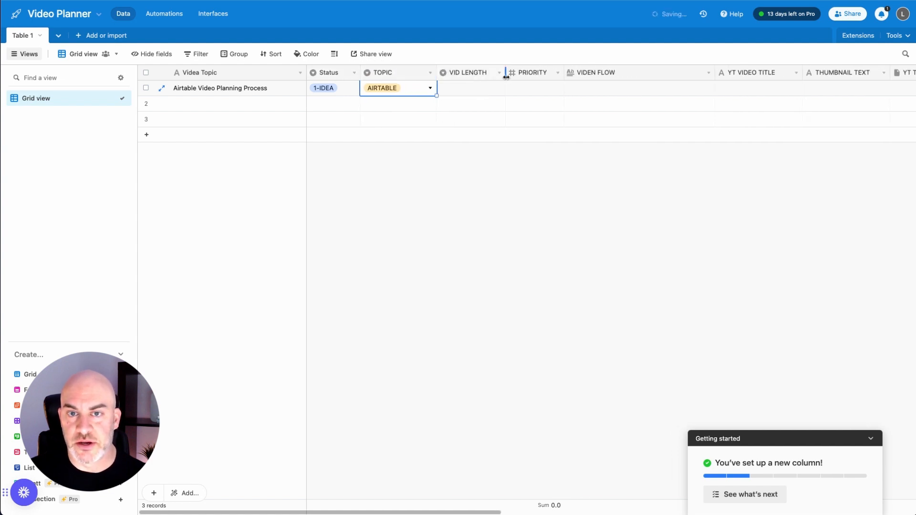
pyautogui.moveTo(506, 77); pyautogui.dragTo(509, 74)
# Color the VID LENGTH field's LONG option bright green and its SHORT option bright orange, and save the field.
pyautogui.click(503, 75)
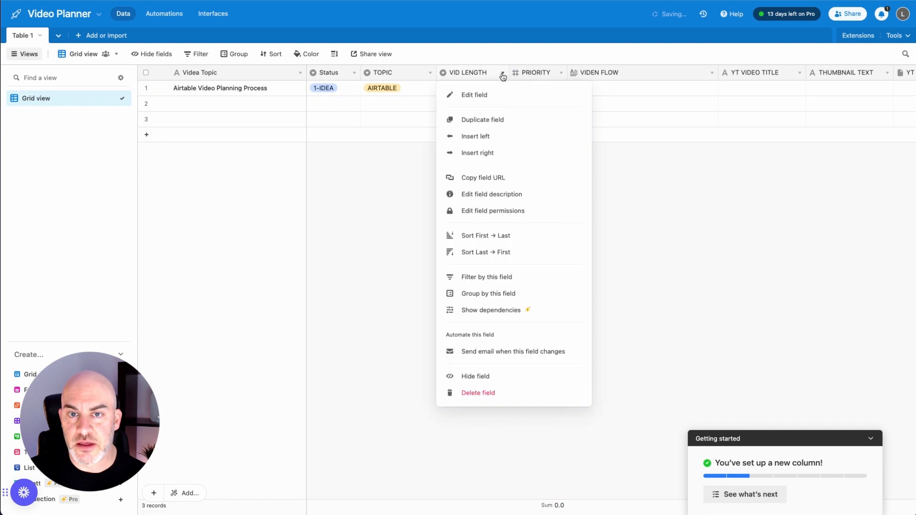
pyautogui.click(475, 96)
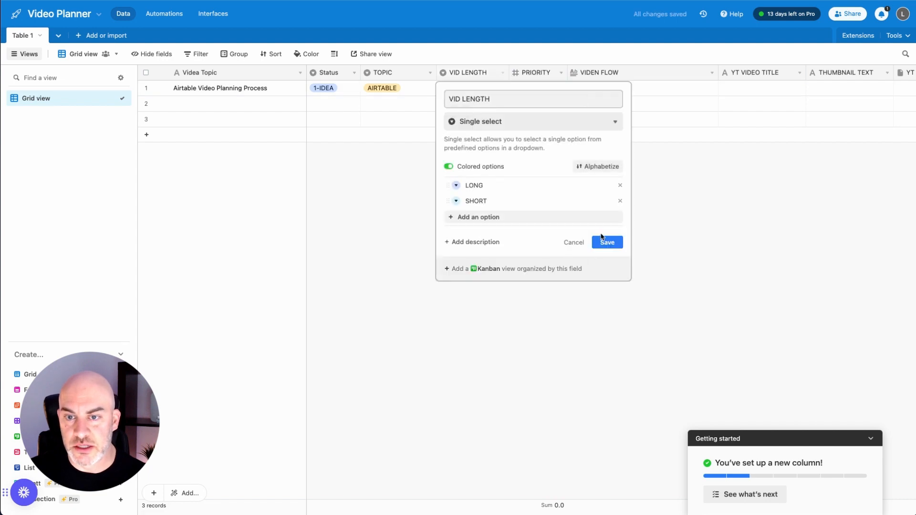
pyautogui.click(456, 186)
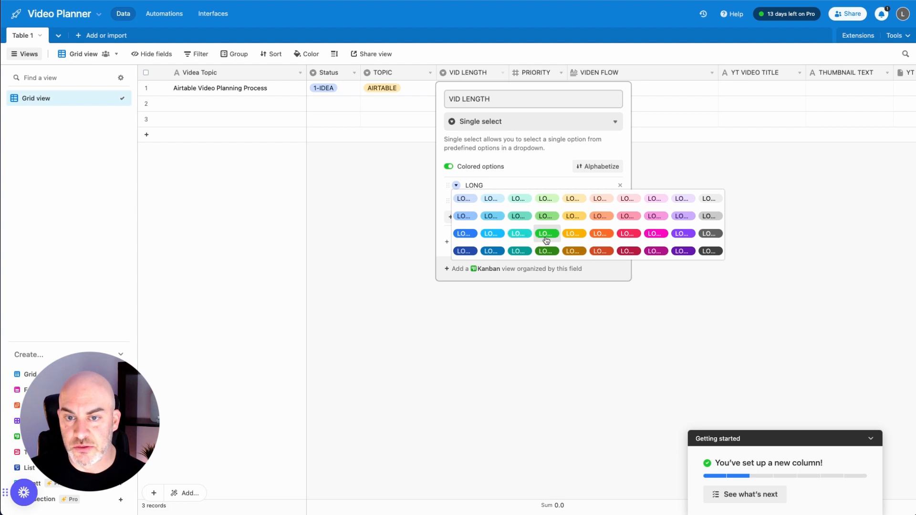
pyautogui.click(546, 234)
pyautogui.click(457, 202)
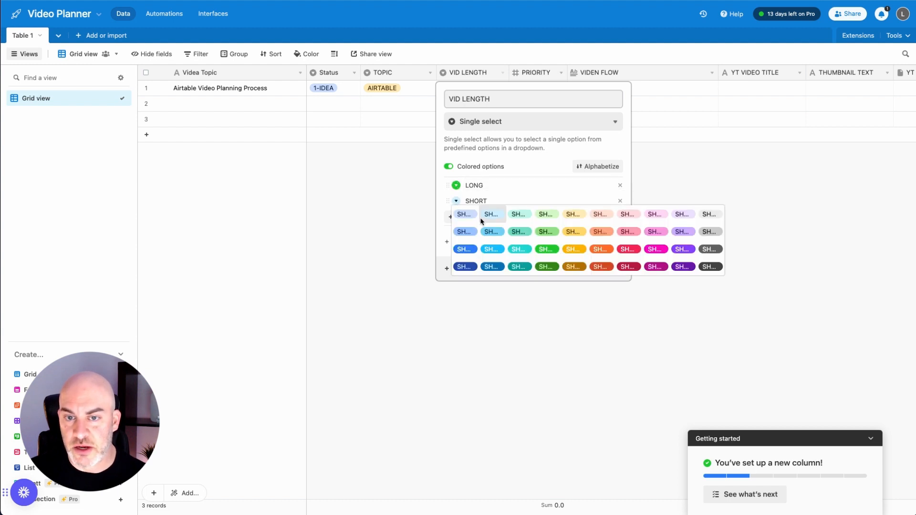
pyautogui.click(600, 249)
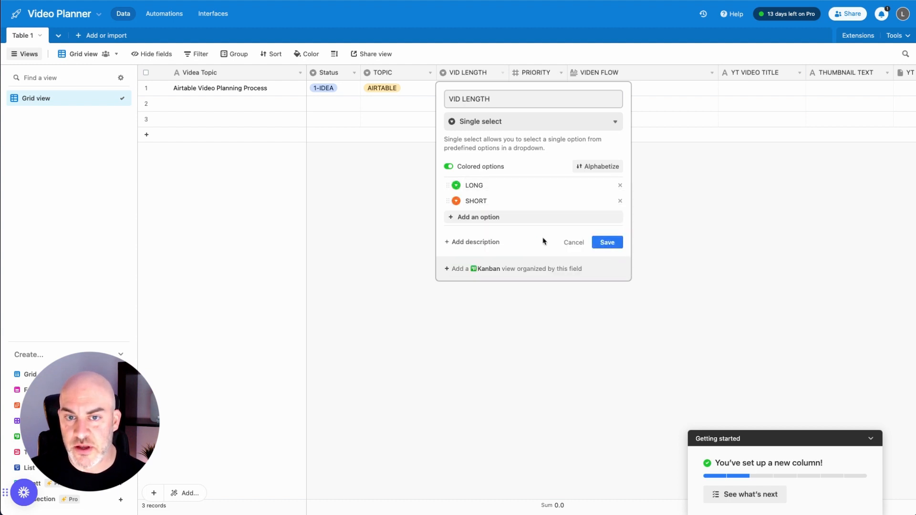
pyautogui.click(607, 242)
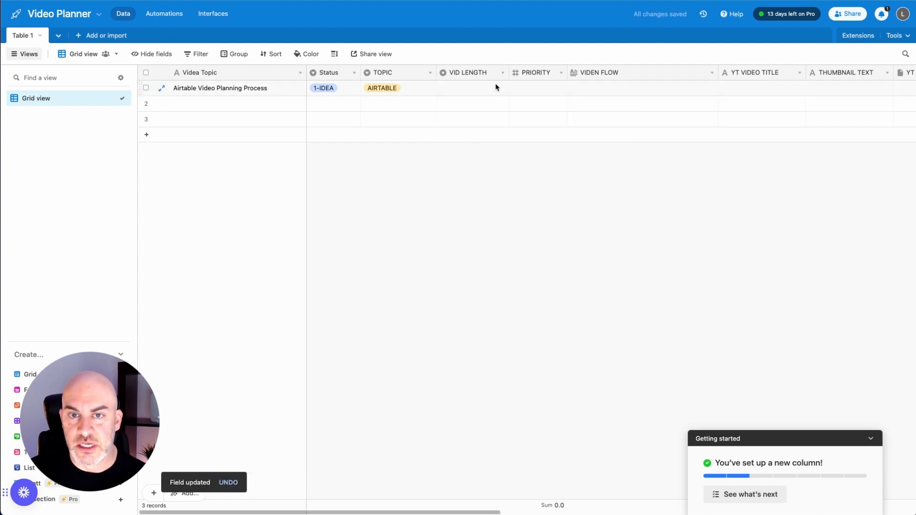
# Set the first record's VID LENGTH to LONG and its PRIORITY to 1.
pyautogui.click(496, 88)
pyautogui.click(498, 88)
pyautogui.click(451, 138)
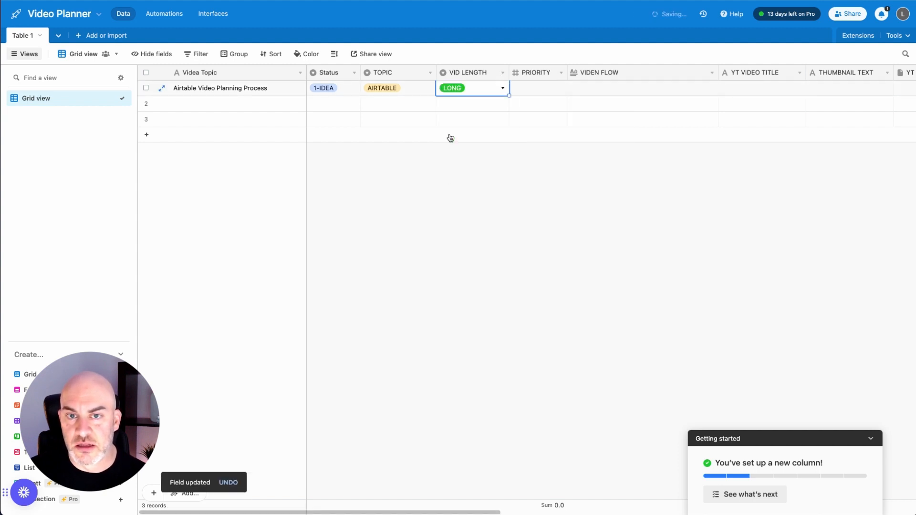
pyautogui.click(555, 89)
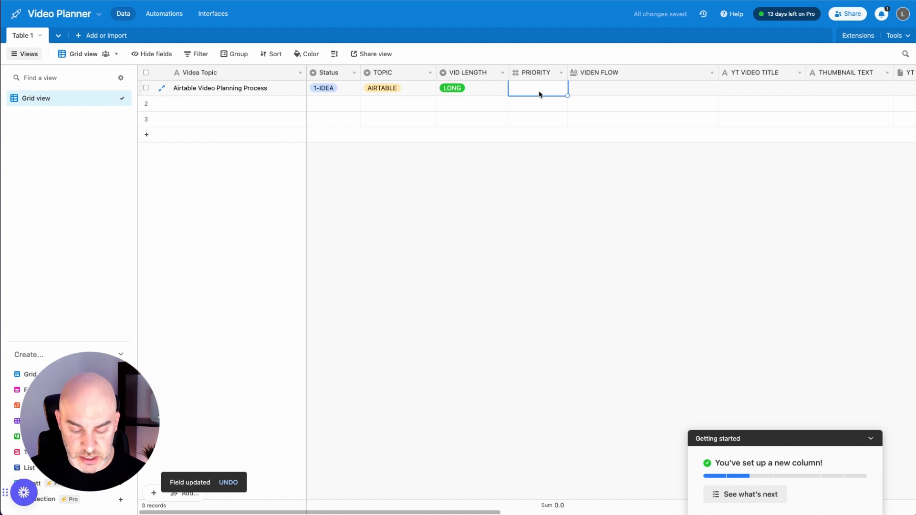
pyautogui.write('1')
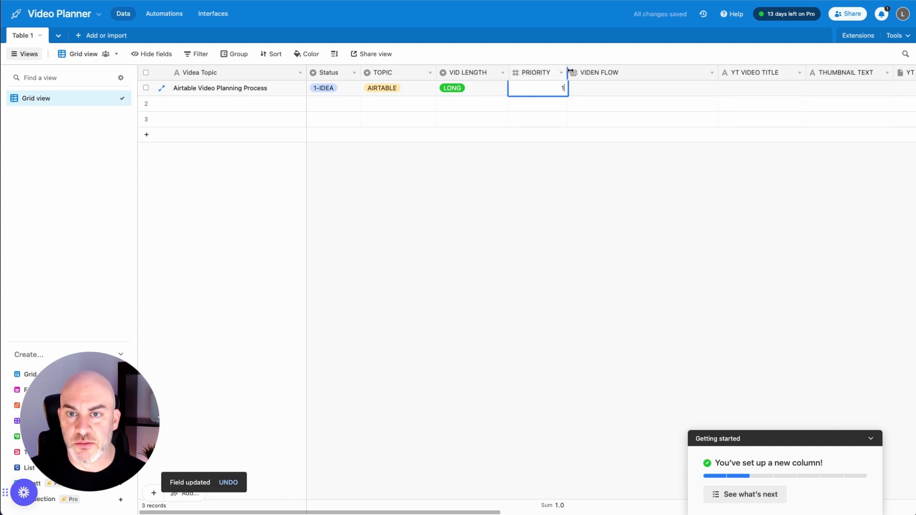
pyautogui.press('Return')
# Narrow the PRIORITY column and change the field's number format to Integer.
pyautogui.moveTo(567, 72); pyautogui.dragTo(556, 72)
pyautogui.click(547, 201)
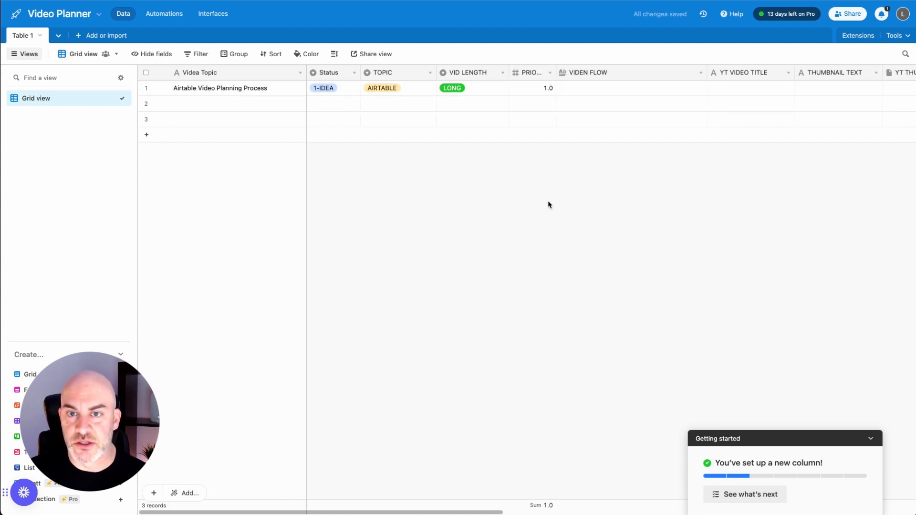
pyautogui.click(549, 73)
pyautogui.click(543, 94)
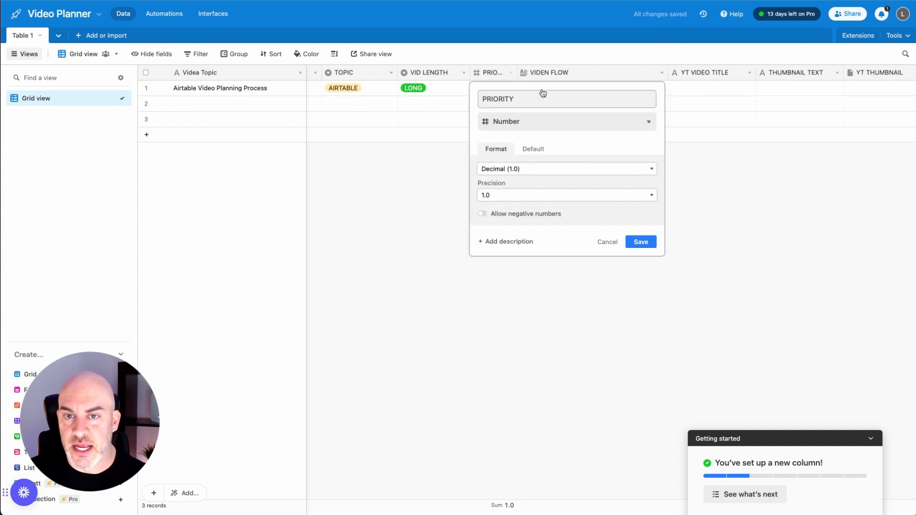
pyautogui.click(531, 195)
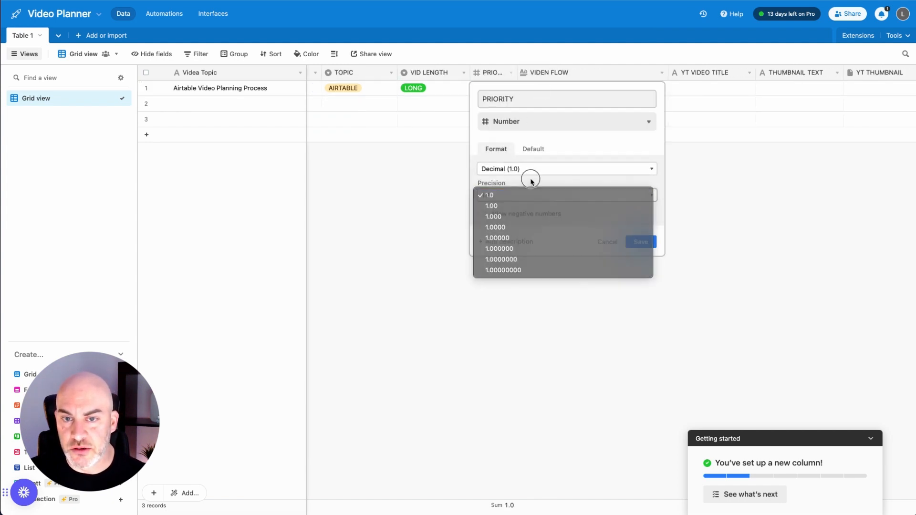
pyautogui.click(521, 169)
pyautogui.click(527, 180)
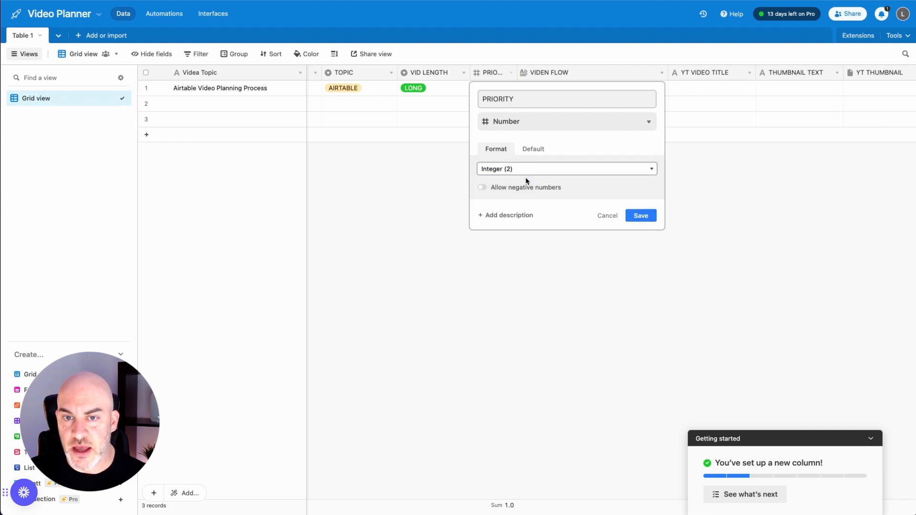
pyautogui.click(646, 219)
# Narrow the PRIORITY column further and widen the VIDEN FLOW column.
pyautogui.moveTo(515, 75); pyautogui.dragTo(509, 74)
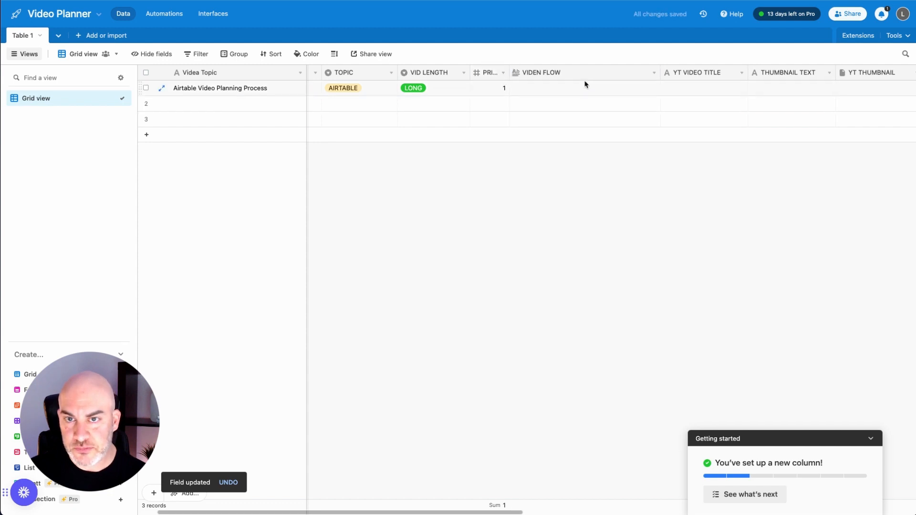
pyautogui.moveTo(659, 71); pyautogui.dragTo(715, 72)
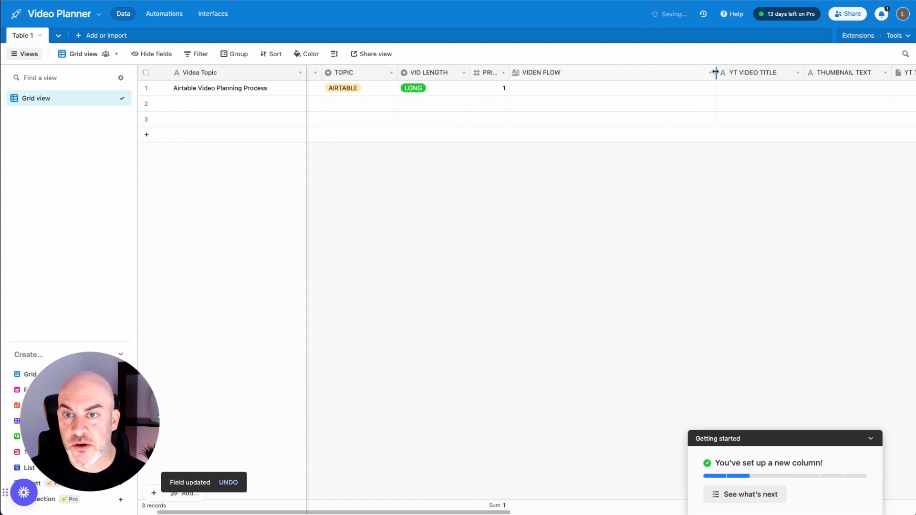
# Expand the Airtable Video Planning Process record and look through all of its fields.
pyautogui.click(531, 92)
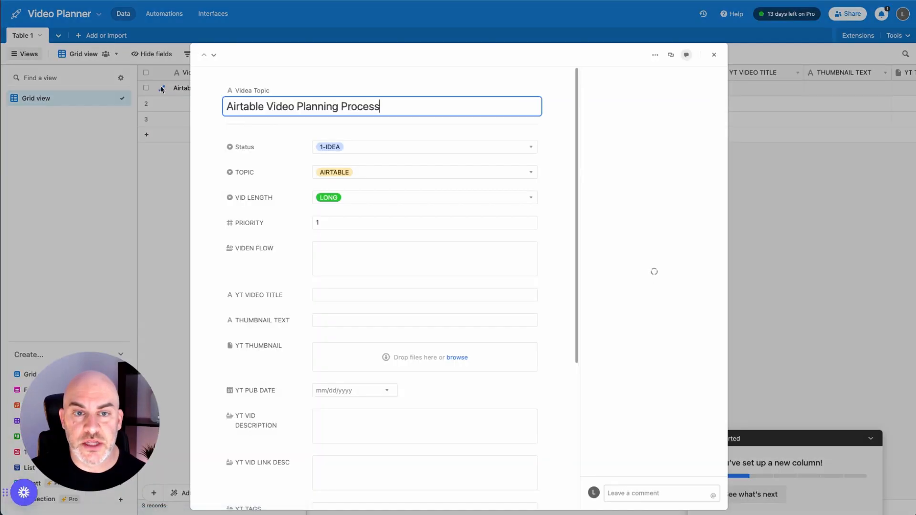
pyautogui.scroll(-5, 208, 179)
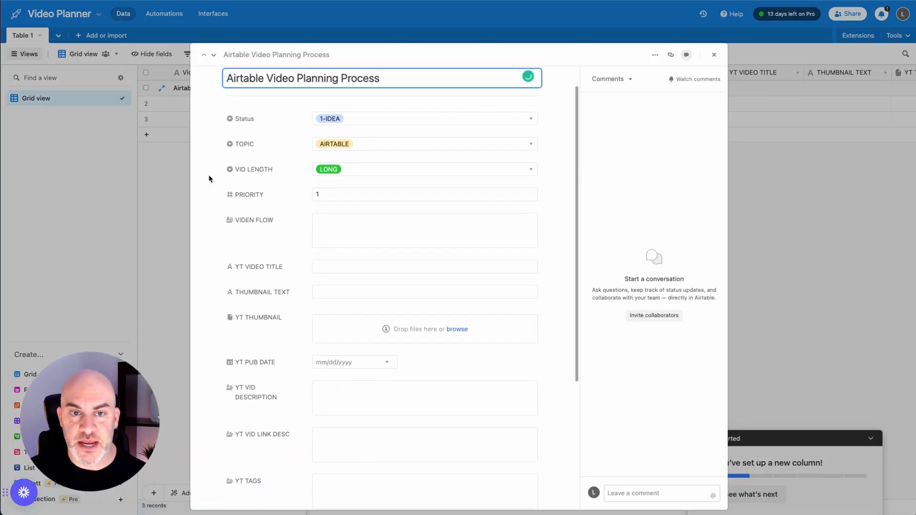
pyautogui.scroll(-4, 208, 179)
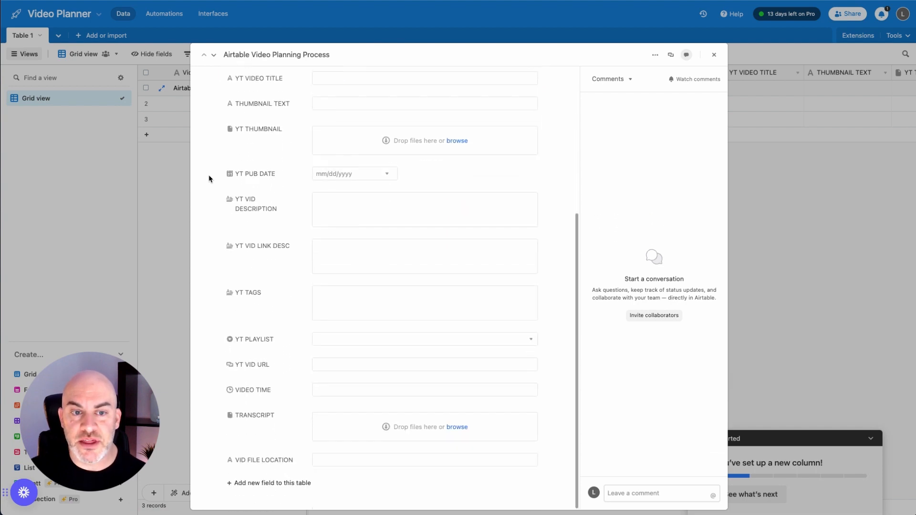
pyautogui.scroll(9, 208, 178)
pyautogui.scroll(-9, 208, 178)
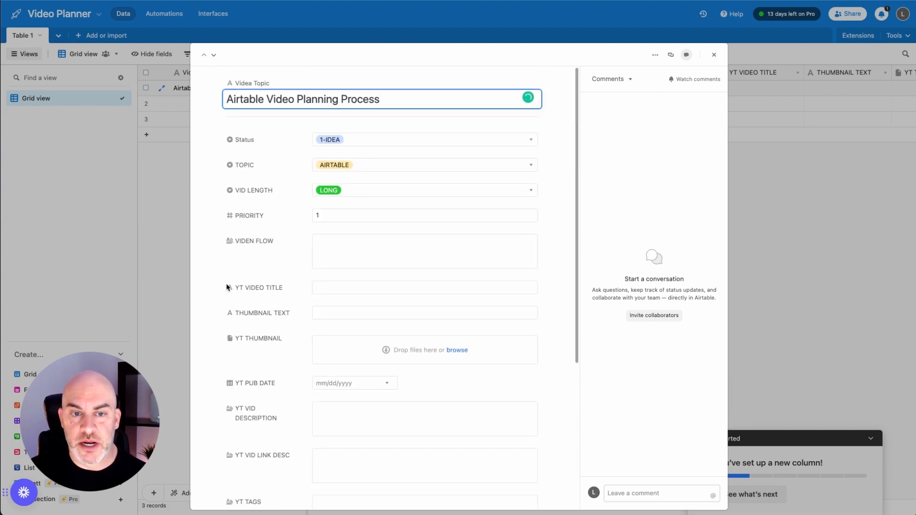
pyautogui.scroll(9, 227, 287)
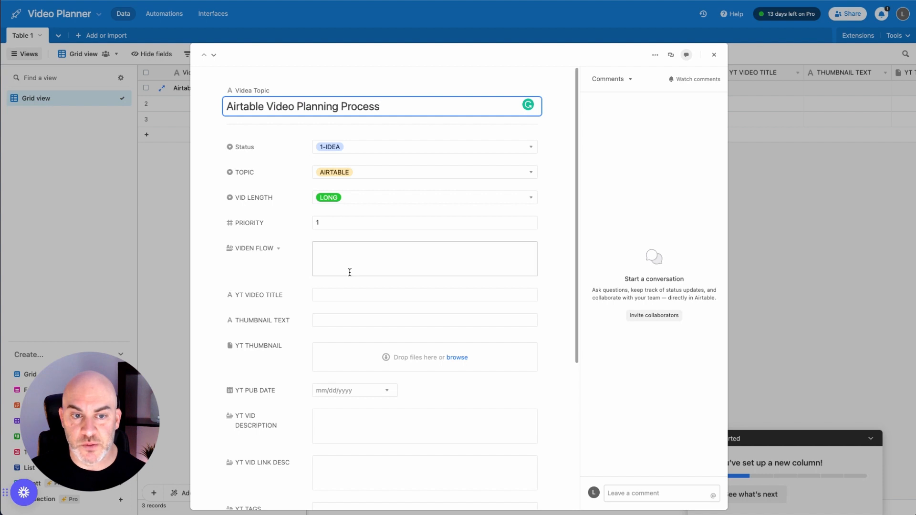
# Start the VIDEN FLOW outline of the open record with the line "Into to Airtable".
pyautogui.scroll(-2, 350, 270)
pyautogui.scroll(-1, 350, 273)
pyautogui.click(341, 168)
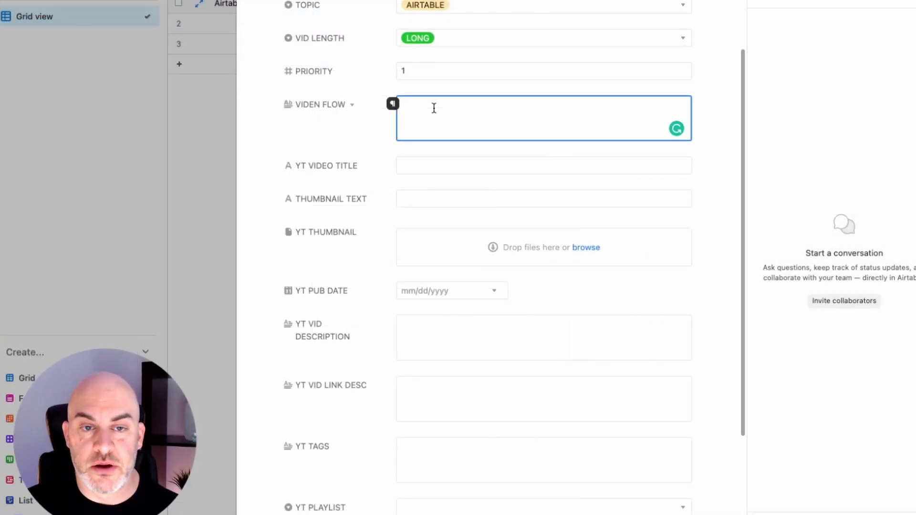
pyautogui.write('Into to ')
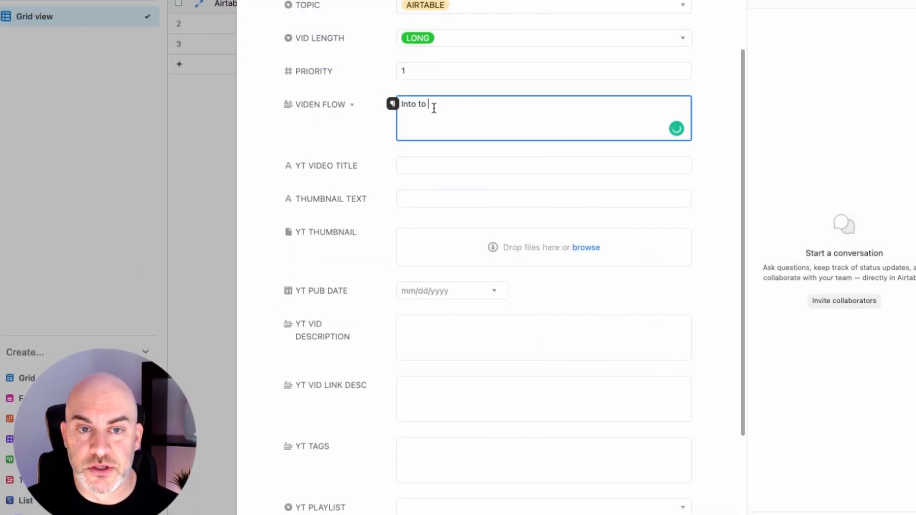
pyautogui.write('Airtable')
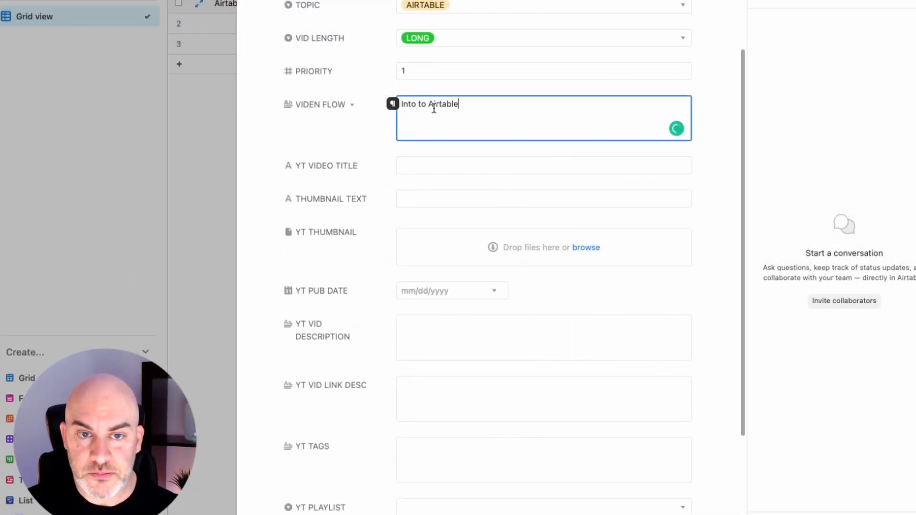
pyautogui.press('Return')
# Add the VIDEN FLOW lines "Create from blank base and table", "Add fields", "Format fields" and "Preview video #2 in the series", followed by blank lines.
pyautogui.write('Creaet')
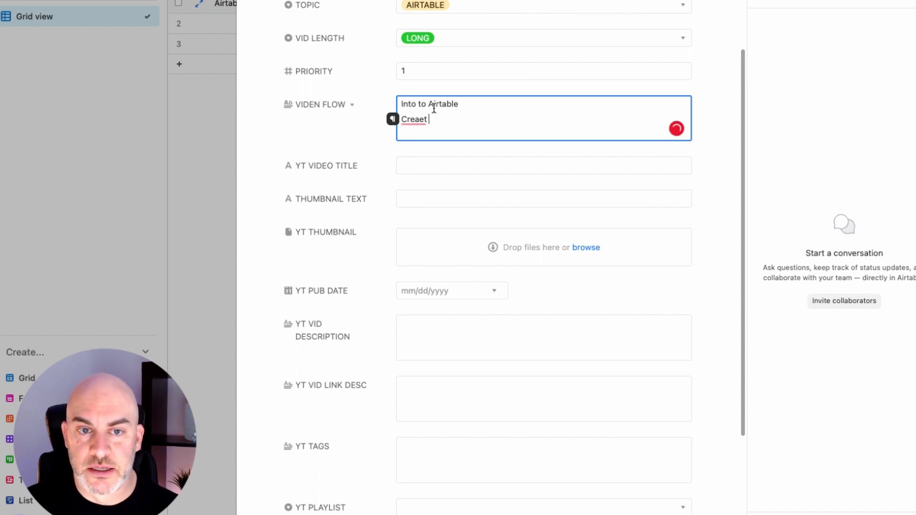
pyautogui.press('BackSpace')
pyautogui.press('BackSpace')
pyautogui.write('te from p')
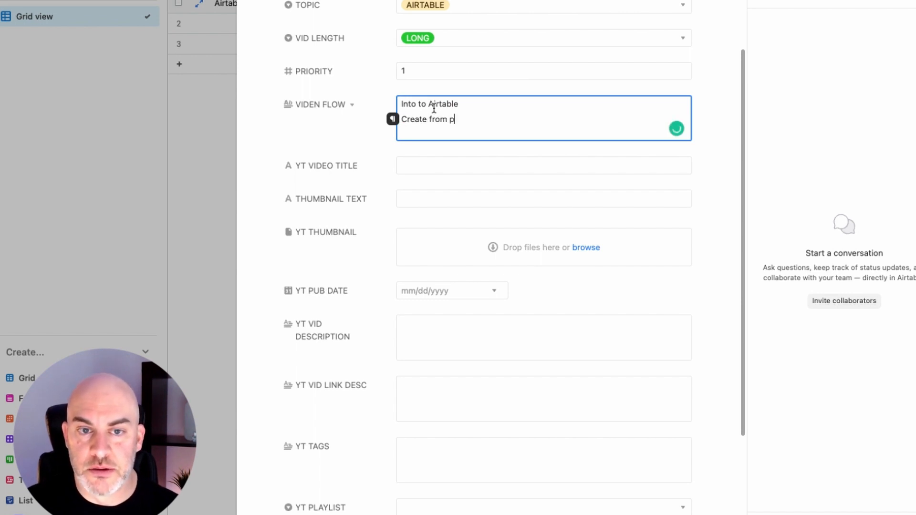
pyautogui.press('BackSpace')
pyautogui.write('blank ')
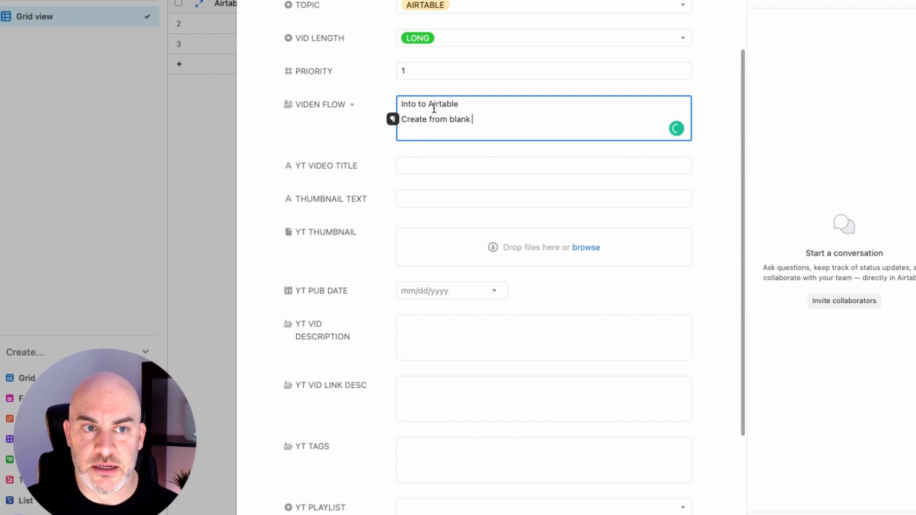
pyautogui.write('base')
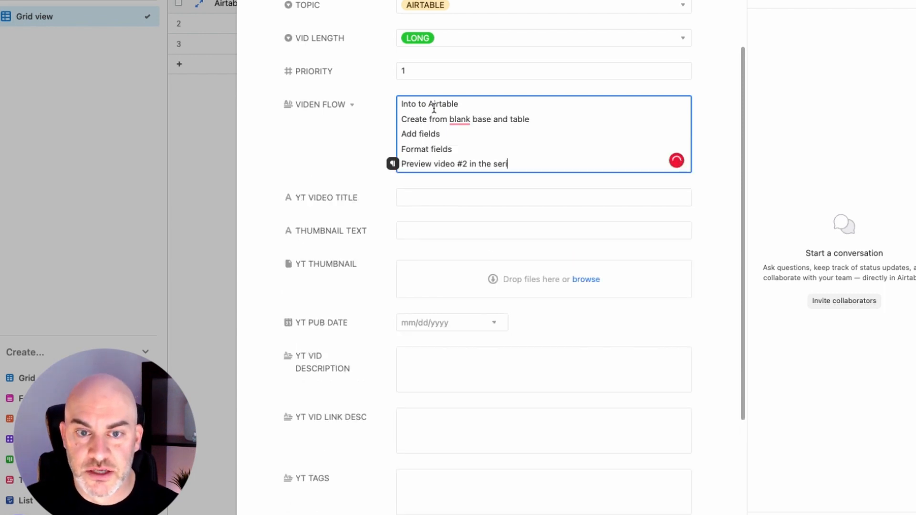
pyautogui.write('s')
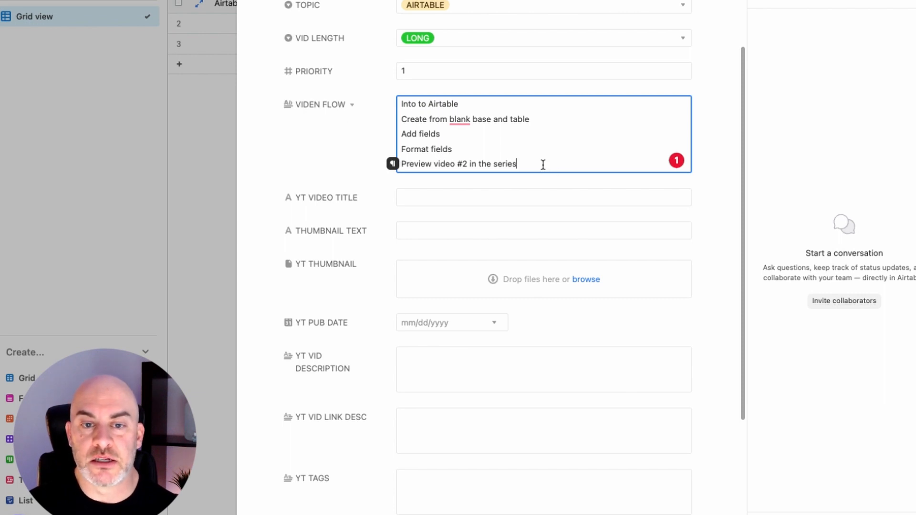
pyautogui.press('Return')
pyautogui.press('Return')
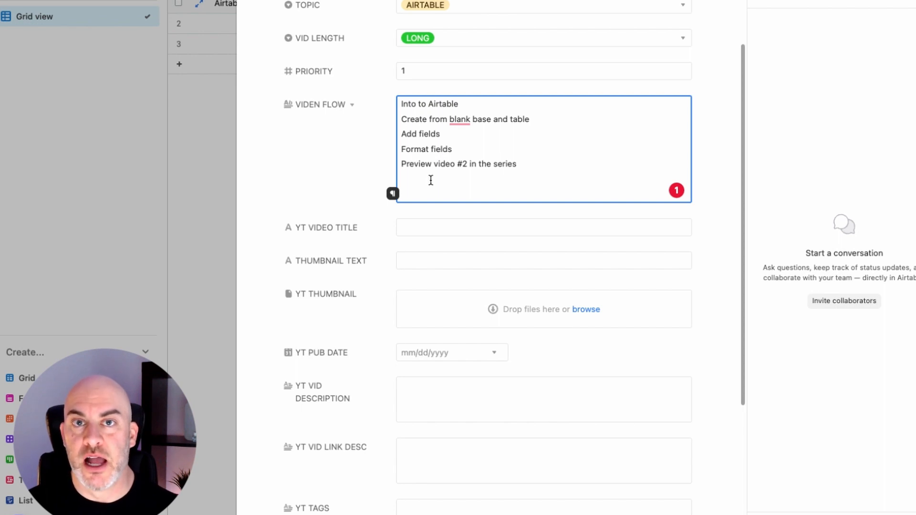
# Make the "Preview video #2 in the series" line in VIDEN FLOW bold.
pyautogui.click(486, 176)
pyautogui.moveTo(524, 160); pyautogui.dragTo(392, 160)
pyautogui.press('super+b')
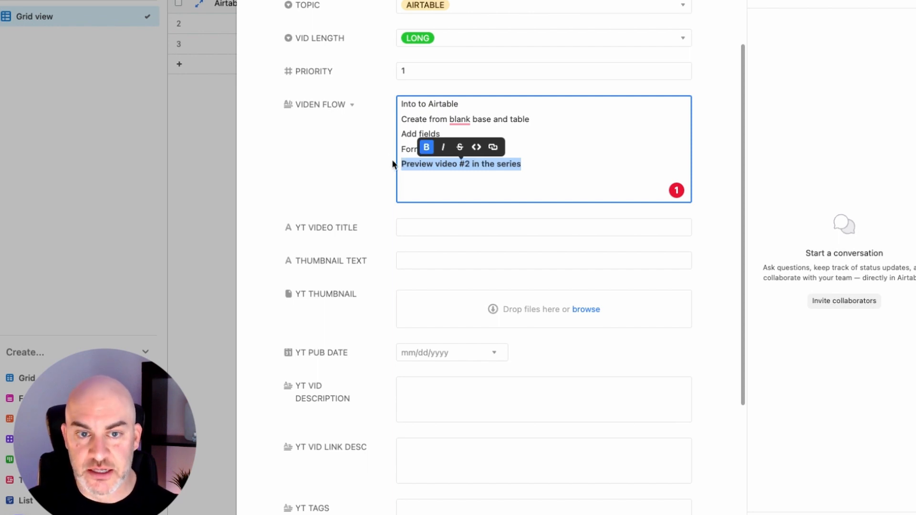
pyautogui.click(370, 172)
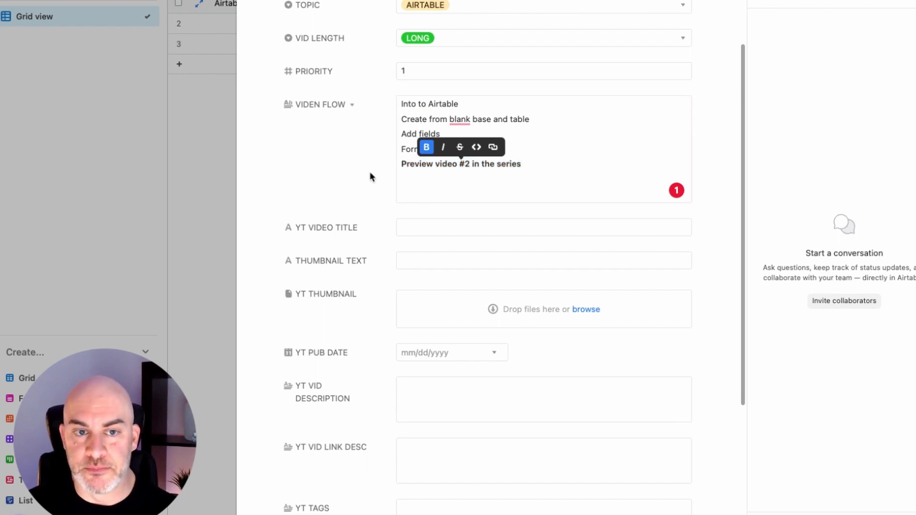
# Examine the VIDEN FLOW field's rich text formatting setting and close the field editor without saving.
pyautogui.click(352, 106)
pyautogui.click(359, 127)
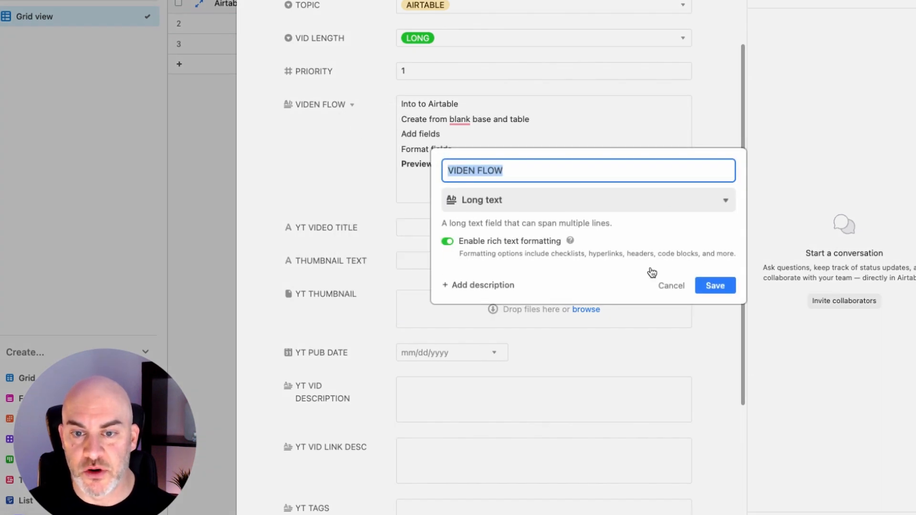
pyautogui.click(670, 285)
# Format the "Preview video #2 in the series" line as a medium heading and add a blank line below it.
pyautogui.click(495, 164)
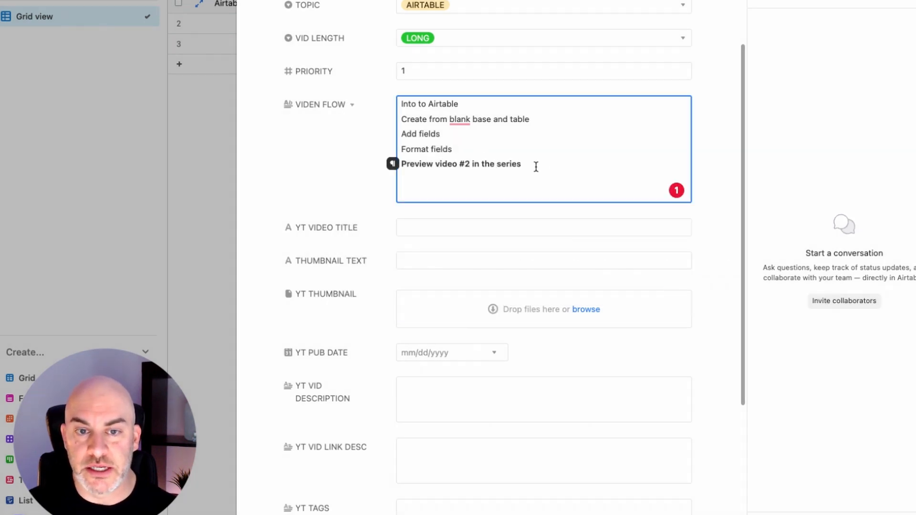
pyautogui.click(392, 164)
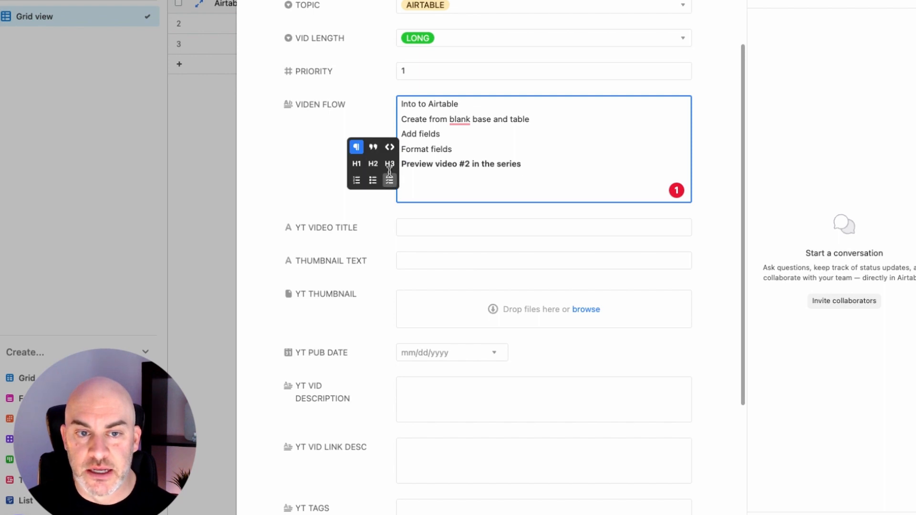
pyautogui.click(372, 164)
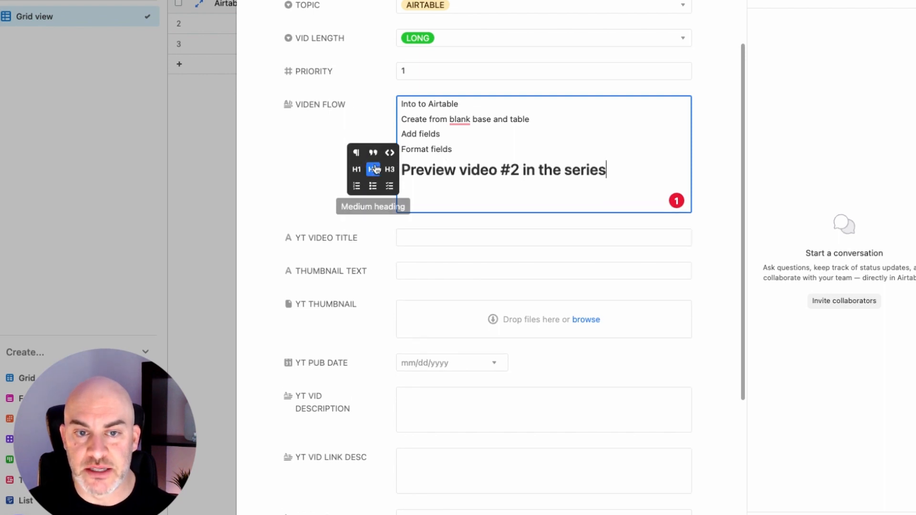
pyautogui.click(460, 174)
pyautogui.click(466, 183)
pyautogui.click(605, 172)
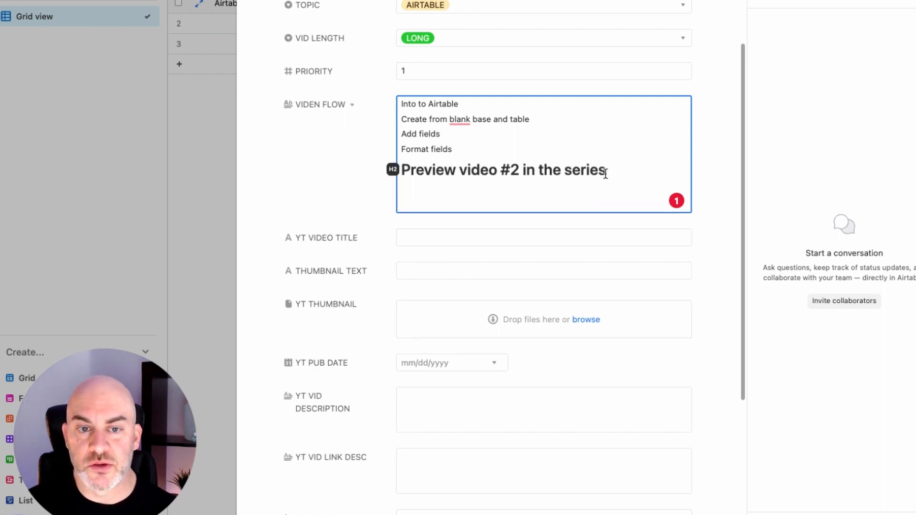
pyautogui.press('Return')
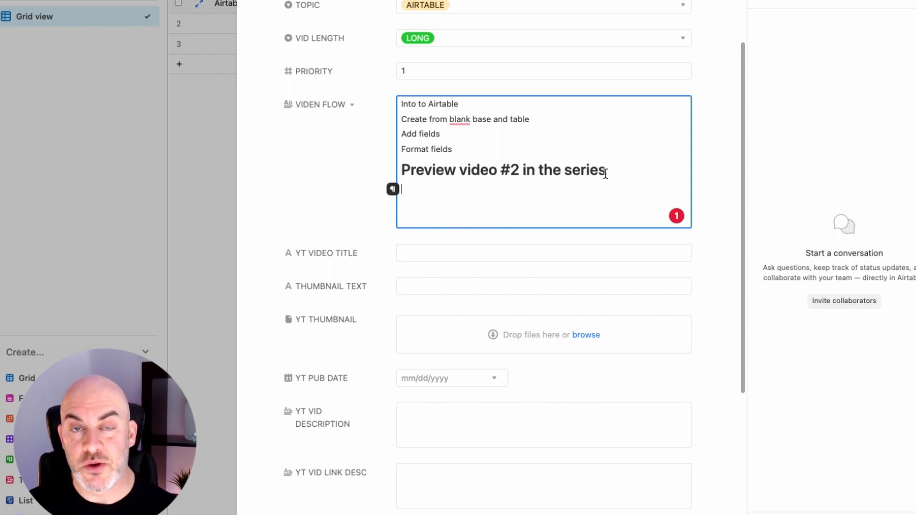
# Set YT VIDEO TITLE to "How to use Airtable to plan video content" and THUMBNAIL TEXT to "Planning Video Ideas With Airtable".
pyautogui.click(415, 260)
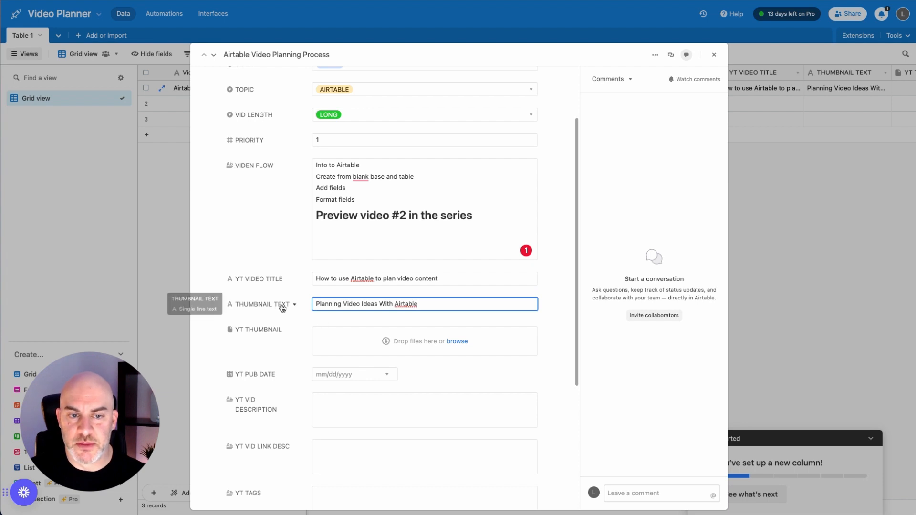
# Look at the file upload options for YT THUMBNAIL and close them without attaching anything.
pyautogui.scroll(-3, 267, 310)
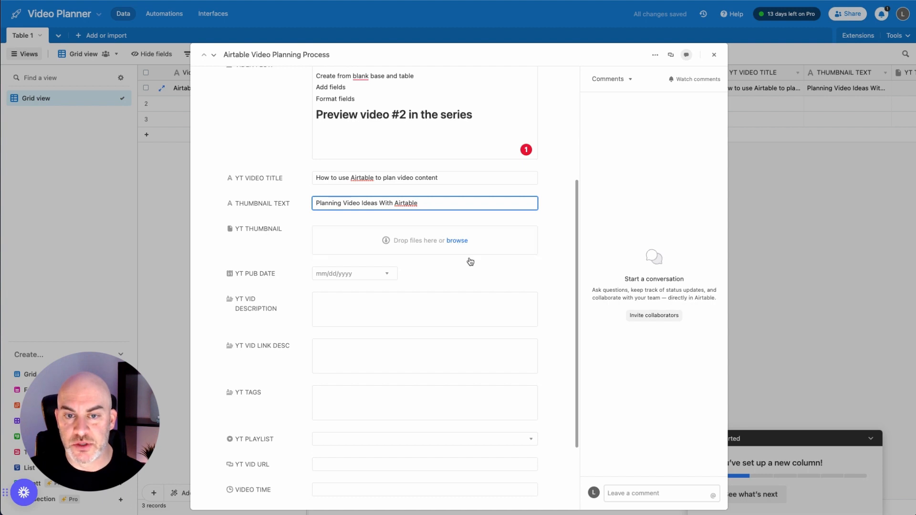
pyautogui.click(459, 242)
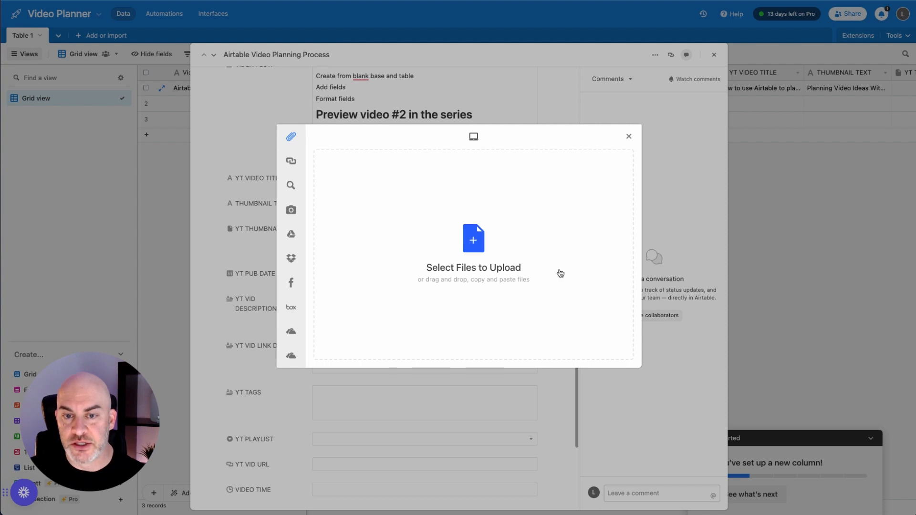
pyautogui.click(628, 137)
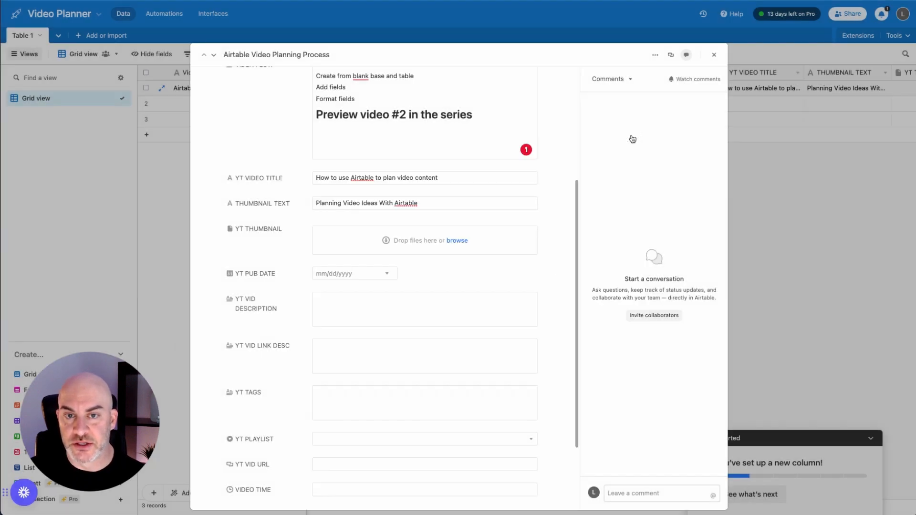
# Try February 1, 2023 as the YT PUB DATE and clear the date again.
pyautogui.scroll(-3, 330, 299)
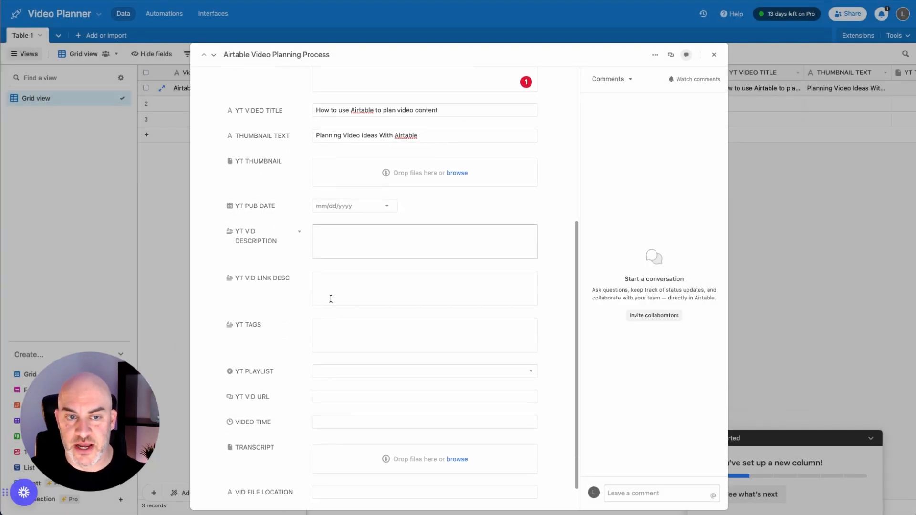
pyautogui.click(387, 206)
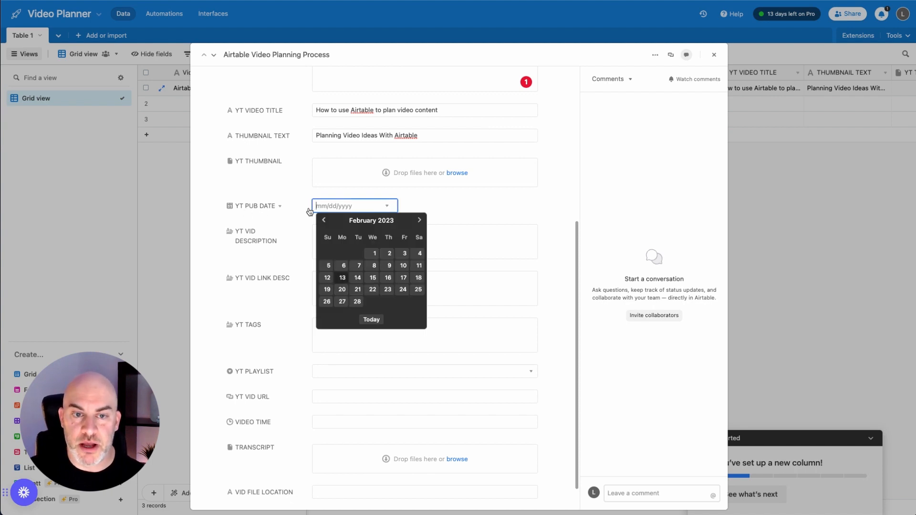
pyautogui.click(295, 193)
pyautogui.click(339, 205)
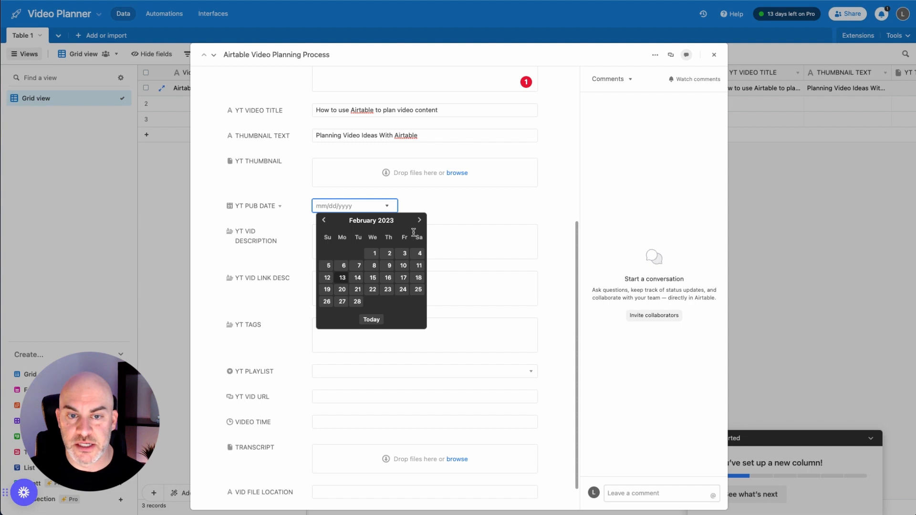
pyautogui.click(374, 254)
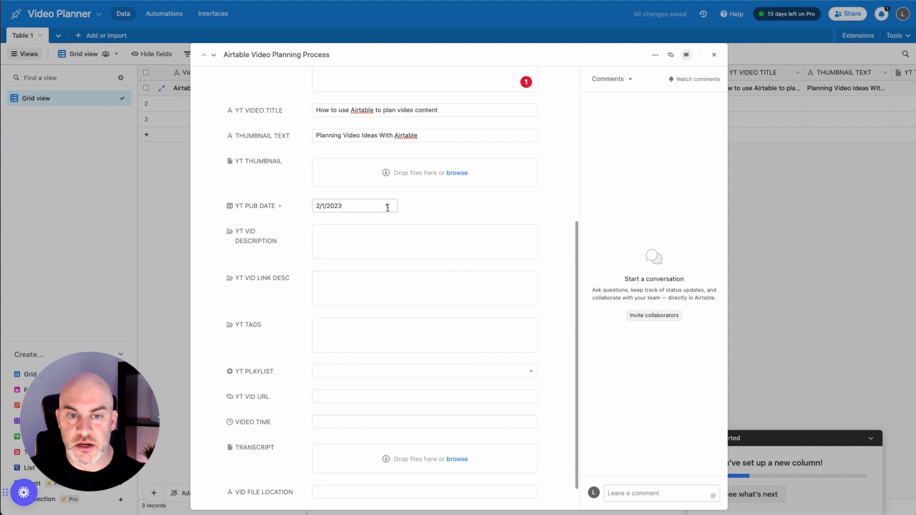
pyautogui.click(342, 207)
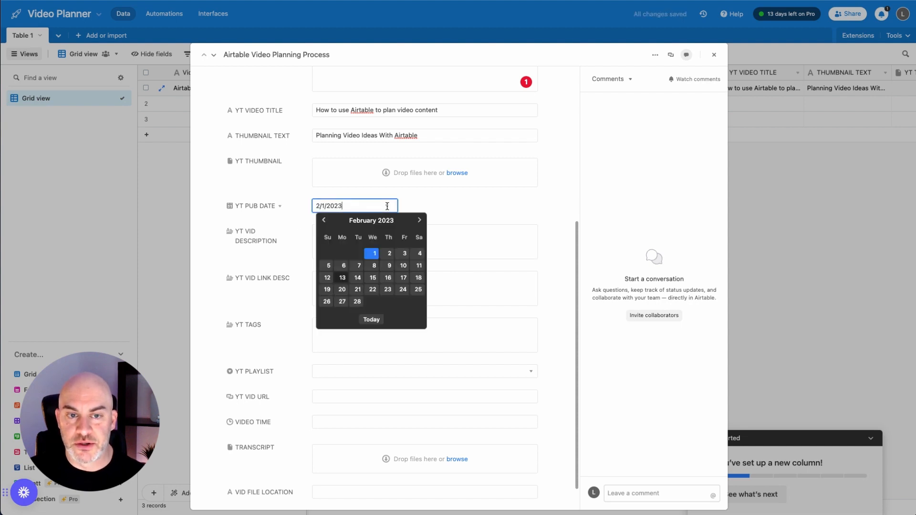
pyautogui.tripleClick(352, 208)
pyautogui.press('BackSpace')
# Begin the YT VID DESCRIPTION with "Part 1 - In this video I demonstrate how to use airtable to organize video content ideas and save time".
pyautogui.click(330, 237)
pyautogui.write('Part 1 - In this v')
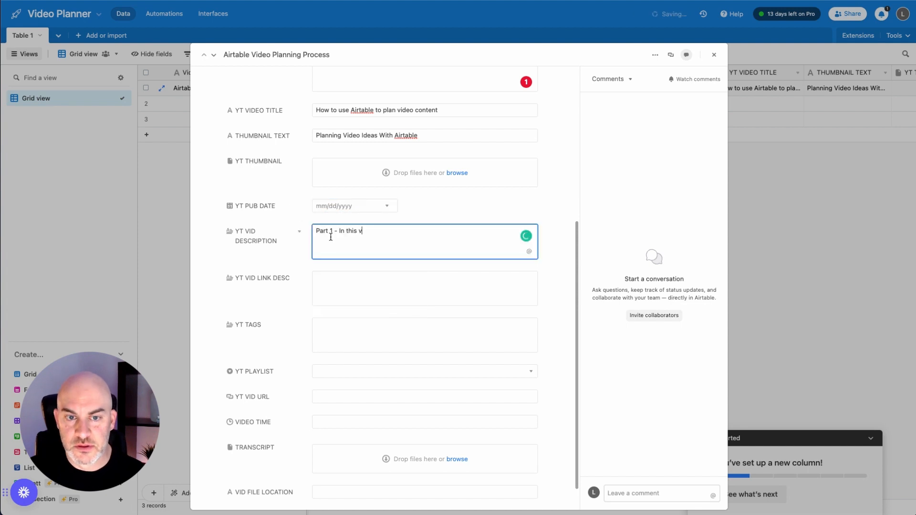
pyautogui.write('ideo I demonstrate how to use airtable to organize video ')
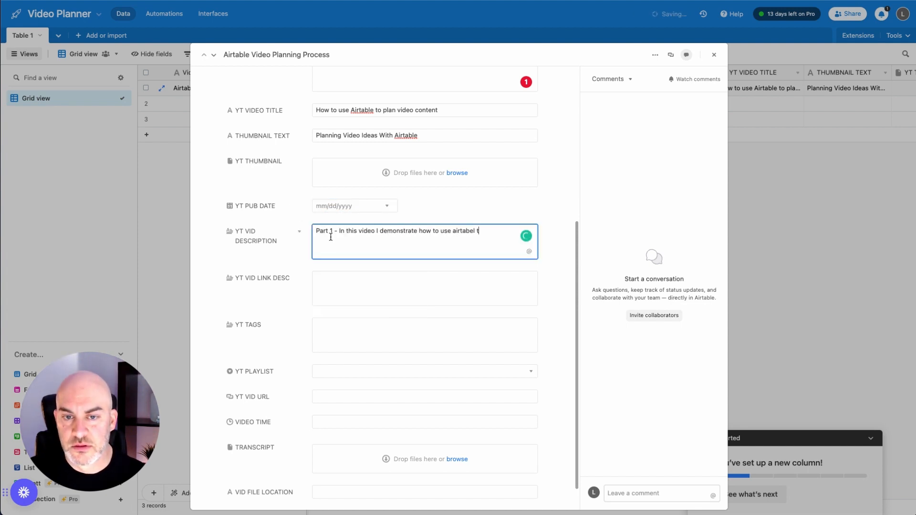
pyautogui.write('conte')
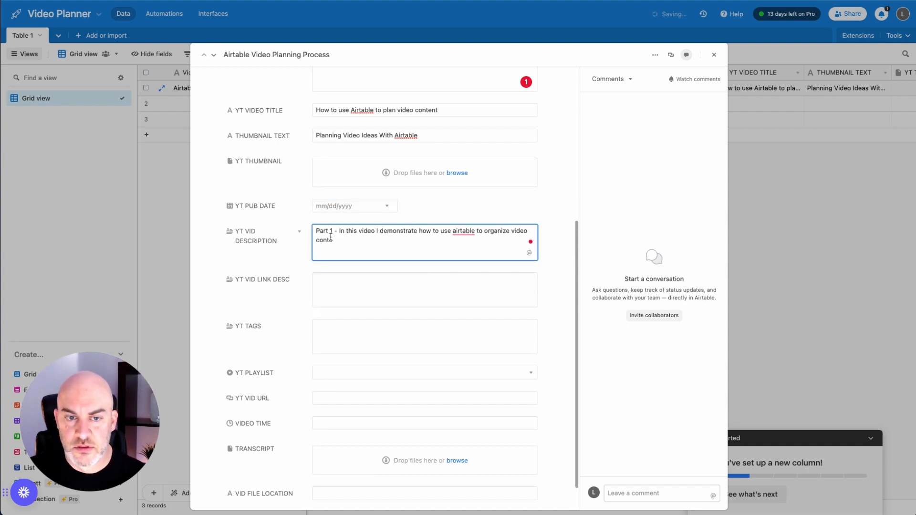
pyautogui.write('nt ideas and save time with my')
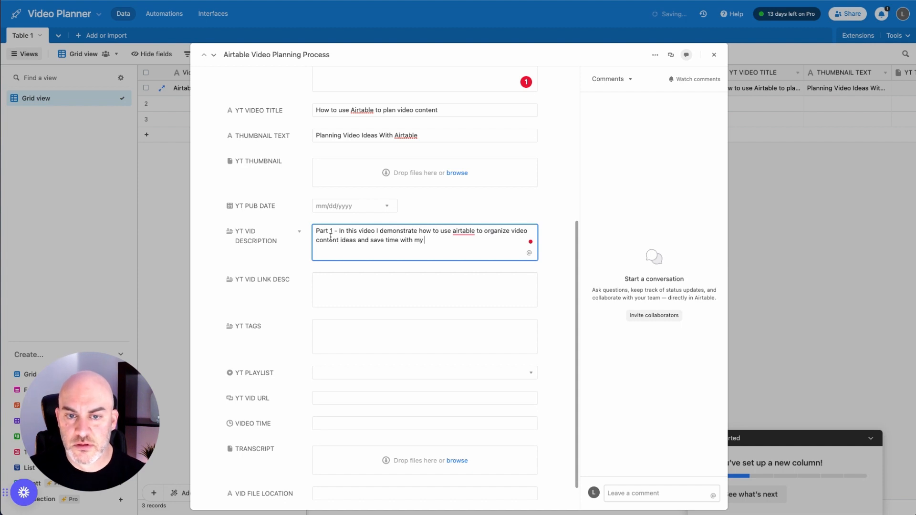
# Continue the description with "by having my entire video content process planned out - everything from ideas to uploading in youtube to post promotion.".
pyautogui.press('BackSpace')
pyautogui.press('BackSpace')
pyautogui.press('BackSpace')
pyautogui.press('BackSpace')
pyautogui.press('BackSpace')
pyautogui.press('BackSpace')
pyautogui.press('BackSpace')
pyautogui.write('by having my entire video cont')
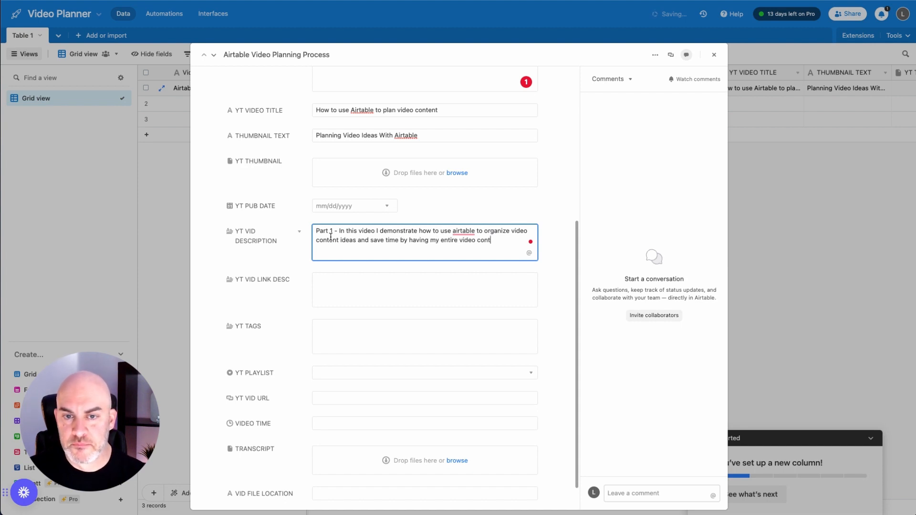
pyautogui.write('ent process planned out - everythin')
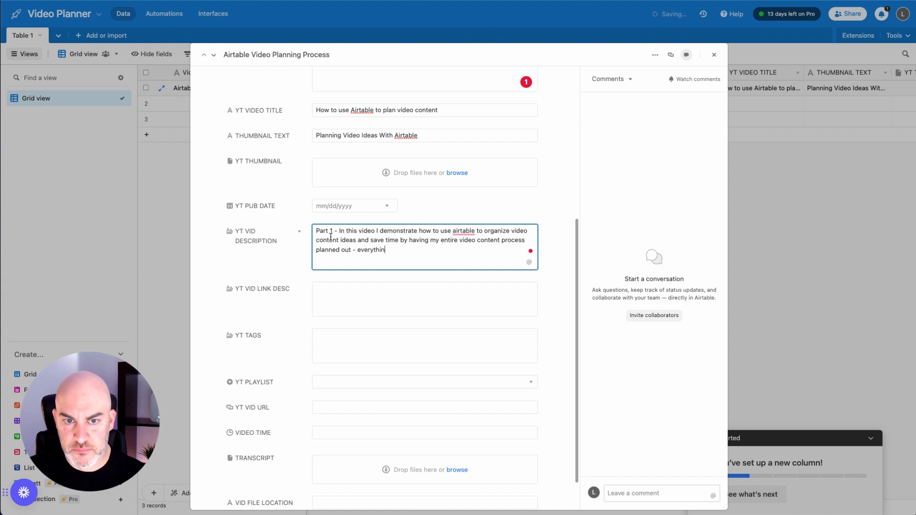
pyautogui.write('g from ideas to uploading in youtube ')
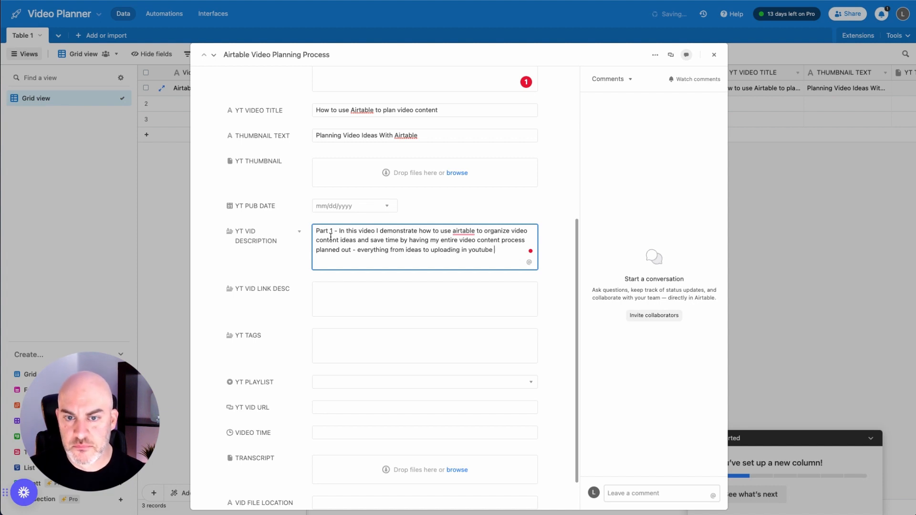
pyautogui.write('to post promotion.')
# Add a second line to the YT VID DESCRIPTION reading "Subscribe so you get notified about Part 2 & 3 in this video series.".
pyautogui.press('Return')
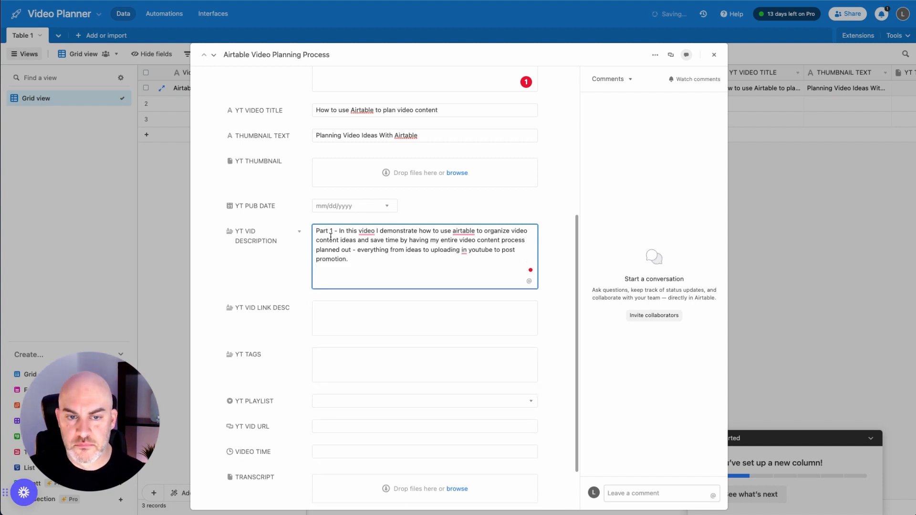
pyautogui.write('Subscribe so you can')
pyautogui.press('BackSpace')
pyautogui.press('BackSpace')
pyautogui.press('BackSpace')
pyautogui.write('get notified')
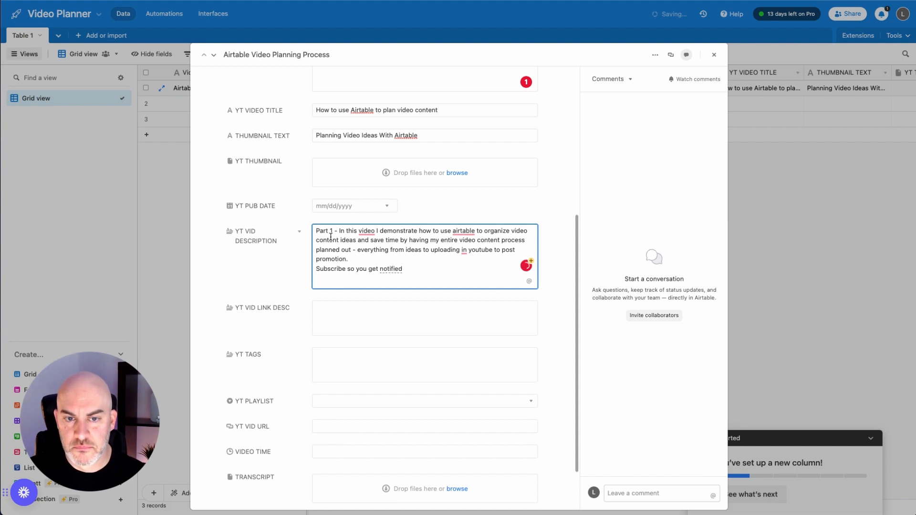
pyautogui.write(' about the')
pyautogui.press('BackSpace')
pyautogui.press('BackSpace')
pyautogui.press('BackSpace')
pyautogui.press('BackSpace')
pyautogui.write('Part ')
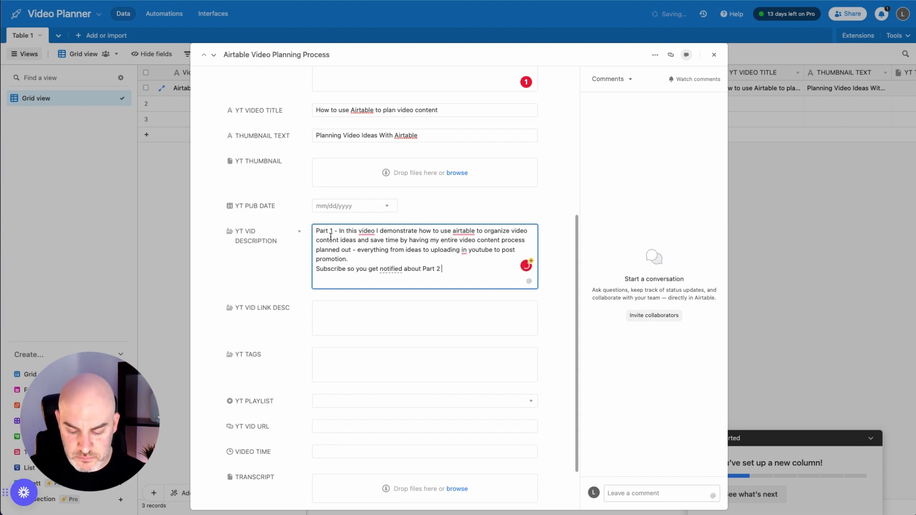
pyautogui.write('2 & 3 in this video series.')
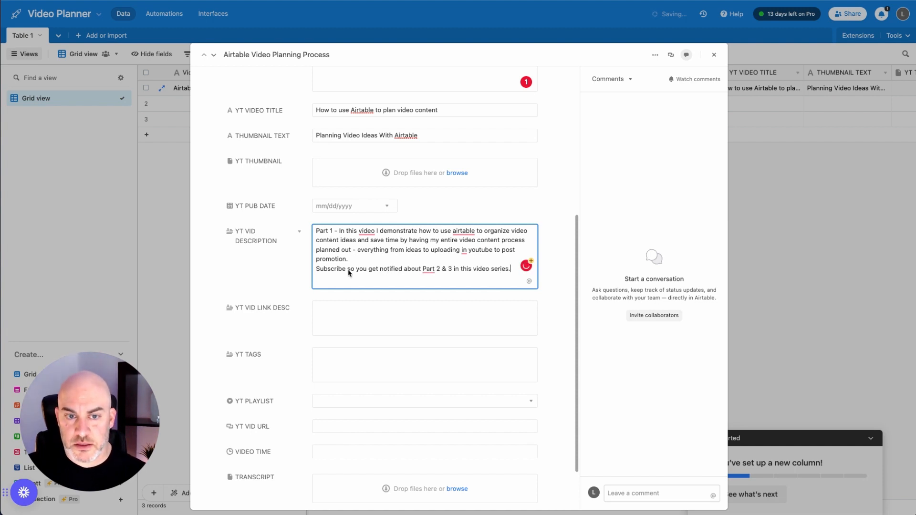
pyautogui.moveTo(511, 281); pyautogui.dragTo(274, 223)
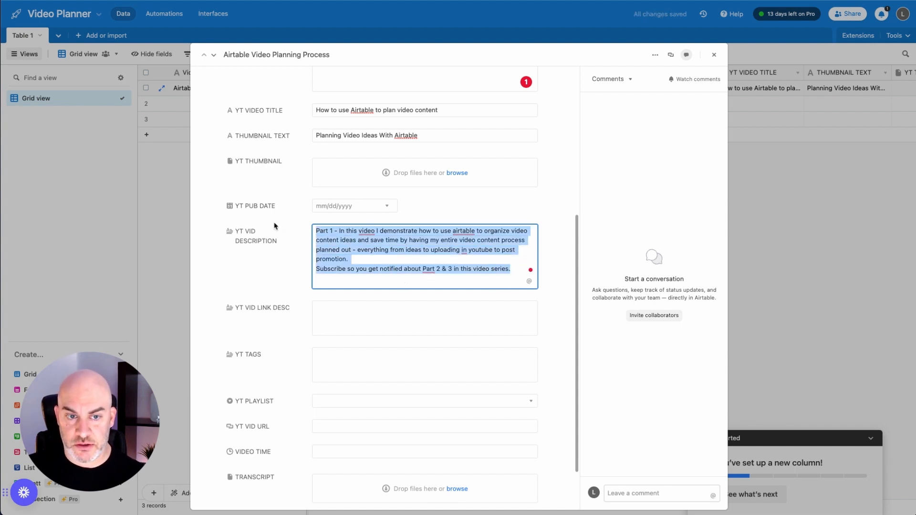
pyautogui.click(396, 275)
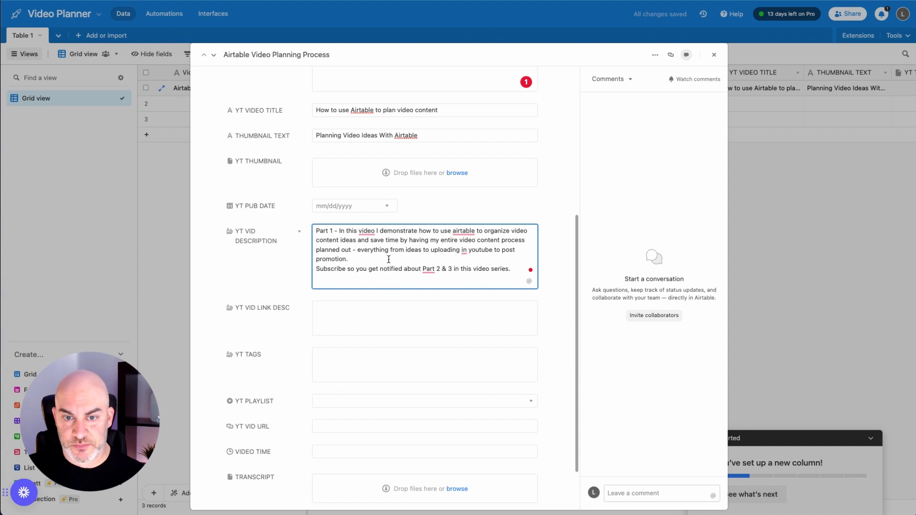
pyautogui.moveTo(434, 251); pyautogui.dragTo(505, 272)
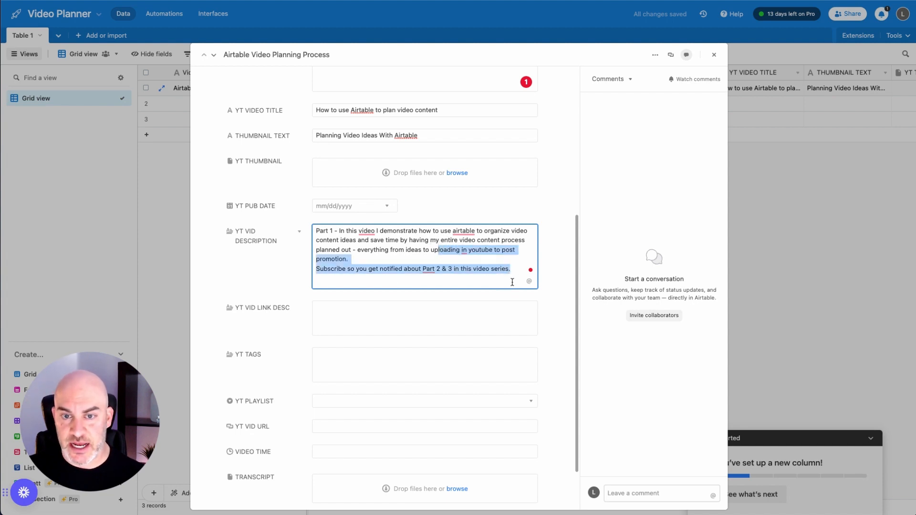
pyautogui.click(450, 282)
pyautogui.moveTo(347, 231); pyautogui.dragTo(535, 292)
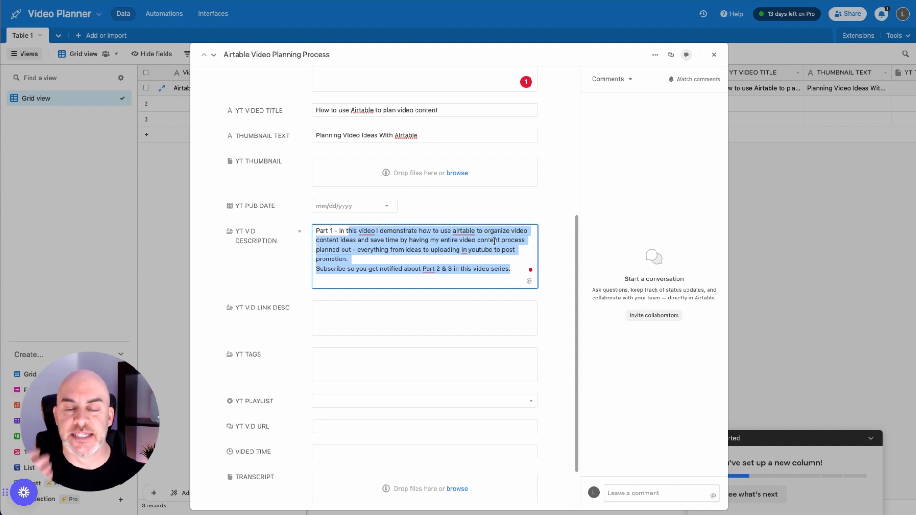
pyautogui.click(354, 243)
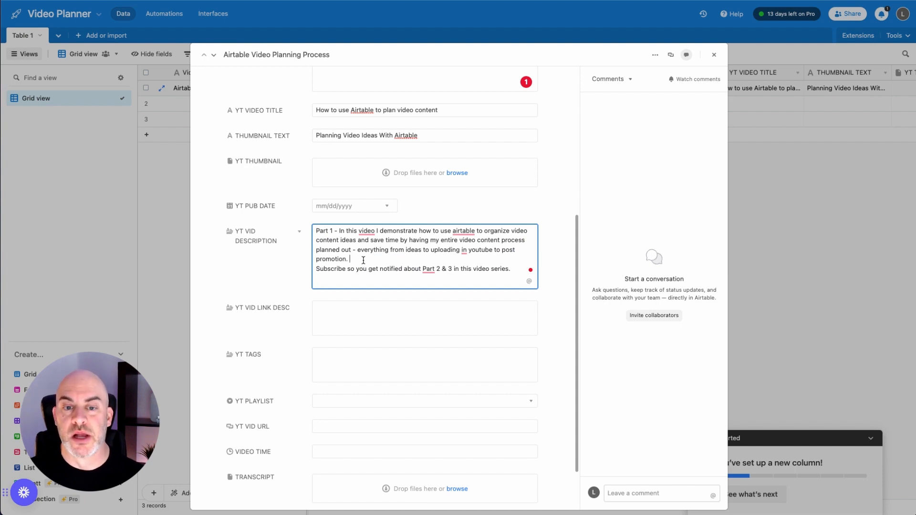
pyautogui.moveTo(518, 268); pyautogui.dragTo(288, 231)
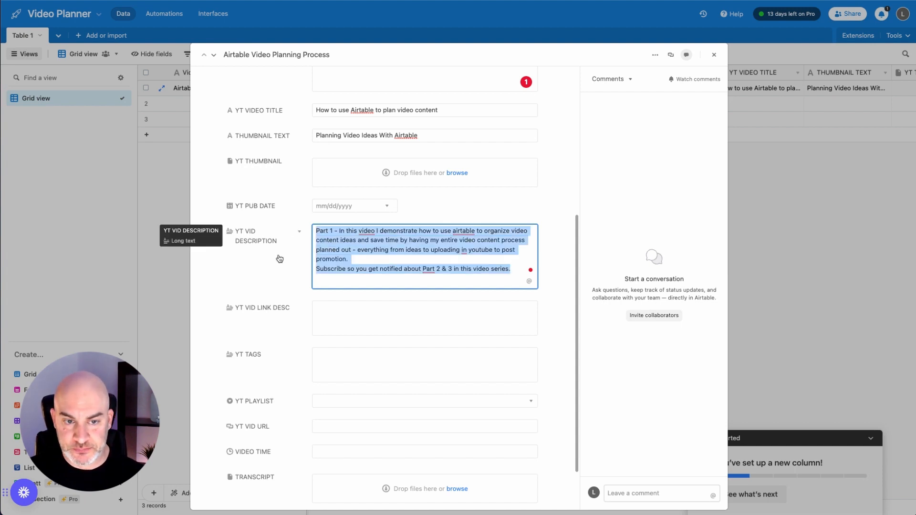
# Fill in YT VID LINK DESC with "YouTube Link 1" and "YouTube LInk 2" on separate lines.
pyautogui.scroll(-2, 280, 258)
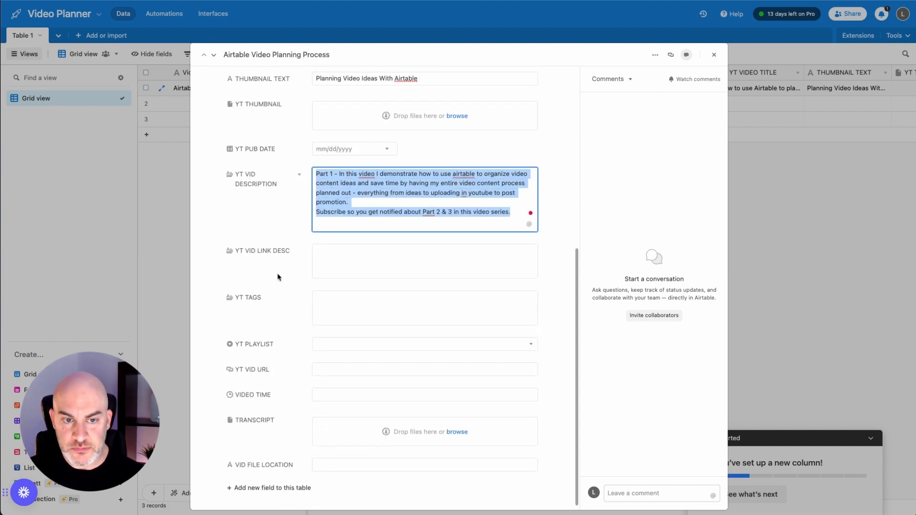
pyautogui.click(342, 251)
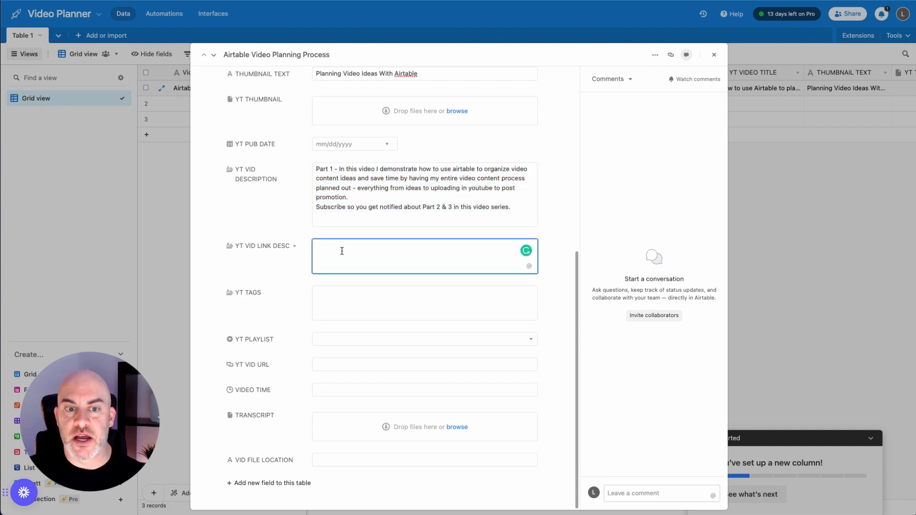
pyautogui.write('Yout')
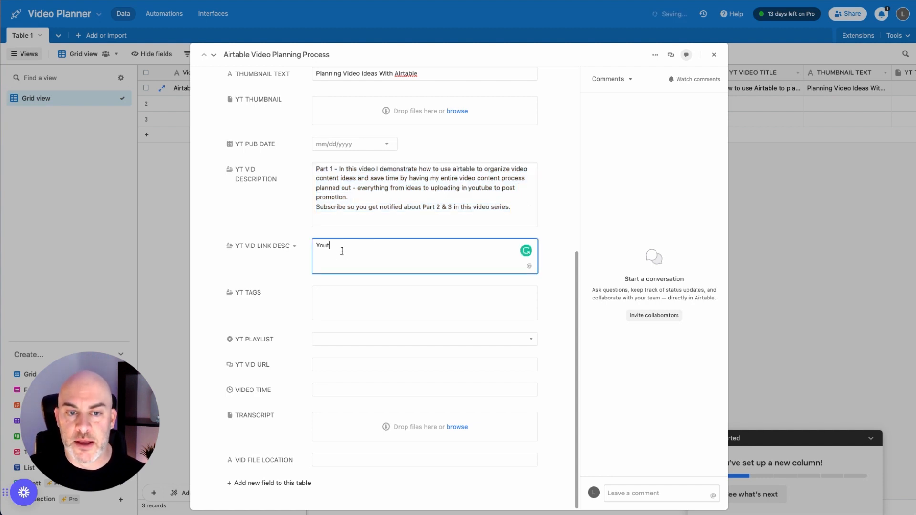
pyautogui.press('BackSpace')
pyautogui.write('Tube Link 1')
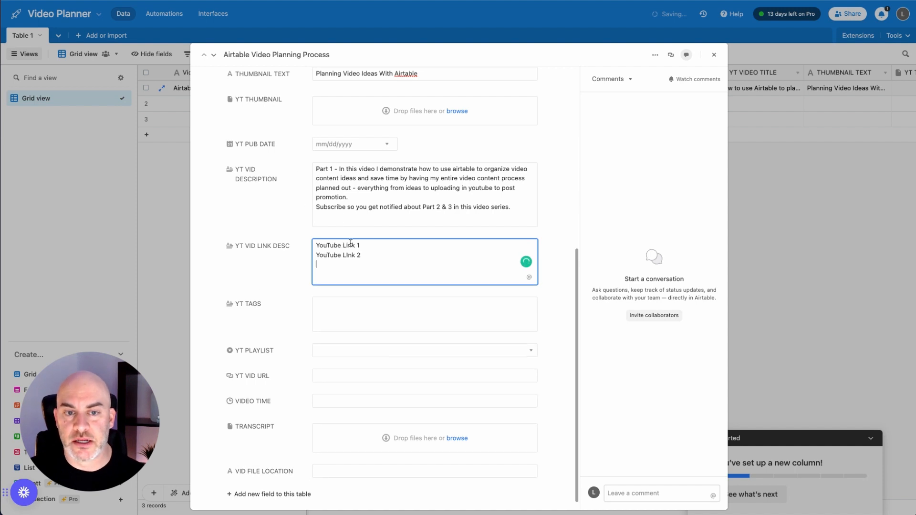
# Enter the YT TAGS "airtable, airtable content planning, video content planning, video topic ideas,".
pyautogui.scroll(-1, 279, 306)
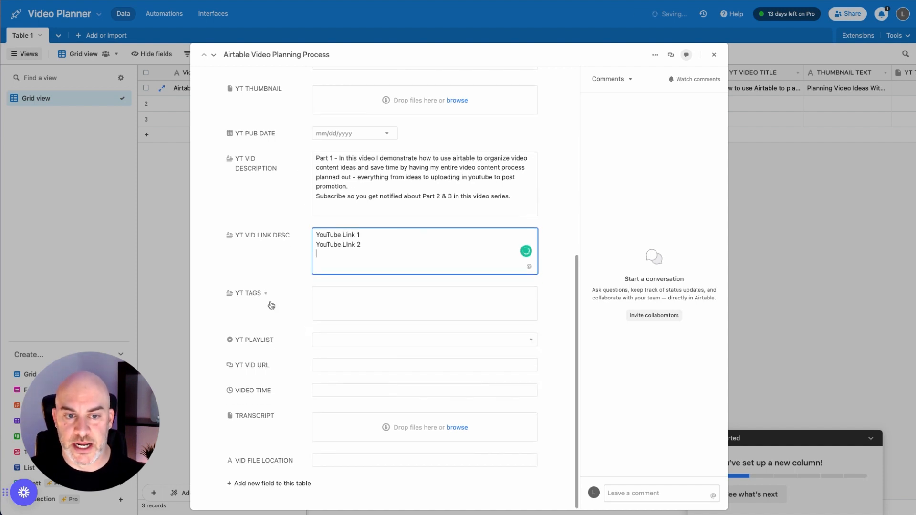
pyautogui.click(350, 300)
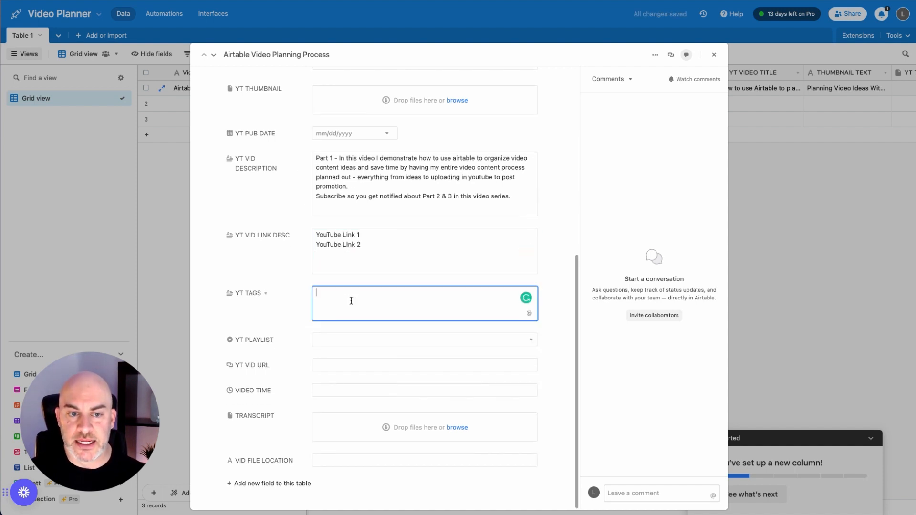
pyautogui.write('airtable')
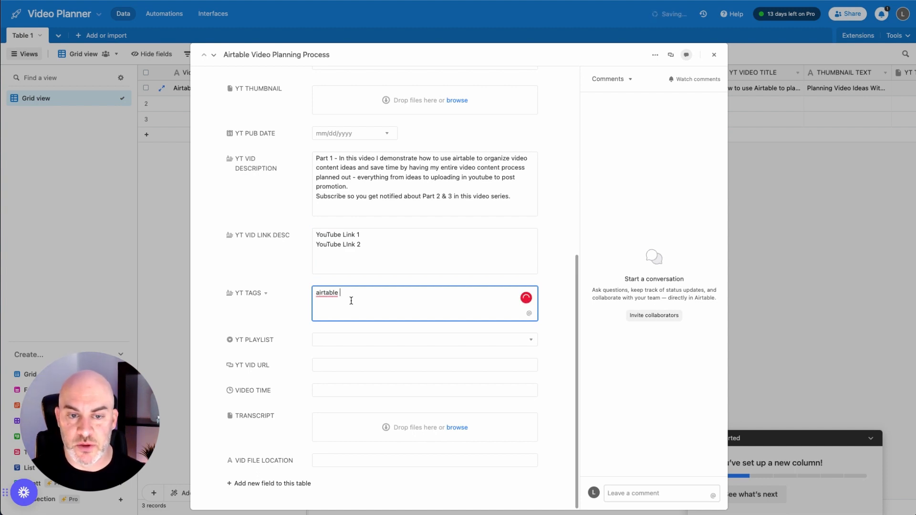
pyautogui.write(',')
pyautogui.write('airtable content planning, video content planning, video topic ideas,')
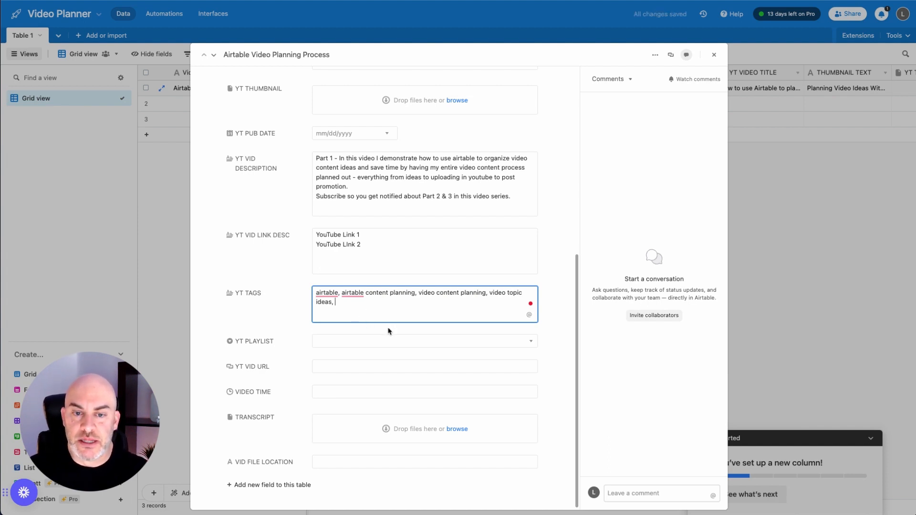
pyautogui.tripleClick(358, 307)
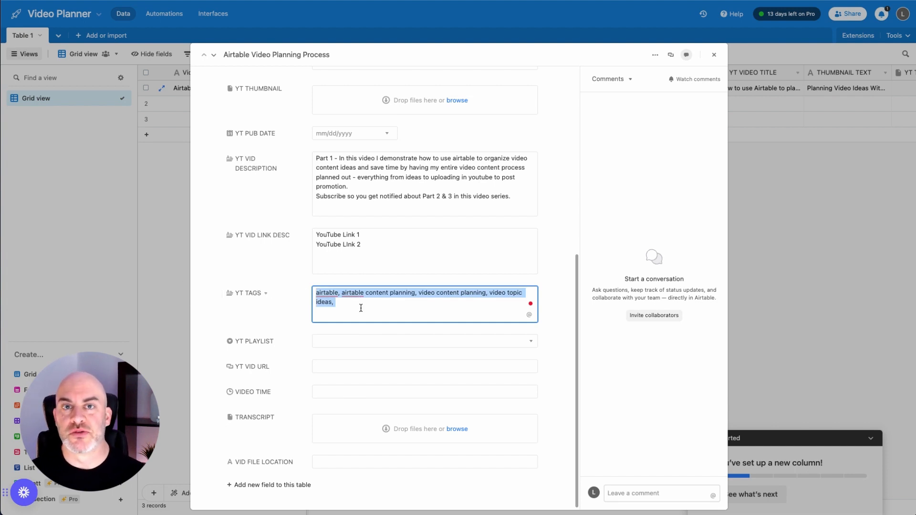
# Set YT PLAYLIST to LIST 3 and rename the field's three options to Facebook Advertising, LinkedIn and Airtable.
pyautogui.click(319, 341)
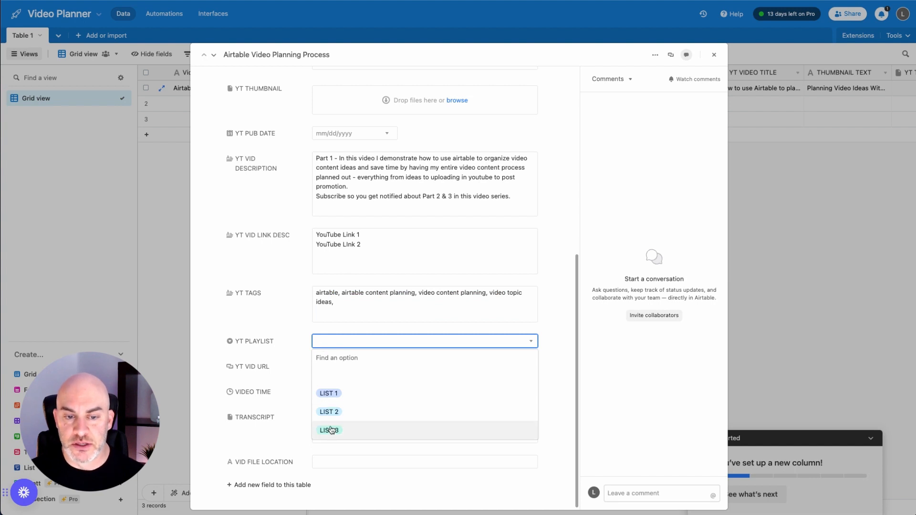
pyautogui.click(329, 430)
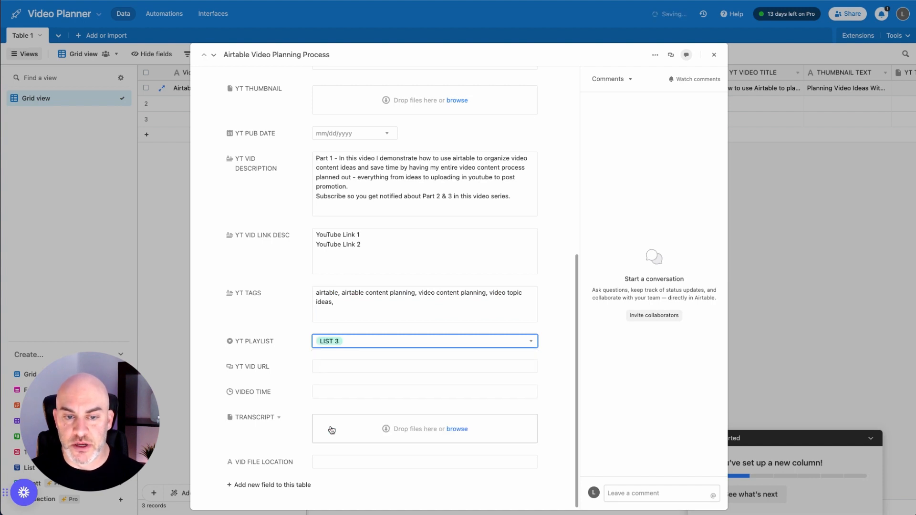
pyautogui.click(278, 341)
pyautogui.click(292, 358)
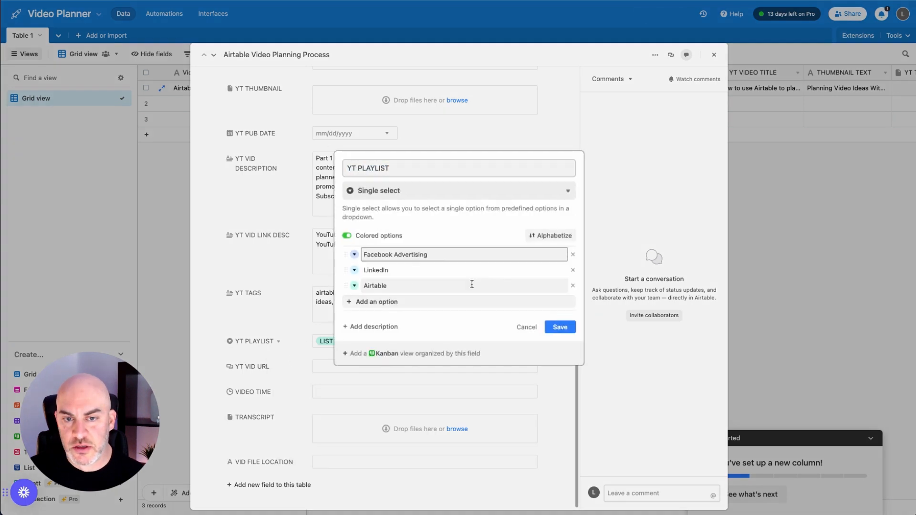
pyautogui.click(560, 327)
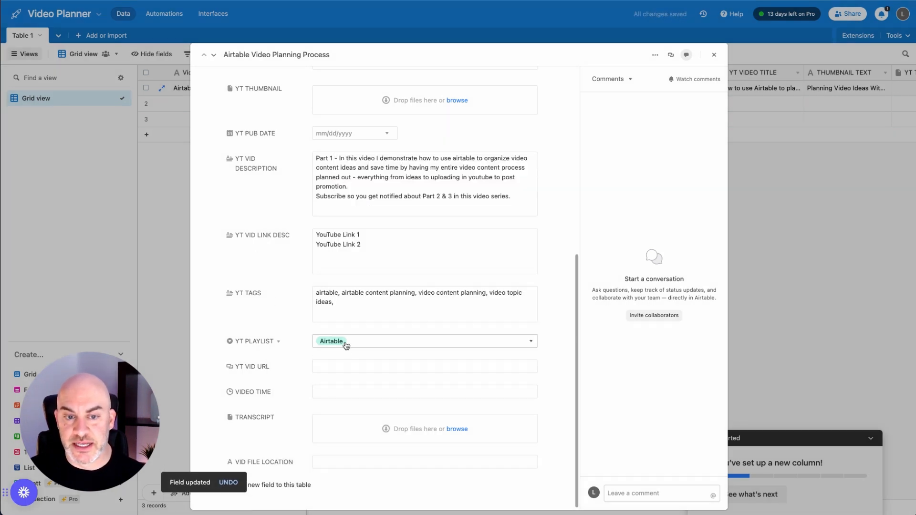
pyautogui.click(368, 343)
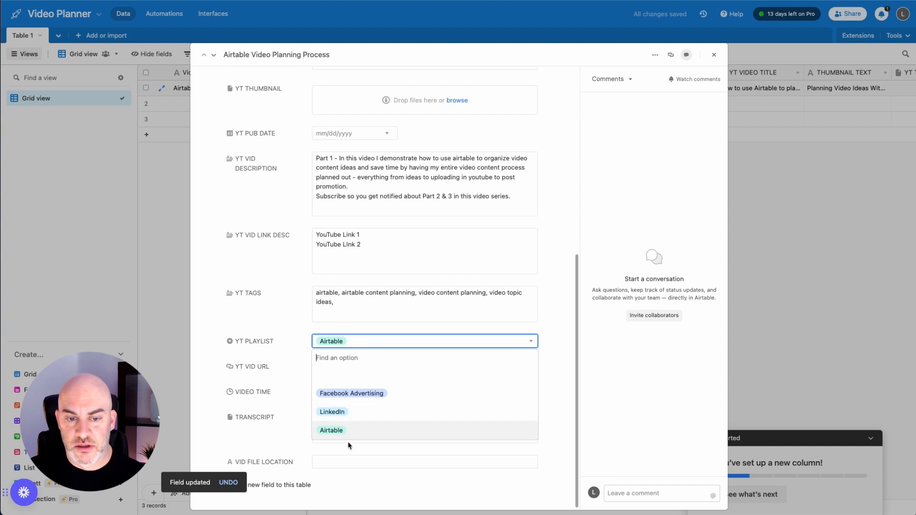
pyautogui.click(292, 334)
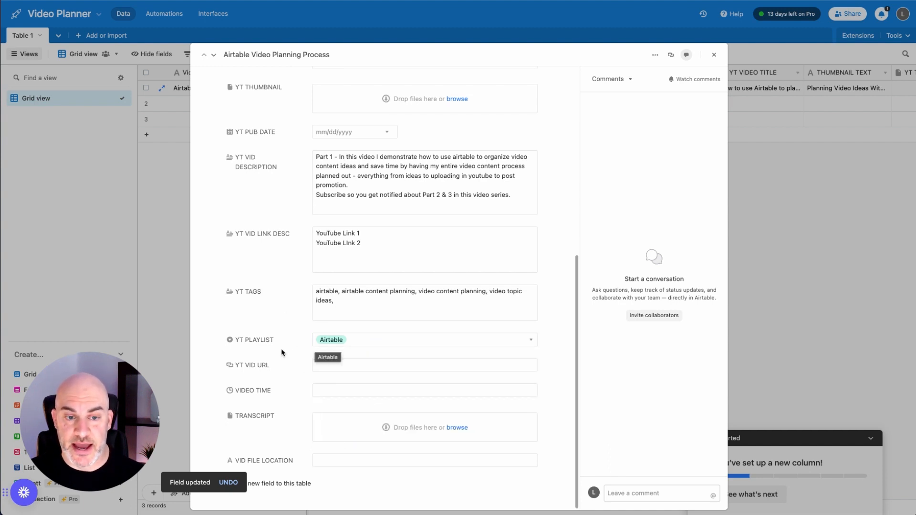
# Close the expanded record and look through the grid's columns from Status to YT VID URL.
pyautogui.click(330, 366)
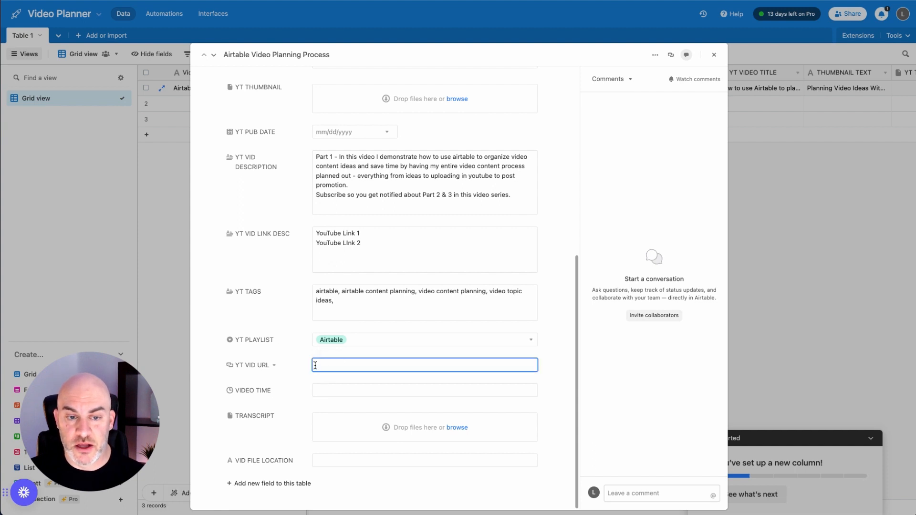
pyautogui.click(323, 396)
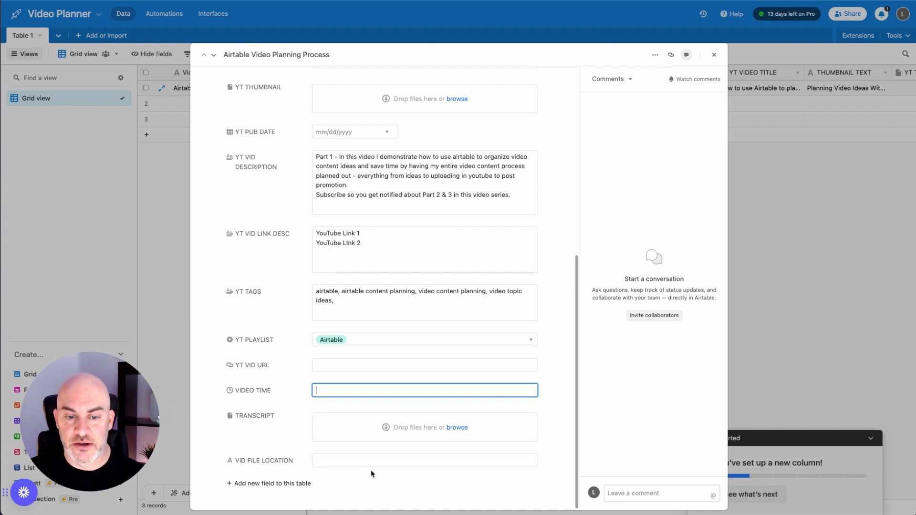
pyautogui.click(713, 55)
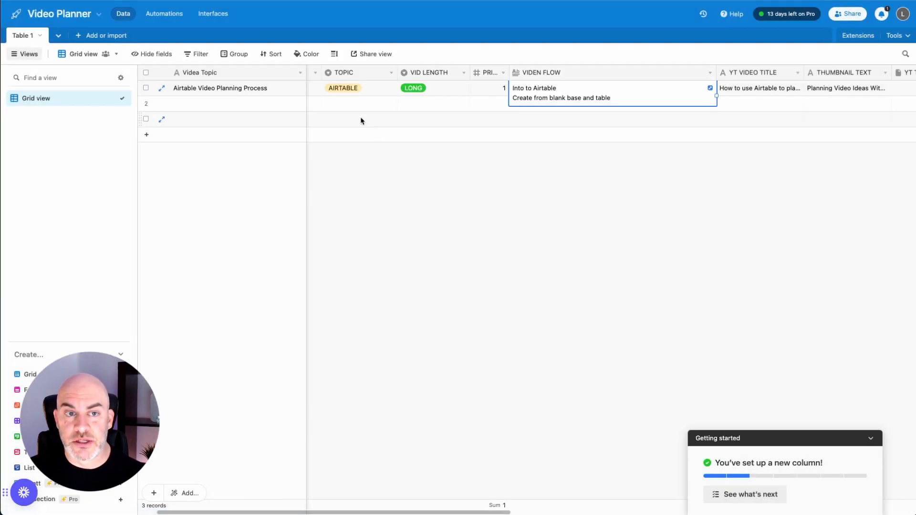
pyautogui.click(457, 189)
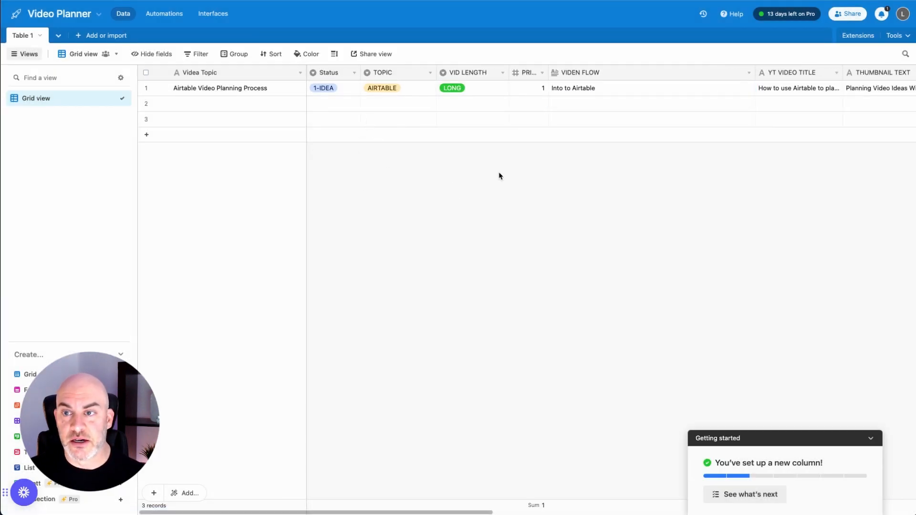
pyautogui.hscroll(15, 528, 105)
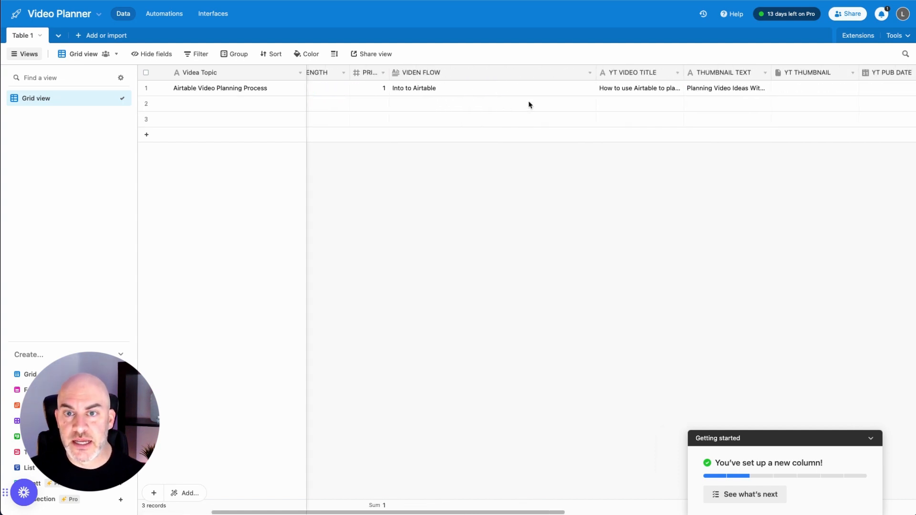
pyautogui.hscroll(10, 529, 104)
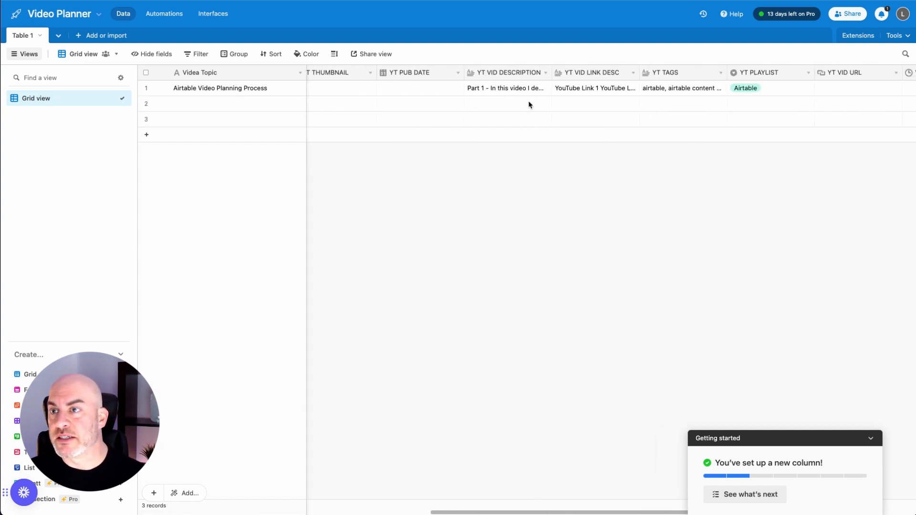
pyautogui.hscroll(-20, 528, 105)
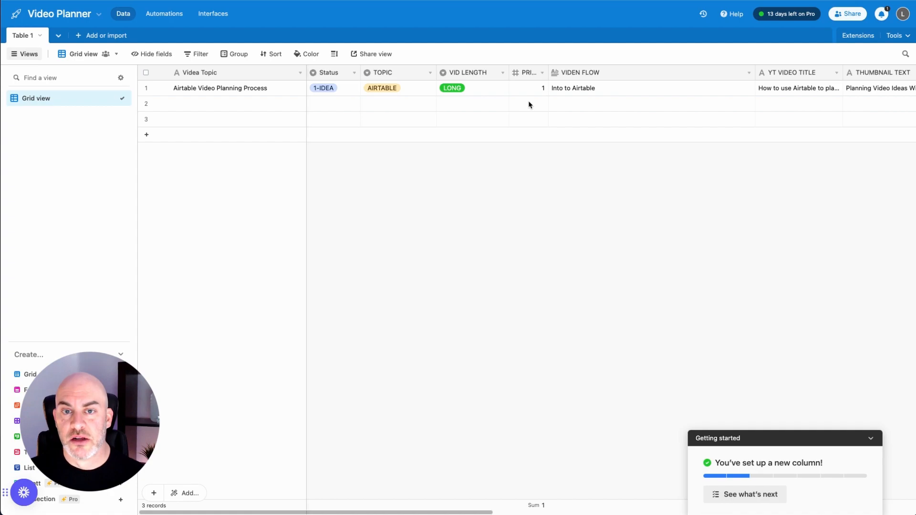
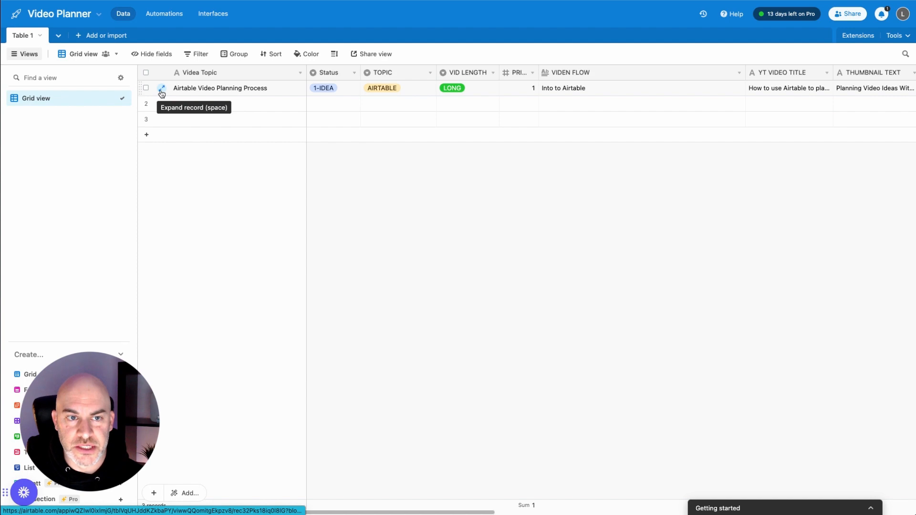
# Expand the Airtable Video Planning Process record and add a checkbox field named YouTube.
pyautogui.scroll(-10, 428, 317)
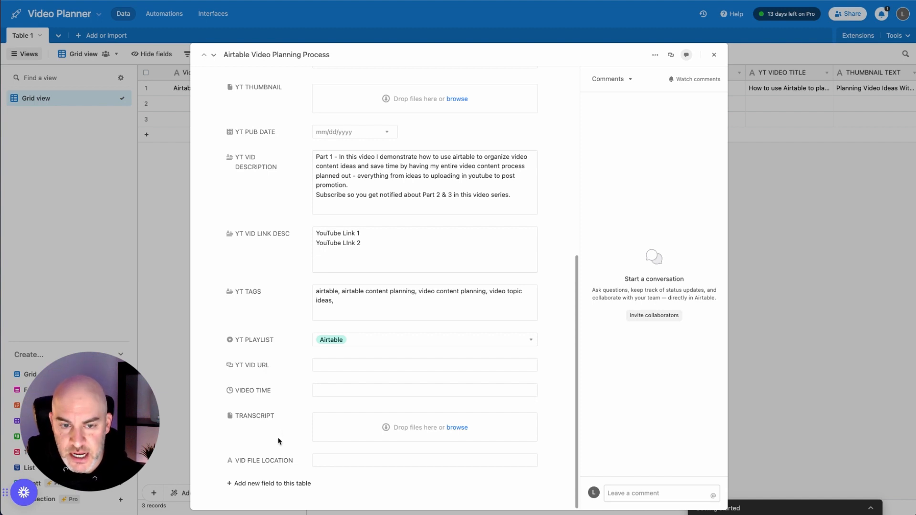
pyautogui.click(231, 484)
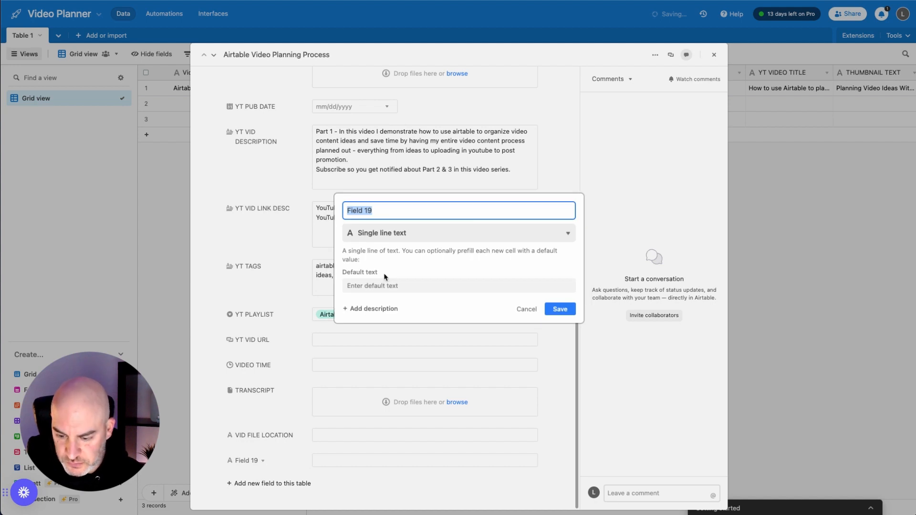
pyautogui.write('YouTube')
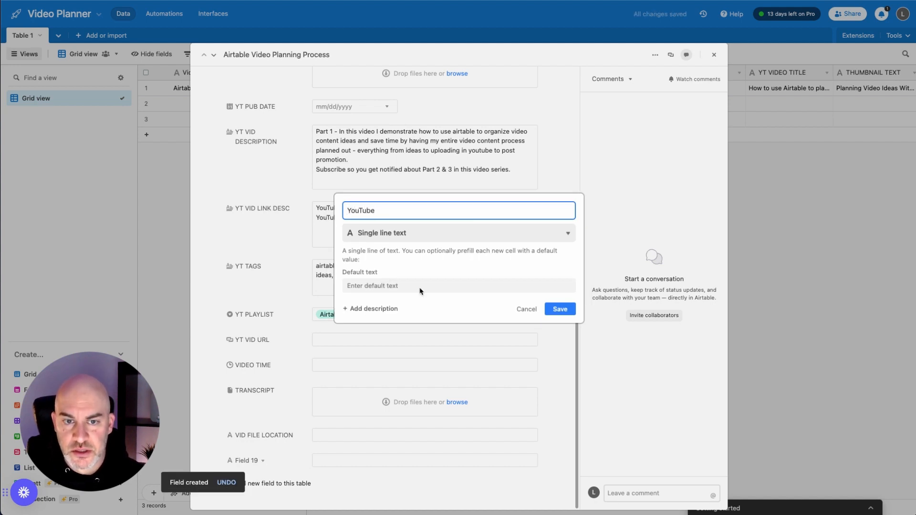
pyautogui.click(428, 234)
pyautogui.click(428, 215)
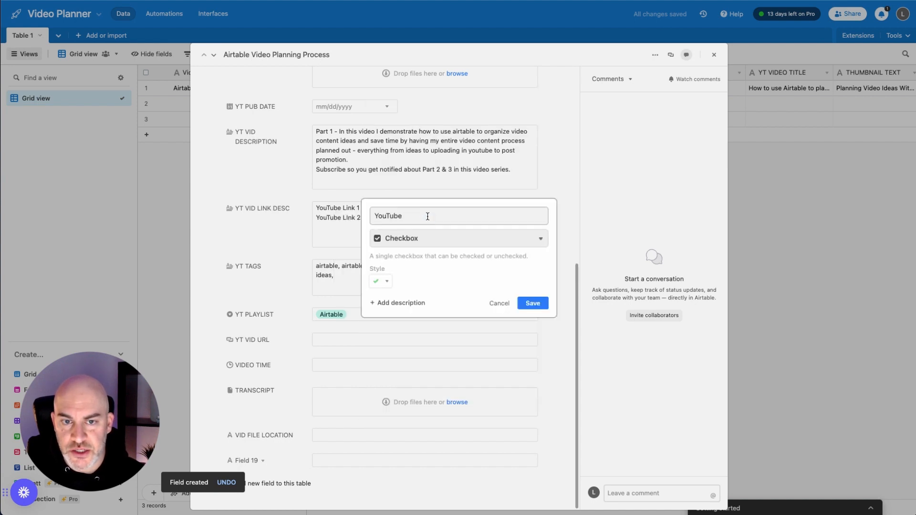
pyautogui.click(533, 304)
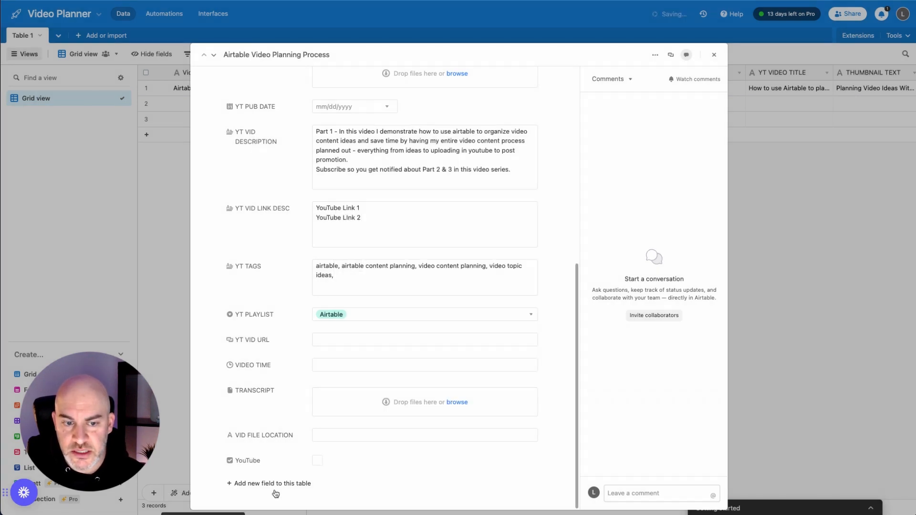
# Add a checkbox field named Facebook to the table.
pyautogui.click(276, 484)
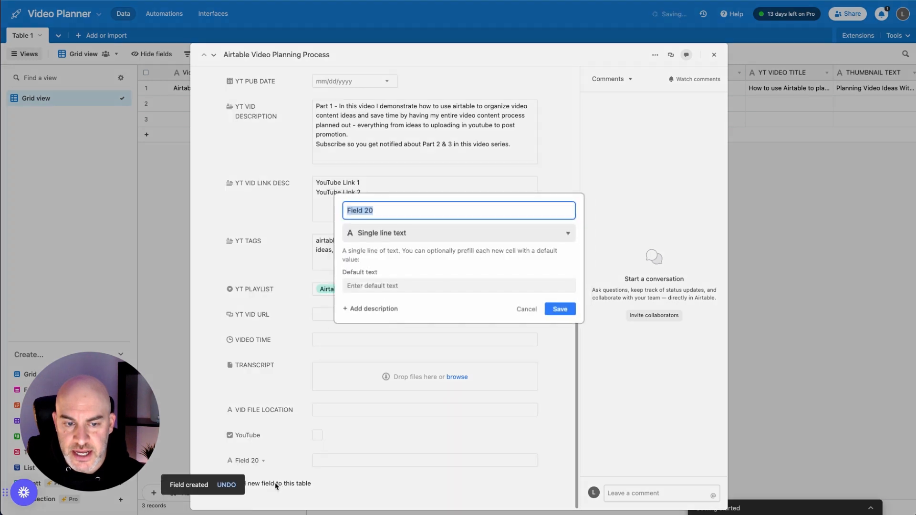
pyautogui.write('Facebook')
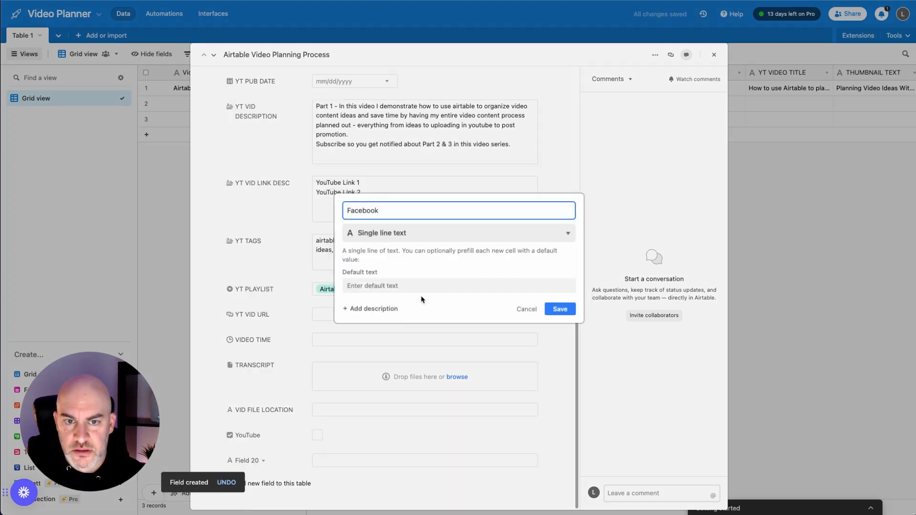
pyautogui.click(429, 233)
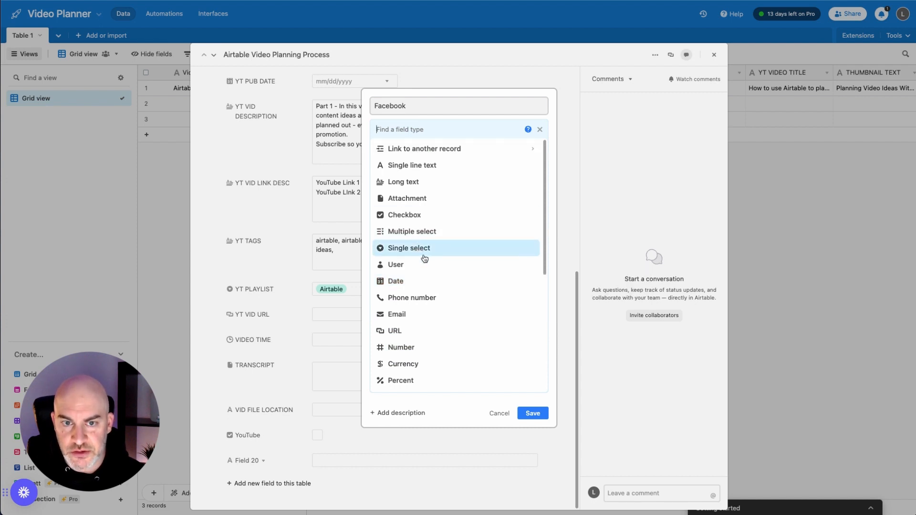
pyautogui.click(408, 215)
pyautogui.click(532, 416)
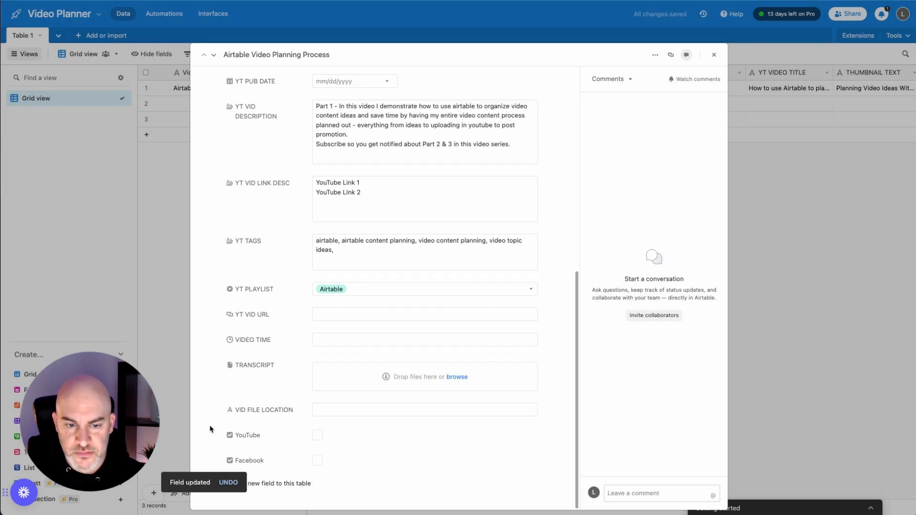
# Add a checkbox field named LinkedIn to the table.
pyautogui.click(302, 483)
pyautogui.write('LinkedIn')
pyautogui.click(445, 233)
pyautogui.click(405, 215)
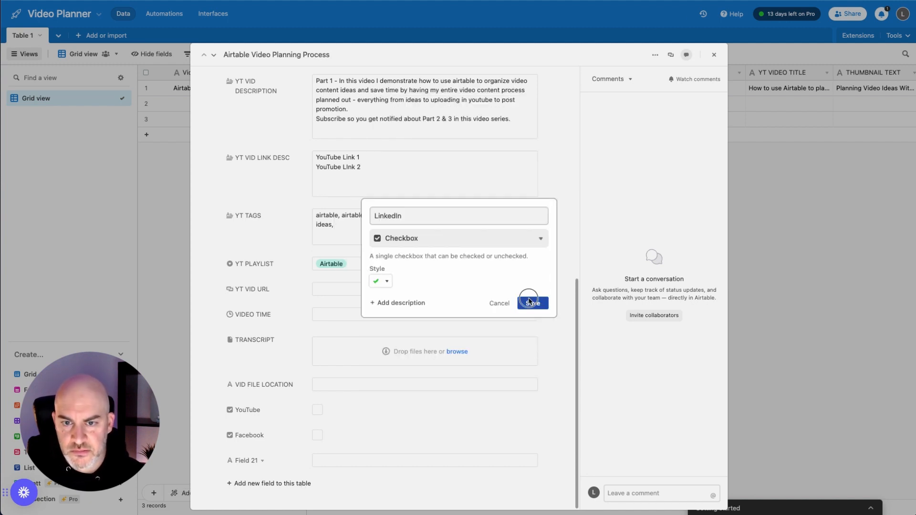
pyautogui.click(532, 302)
# Add a checkbox field named Instagram to the table.
pyautogui.click(289, 483)
pyautogui.write('Instagram')
pyautogui.click(432, 233)
pyautogui.click(405, 214)
pyautogui.click(560, 309)
# Add a checkbox field named TikTok to the table.
pyautogui.click(291, 484)
pyautogui.write('TikTok')
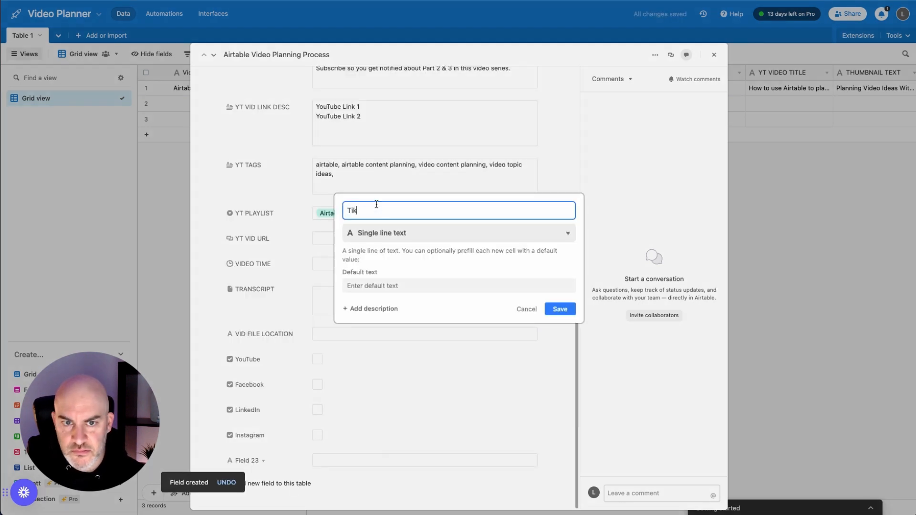
pyautogui.click(431, 233)
pyautogui.click(404, 215)
pyautogui.click(532, 302)
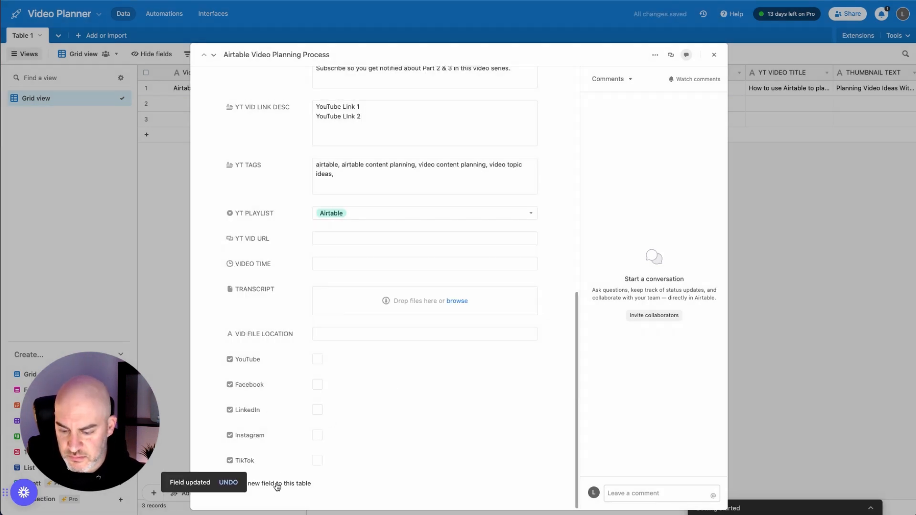
# Add a date field named Date Social Post to the table.
pyautogui.click(277, 484)
pyautogui.write('Date Social Post')
pyautogui.click(419, 233)
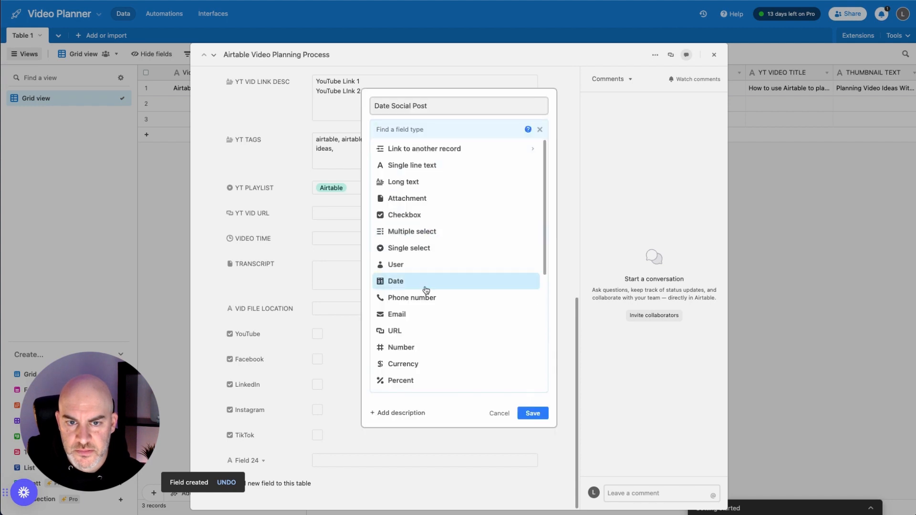
pyautogui.click(404, 280)
pyautogui.click(540, 314)
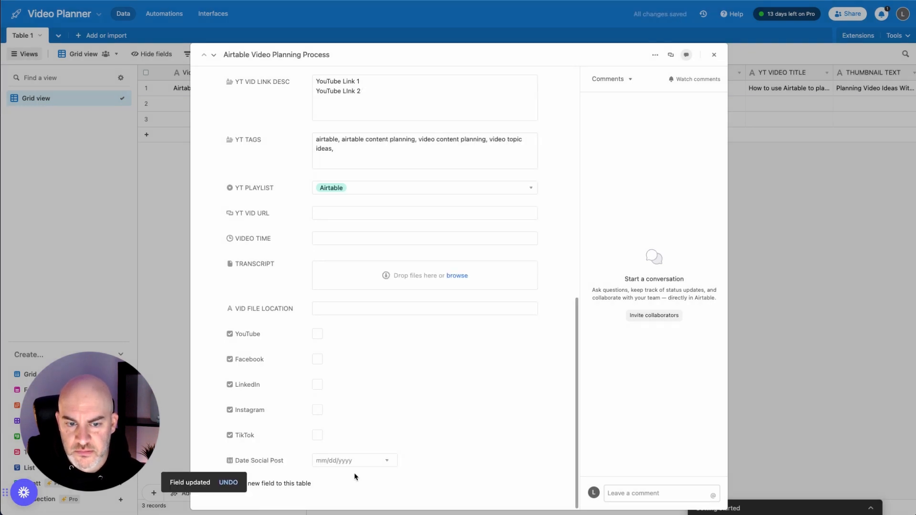
# Add a checkbox field named Website to the table.
pyautogui.click(295, 489)
pyautogui.write('Website')
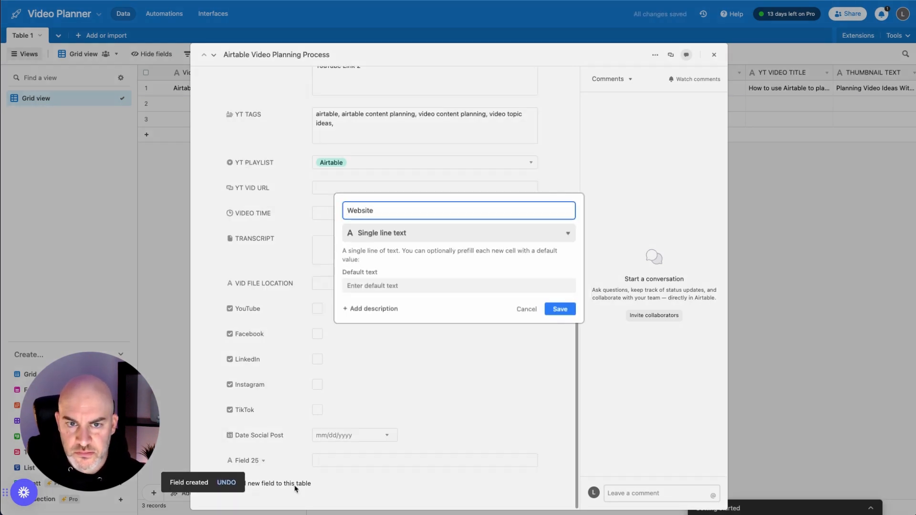
pyautogui.click(403, 232)
pyautogui.click(404, 215)
pyautogui.click(533, 303)
# Add a single line text field named Blog Title to the table.
pyautogui.click(279, 483)
pyautogui.write('Blog Title')
pyautogui.press('Return')
# Add a date field named Blog Pub Date to the table.
pyautogui.click(280, 484)
pyautogui.write('B')
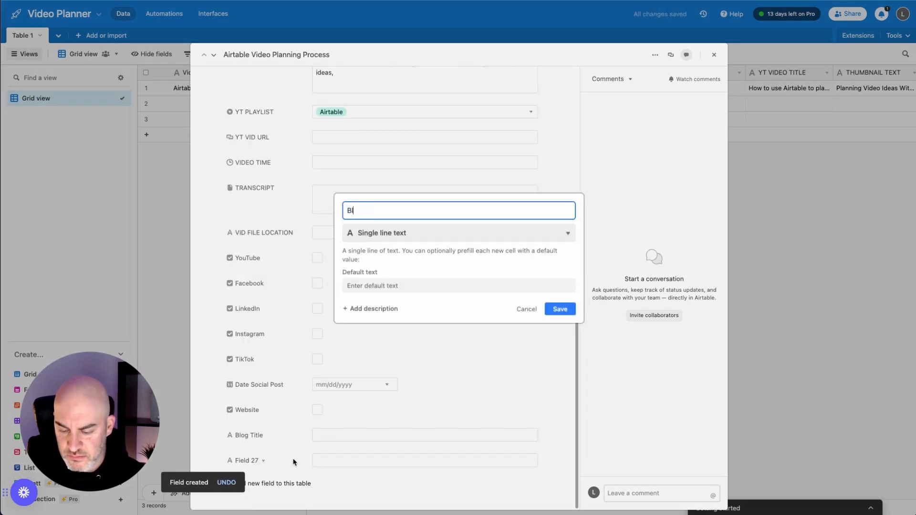
pyautogui.click(458, 233)
pyautogui.click(456, 283)
pyautogui.press('Return')
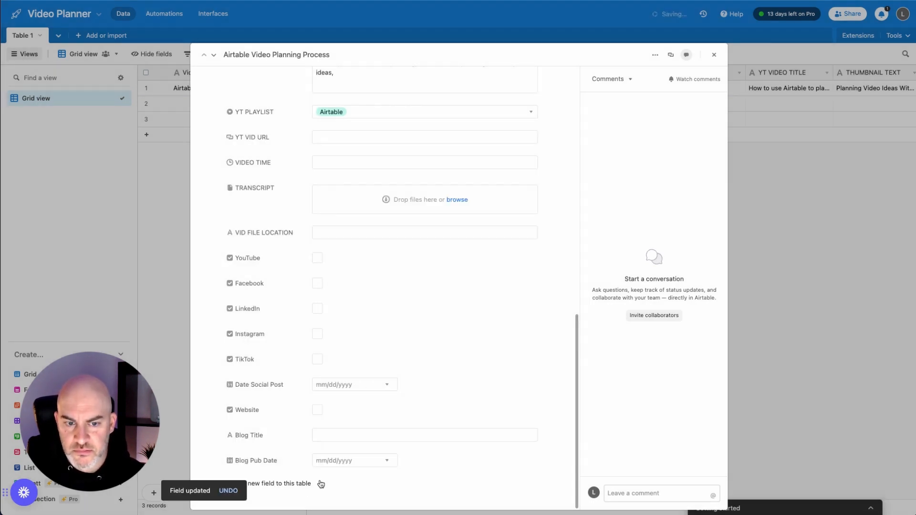
# Add a long text field named Blog Summary Text to the table.
pyautogui.click(321, 483)
pyautogui.write('Blog Summary Text')
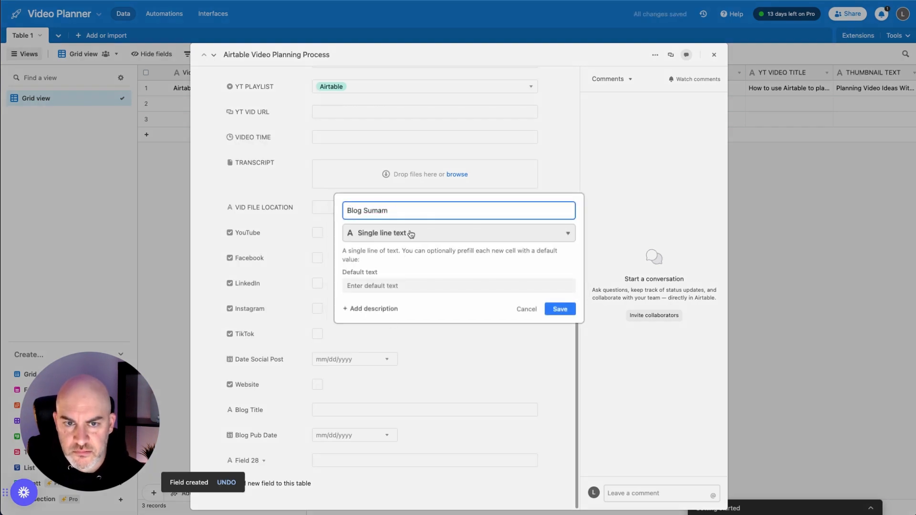
pyautogui.click(411, 234)
pyautogui.click(429, 182)
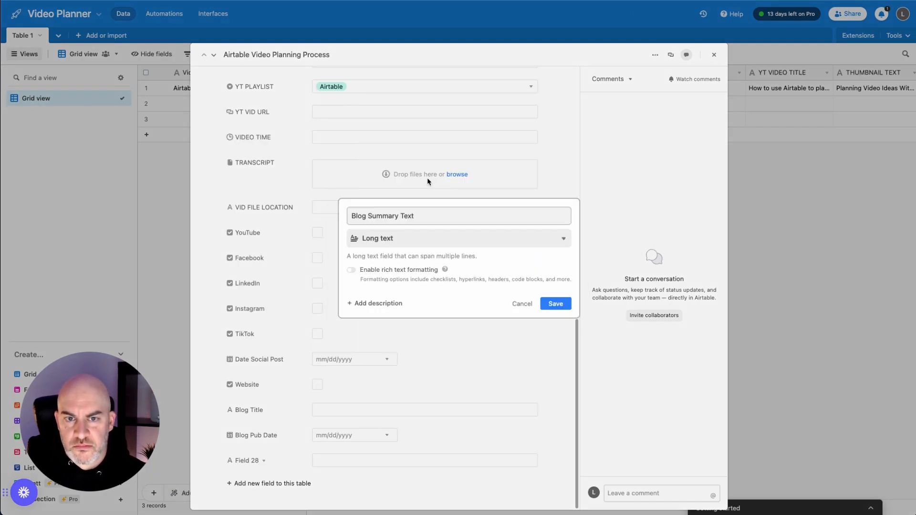
pyautogui.press('Return')
# Add a Blog Thumb field to the table and return to the grid.
pyautogui.click(274, 505)
pyautogui.write('Blog Thumb')
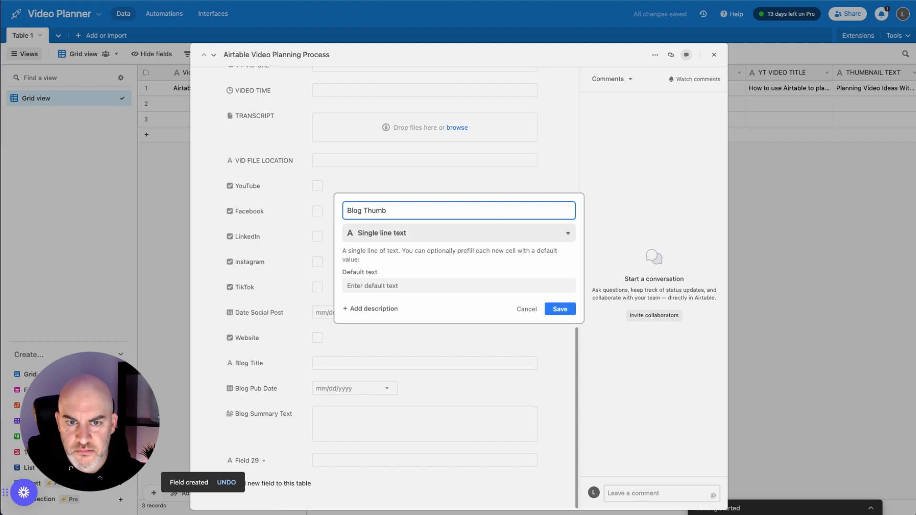
pyautogui.click(429, 233)
pyautogui.scroll(-5, 427, 299)
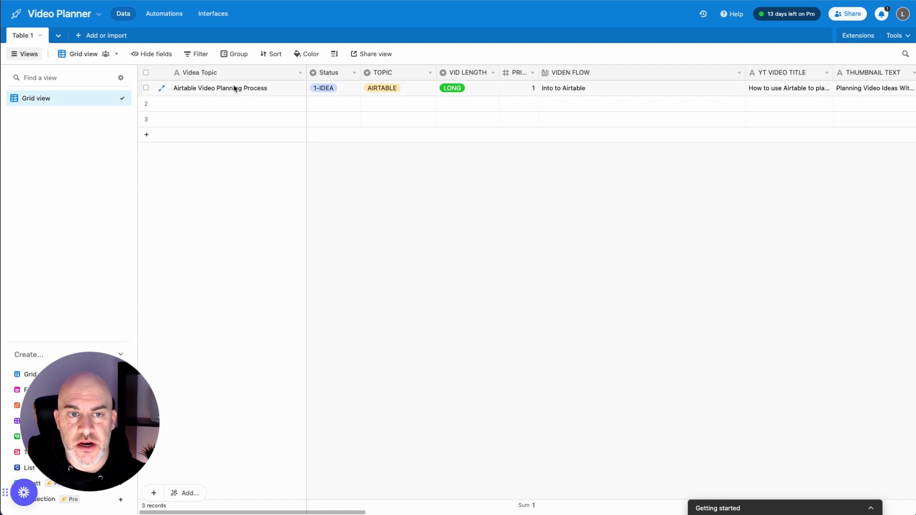
# Review the Status options of the Airtable Video Planning Process record and look through the grid's columns as far as TikTok.
pyautogui.click(352, 89)
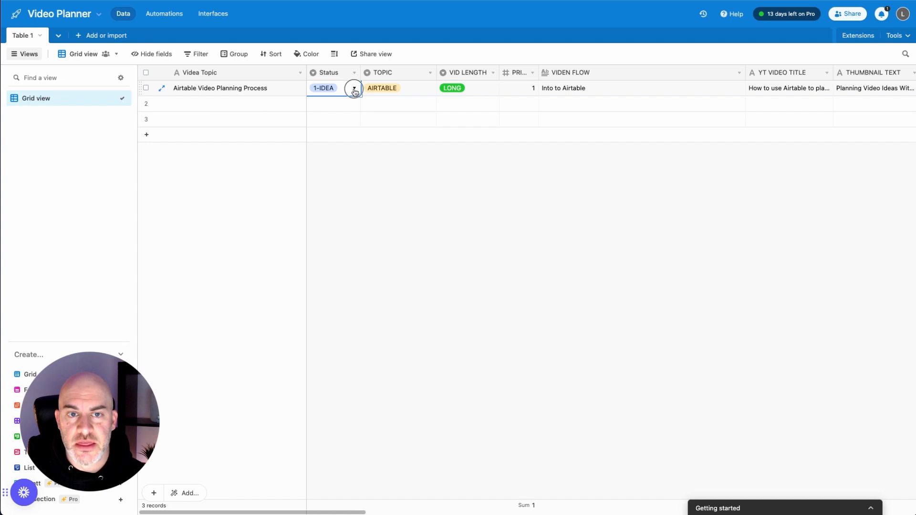
pyautogui.click(355, 90)
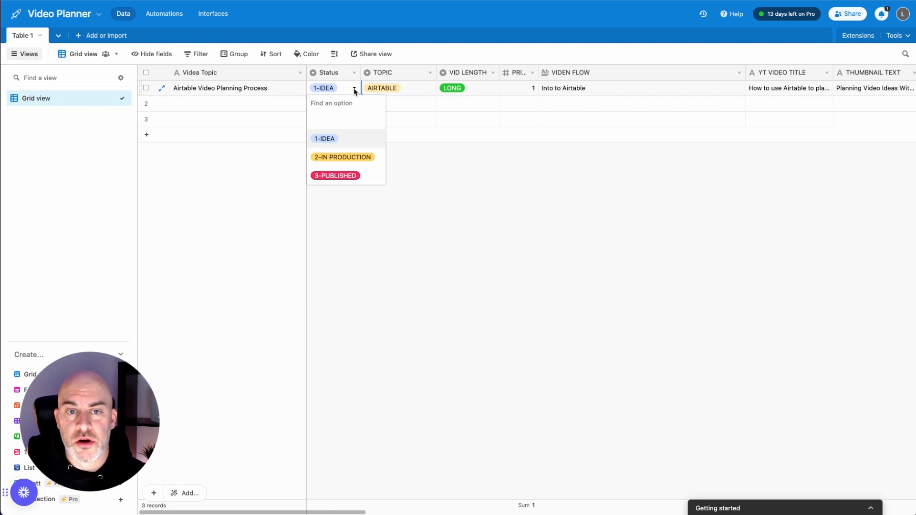
pyautogui.click(355, 90)
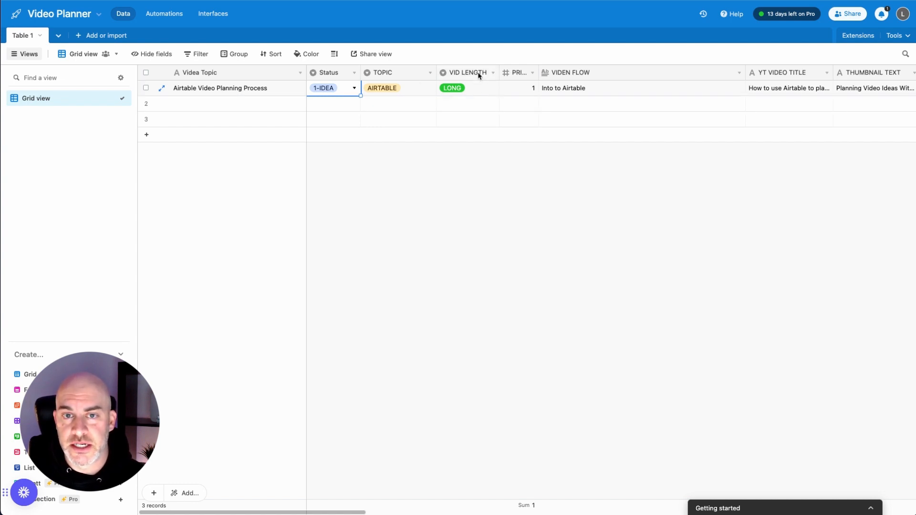
pyautogui.hscroll(5, 479, 75)
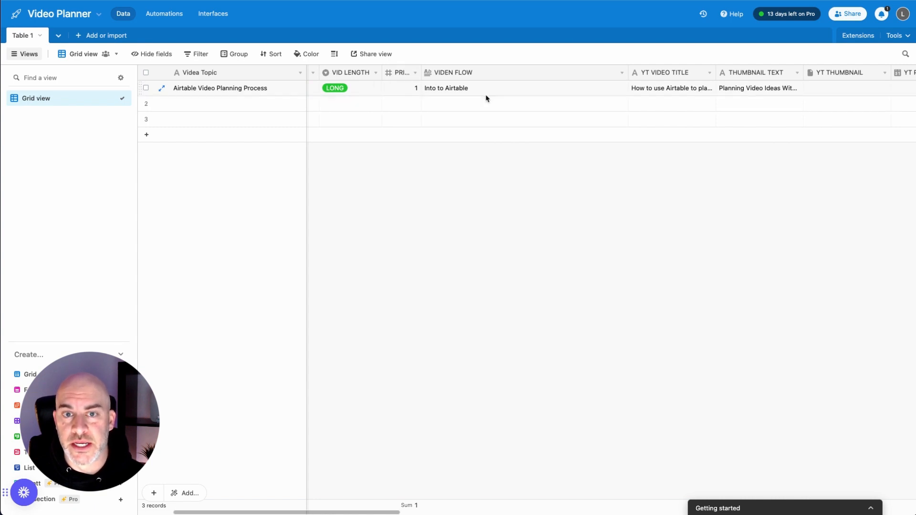
pyautogui.hscroll(3, 518, 91)
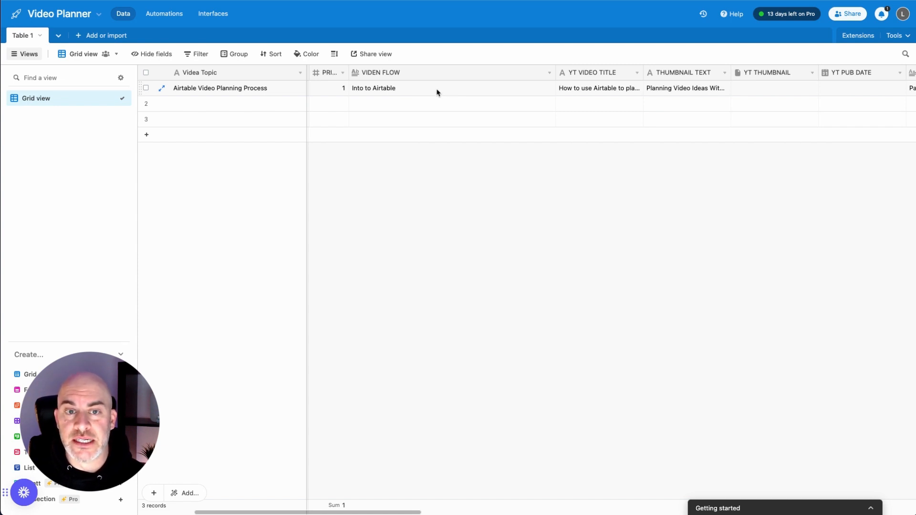
pyautogui.hscroll(5, 411, 92)
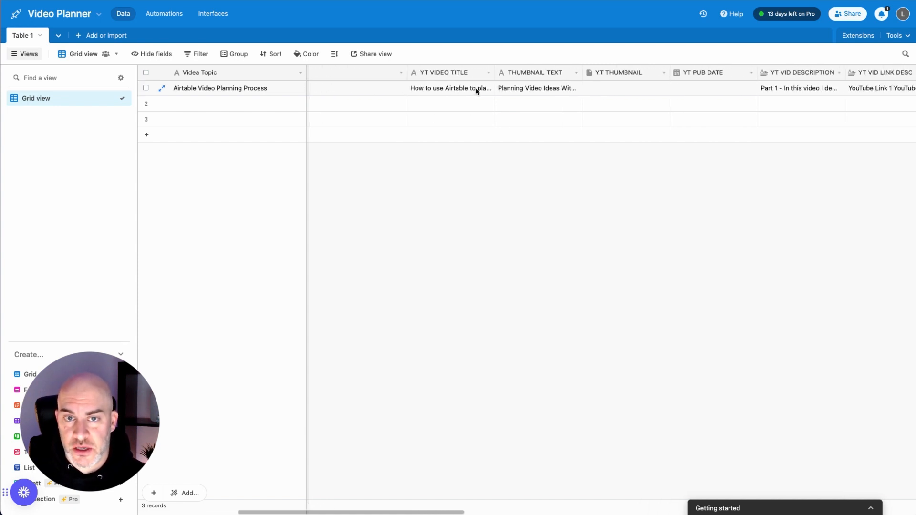
pyautogui.hscroll(2, 487, 91)
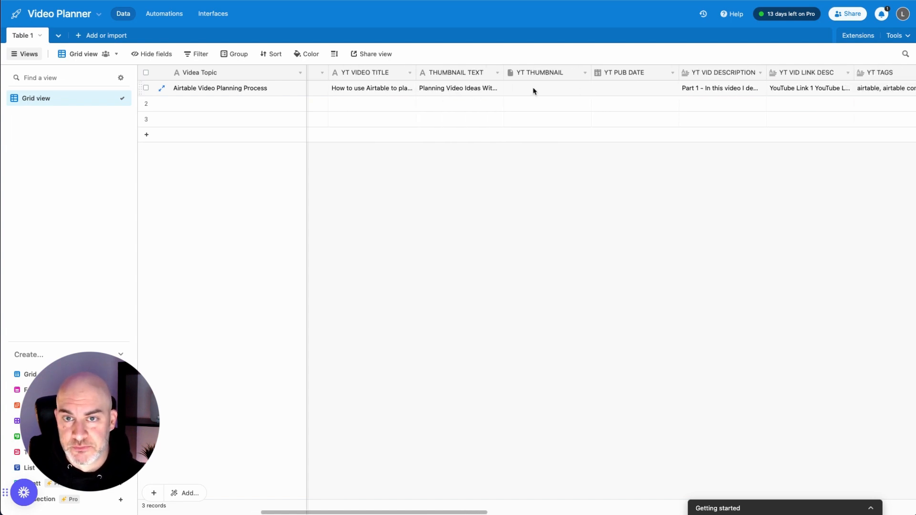
pyautogui.hscroll(5, 547, 91)
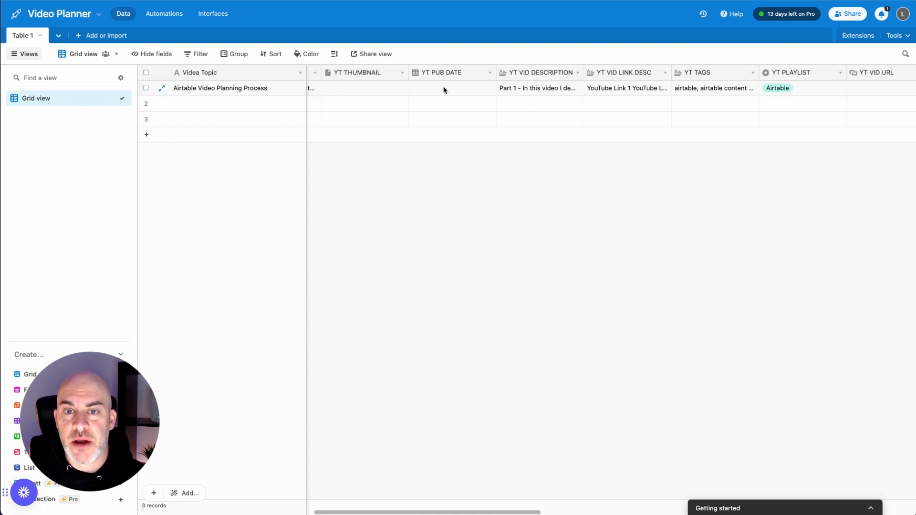
pyautogui.hscroll(4, 454, 94)
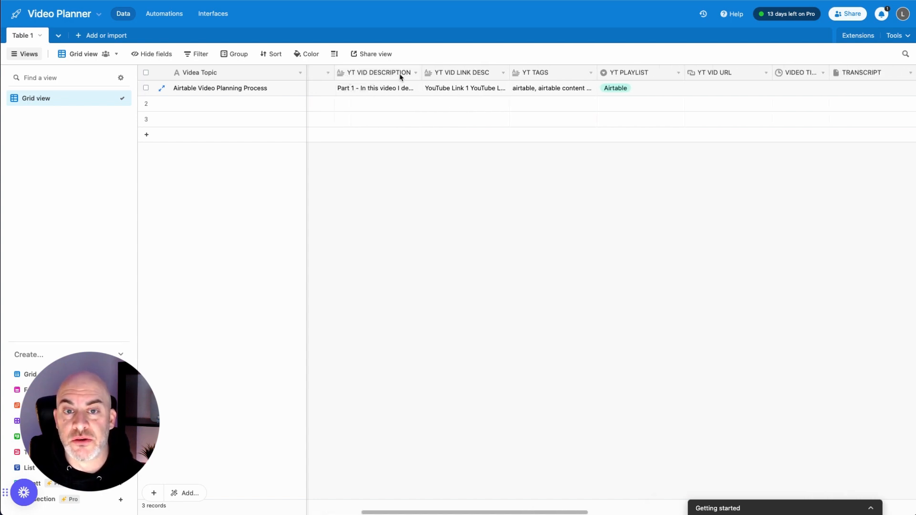
pyautogui.hscroll(3, 459, 76)
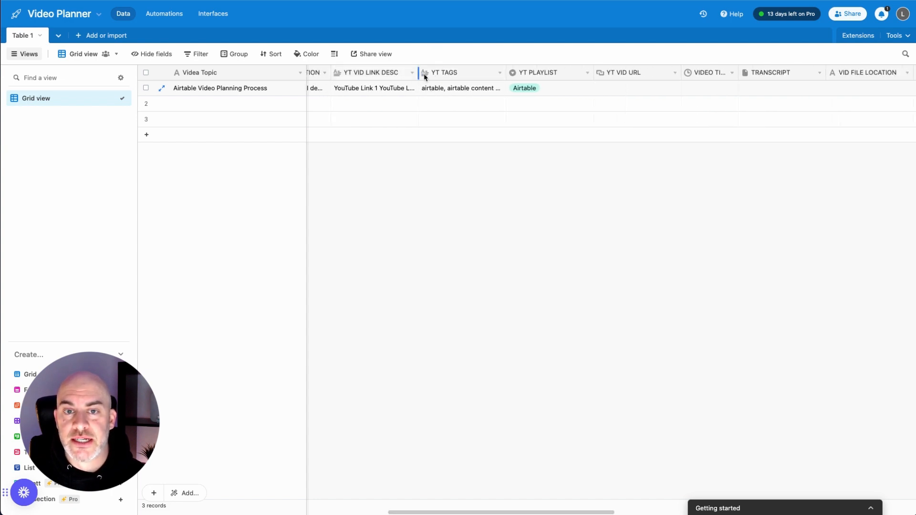
pyautogui.hscroll(5, 463, 91)
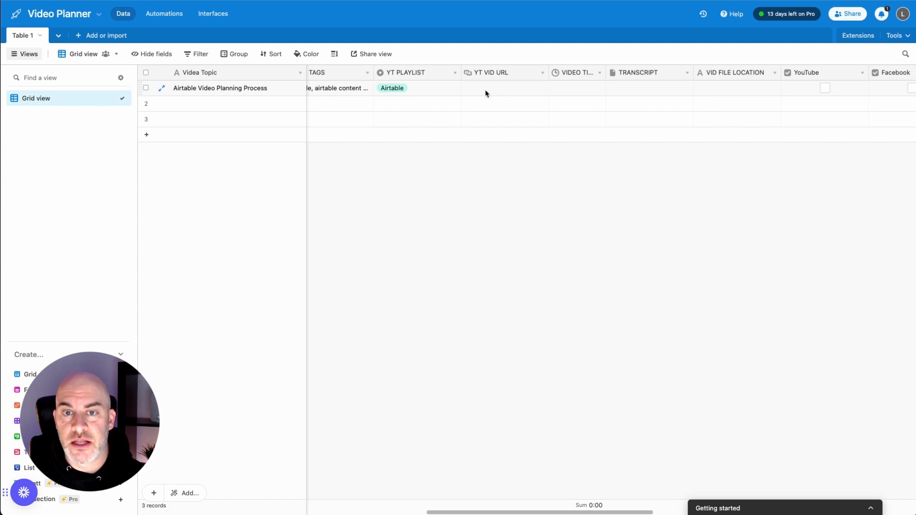
pyautogui.hscroll(3, 486, 93)
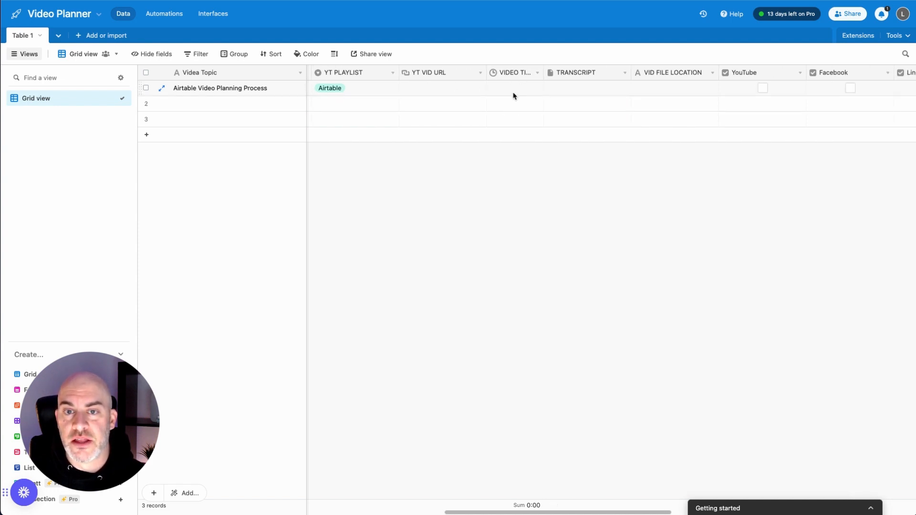
pyautogui.hscroll(8, 513, 91)
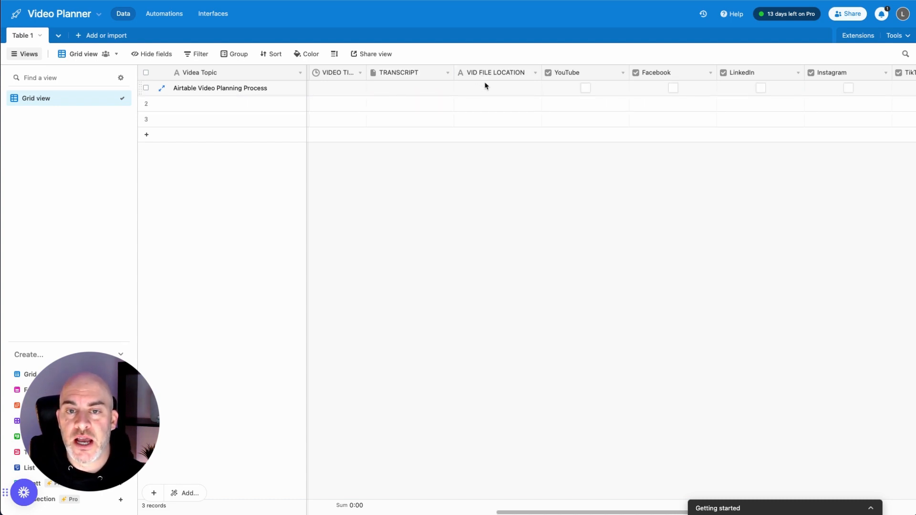
pyautogui.hscroll(5, 486, 87)
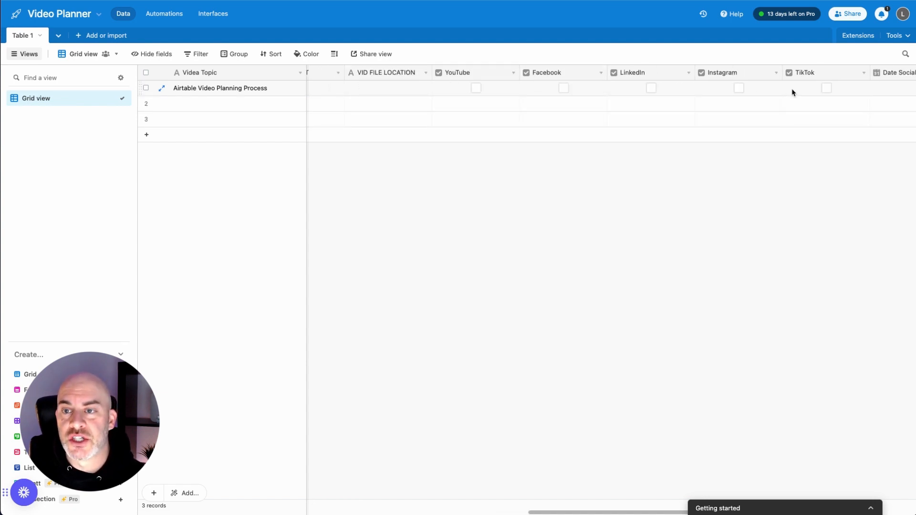
# Look through the social posting and blog columns, and widen the Blog Summary Text column.
pyautogui.hscroll(4, 793, 92)
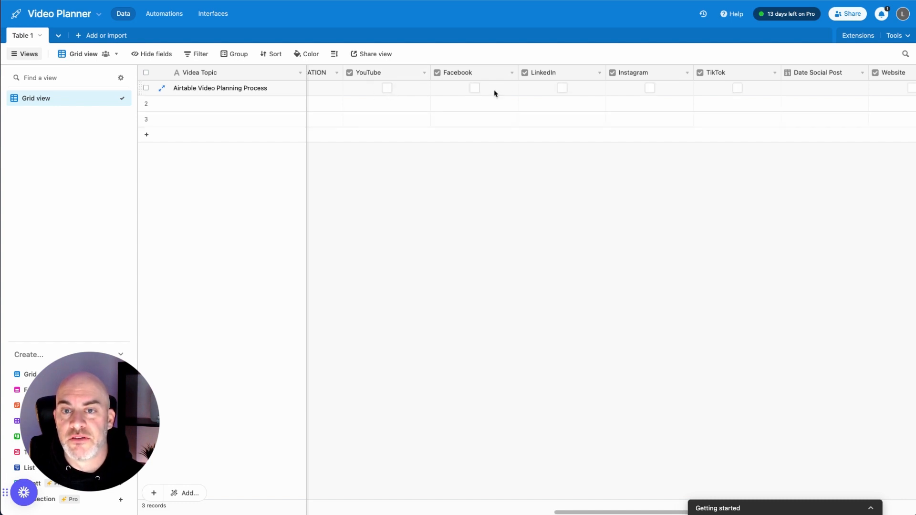
pyautogui.hscroll(5, 558, 91)
pyautogui.hscroll(6, 540, 99)
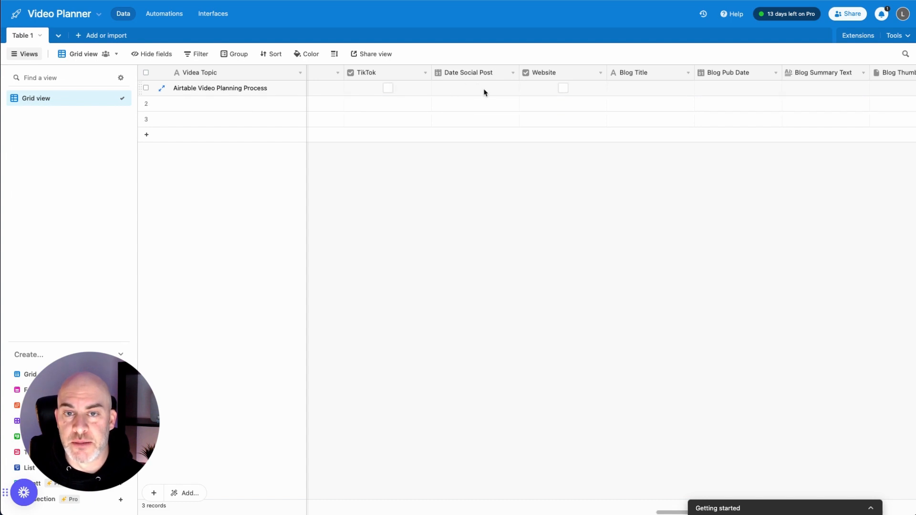
pyautogui.hscroll(3, 497, 88)
pyautogui.hscroll(1, 496, 88)
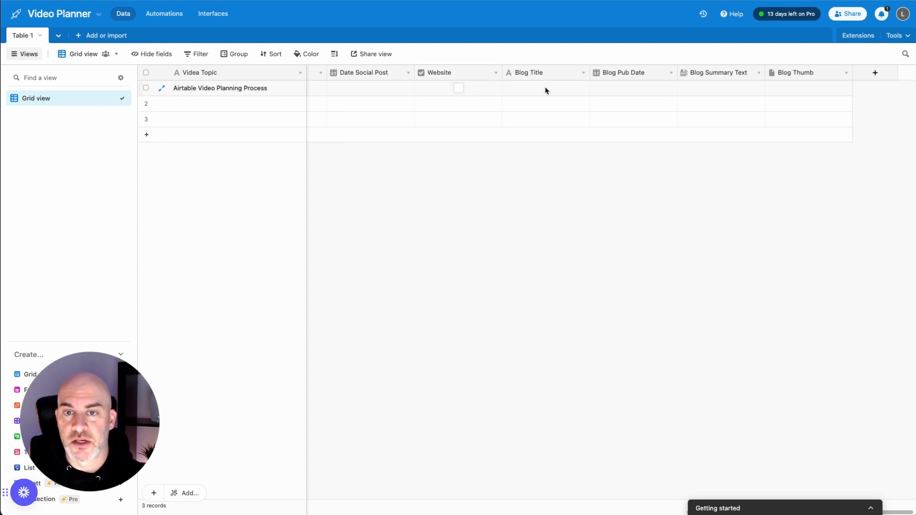
pyautogui.hscroll(1, 546, 90)
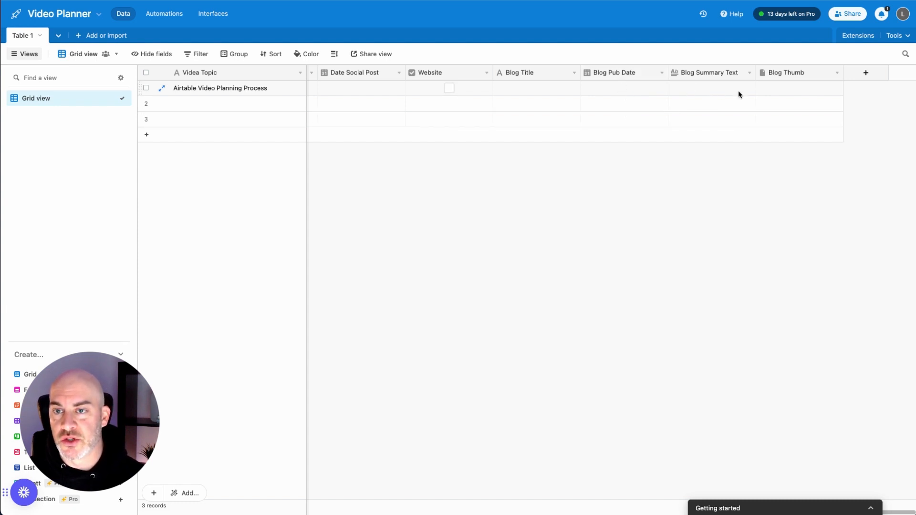
pyautogui.moveTo(754, 79); pyautogui.dragTo(814, 74)
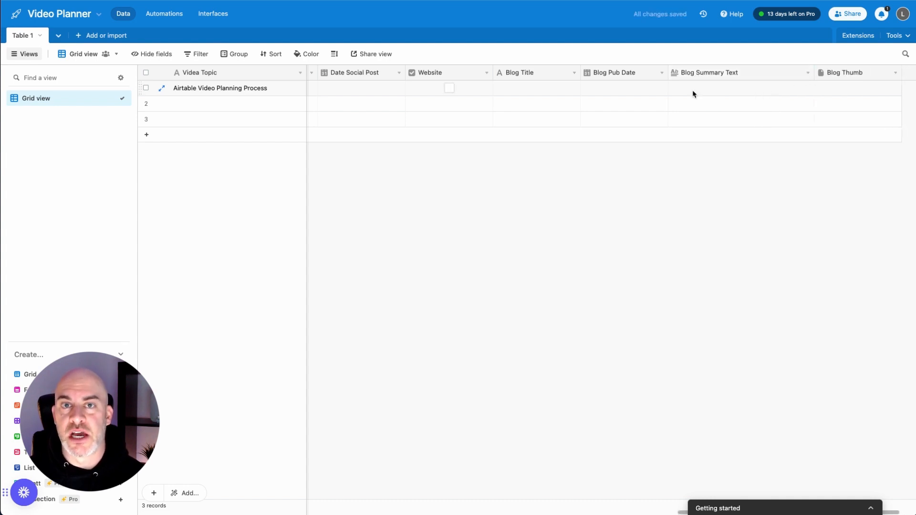
# Create a collaborative grid view named YouTube Planner for Table 1.
pyautogui.hscroll(3, 743, 87)
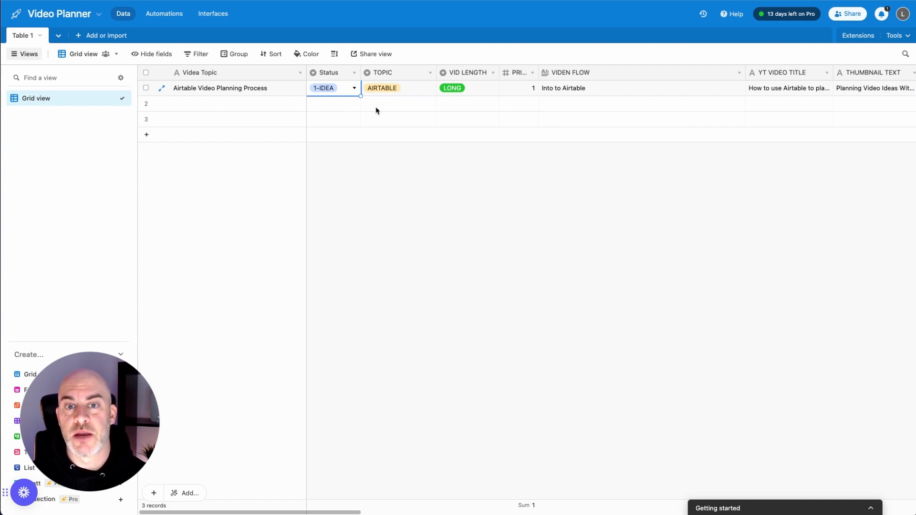
pyautogui.hscroll(5, 441, 110)
pyautogui.hscroll(6, 441, 111)
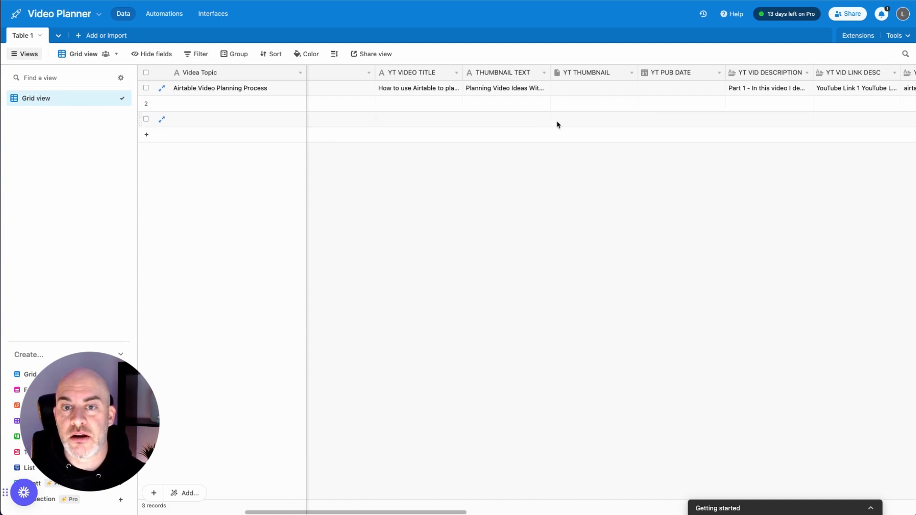
pyautogui.hscroll(6, 618, 106)
pyautogui.hscroll(15, 617, 106)
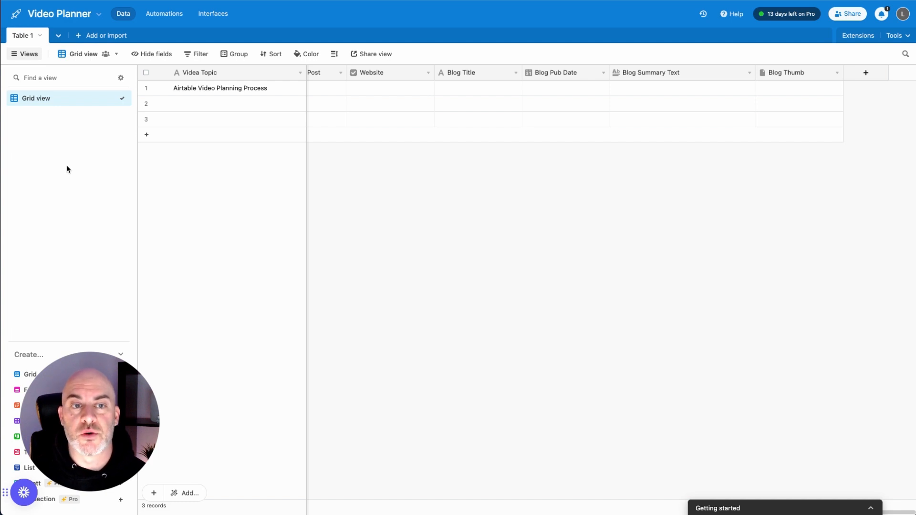
pyautogui.click(30, 374)
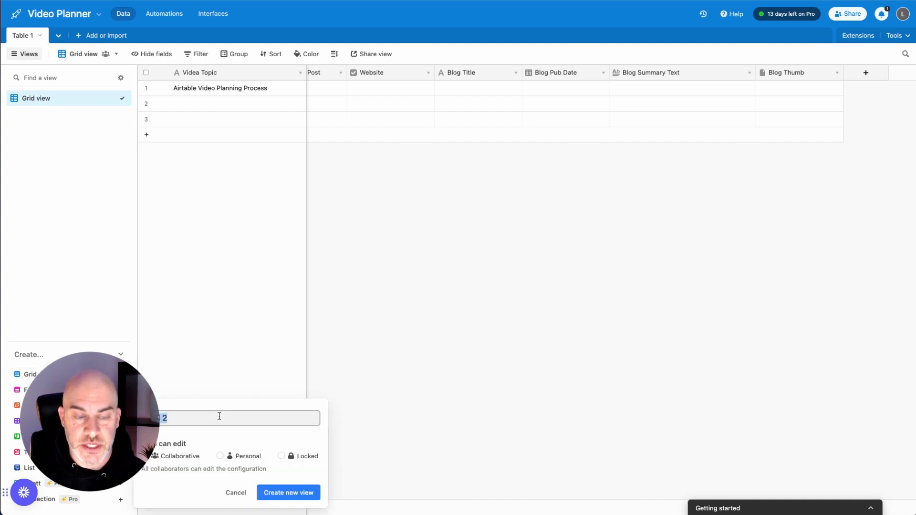
pyautogui.write('YouTube Planner')
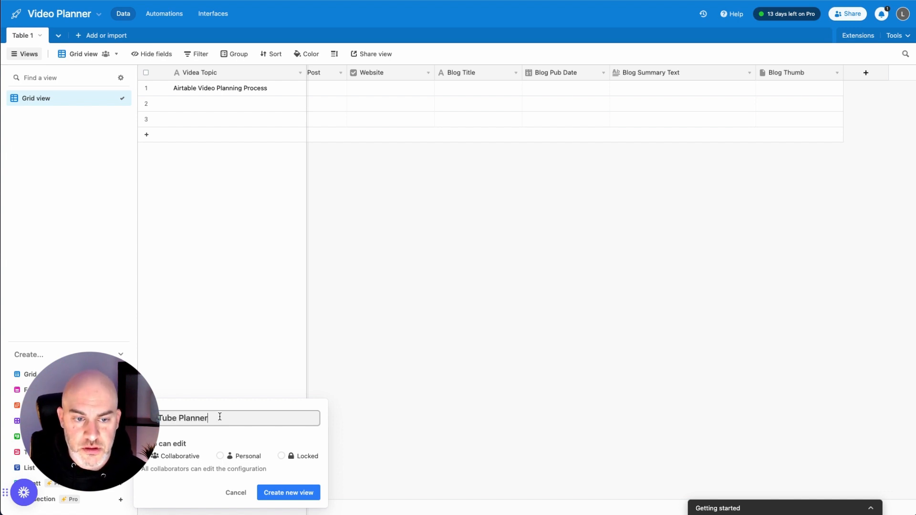
pyautogui.click(298, 492)
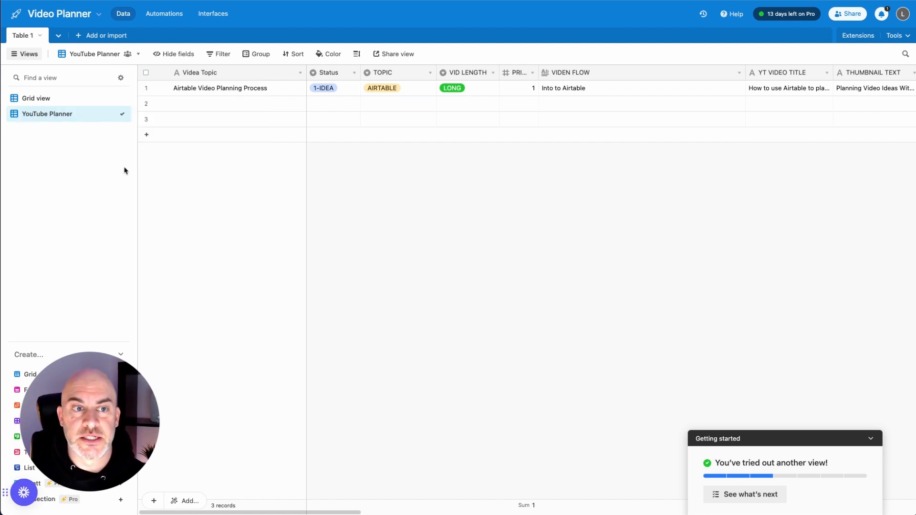
# Hide the Facebook, LinkedIn, Instagram, TikTok, Date Social Post, Website and all four Blog fields in the YouTube Planner view.
pyautogui.click(181, 54)
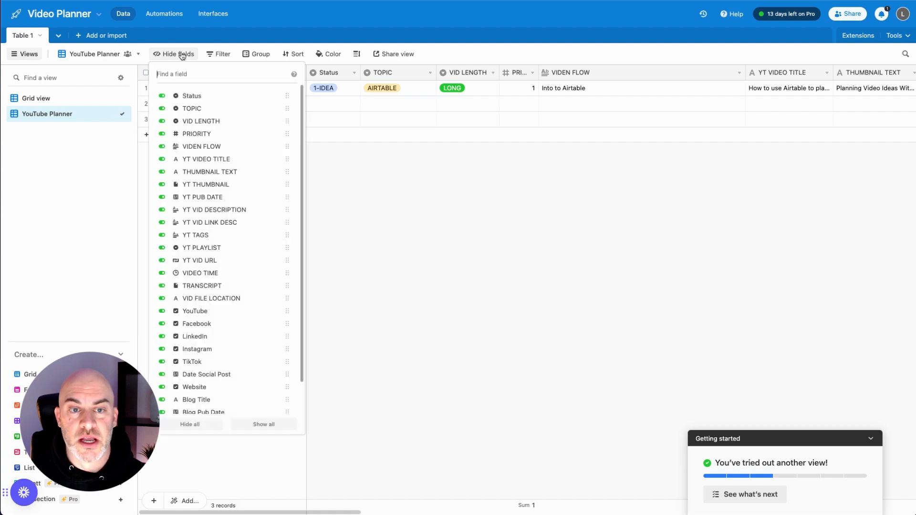
pyautogui.scroll(-2, 161, 413)
pyautogui.click(162, 404)
pyautogui.click(161, 391)
pyautogui.click(162, 379)
pyautogui.click(162, 366)
pyautogui.click(162, 354)
pyautogui.click(162, 341)
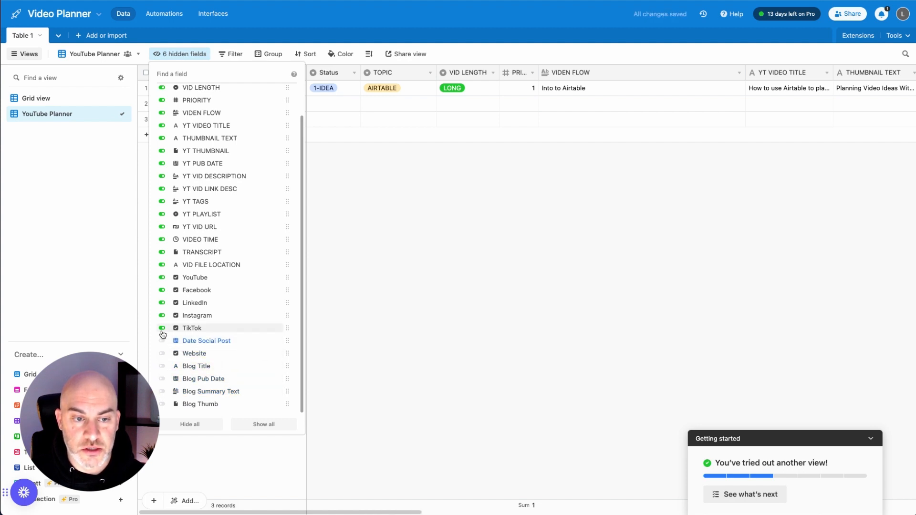
pyautogui.click(162, 328)
pyautogui.click(162, 315)
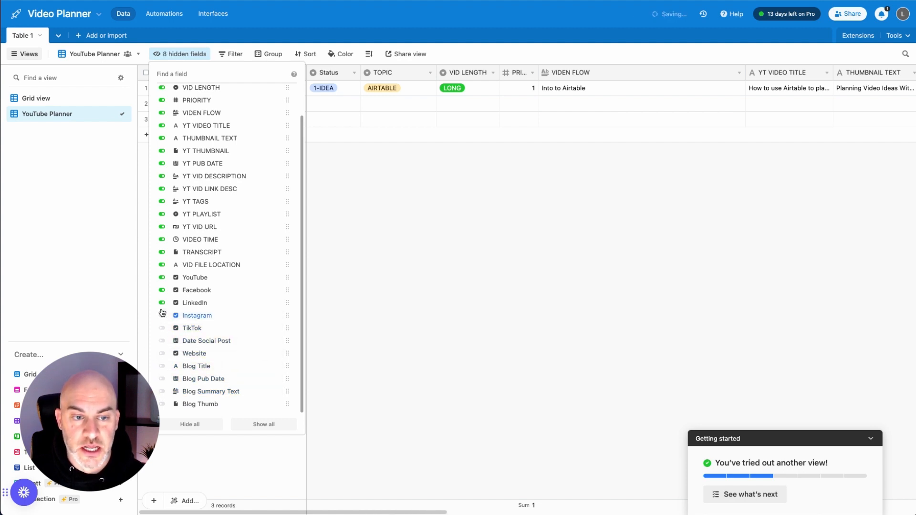
pyautogui.click(161, 303)
pyautogui.click(161, 290)
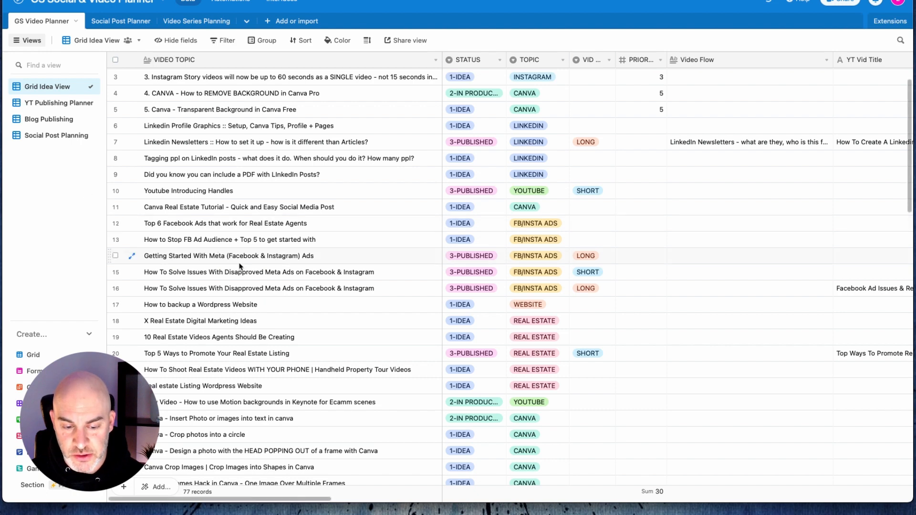
# Examine the video topics with their status and topic labels in the Grid Idea View of the GS Video Planner table.
pyautogui.scroll(-1, 329, 291)
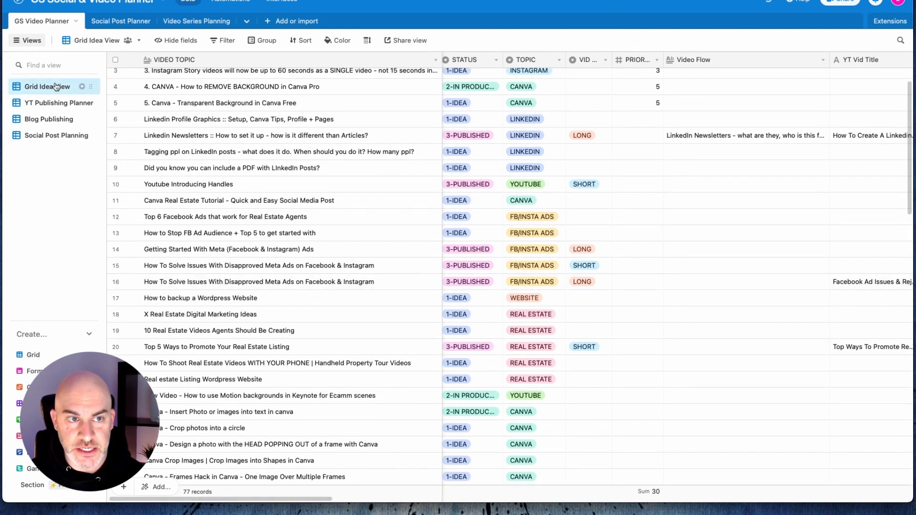
pyautogui.scroll(3, 260, 134)
pyautogui.hscroll(-1, 260, 133)
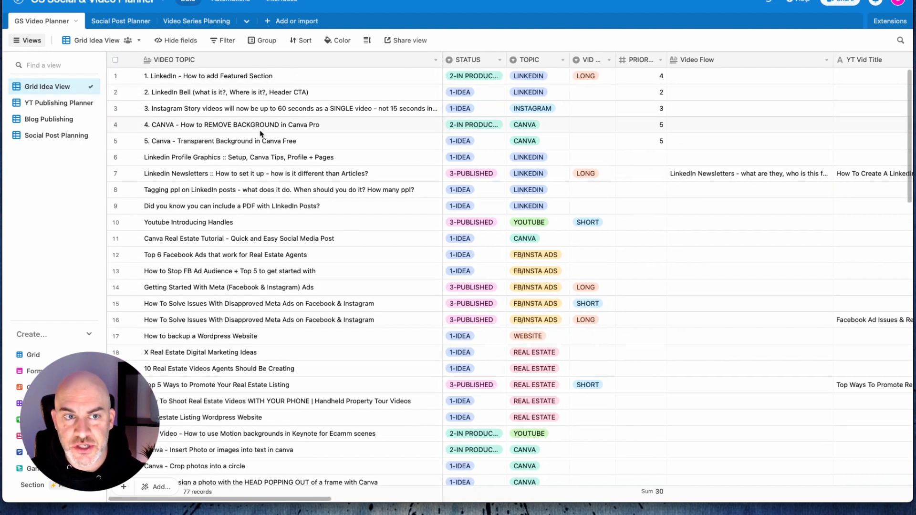
pyautogui.scroll(-10, 302, 274)
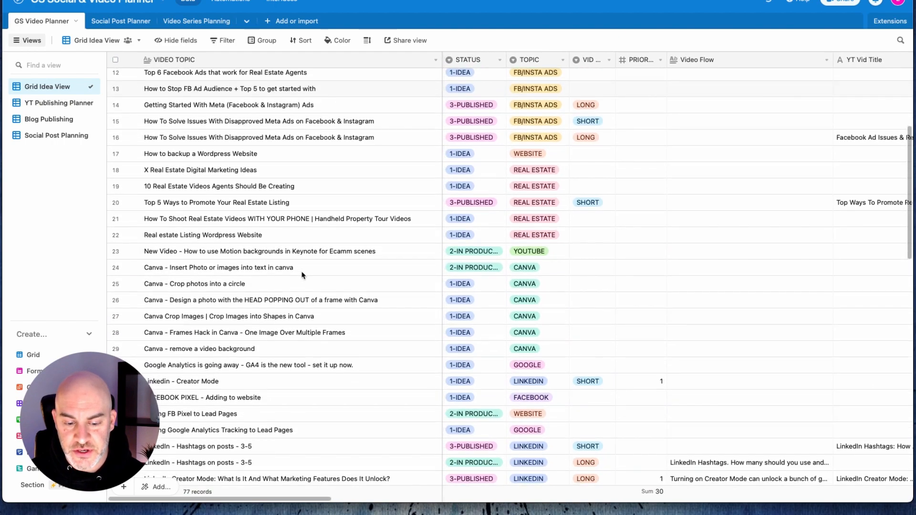
pyautogui.scroll(-20, 302, 275)
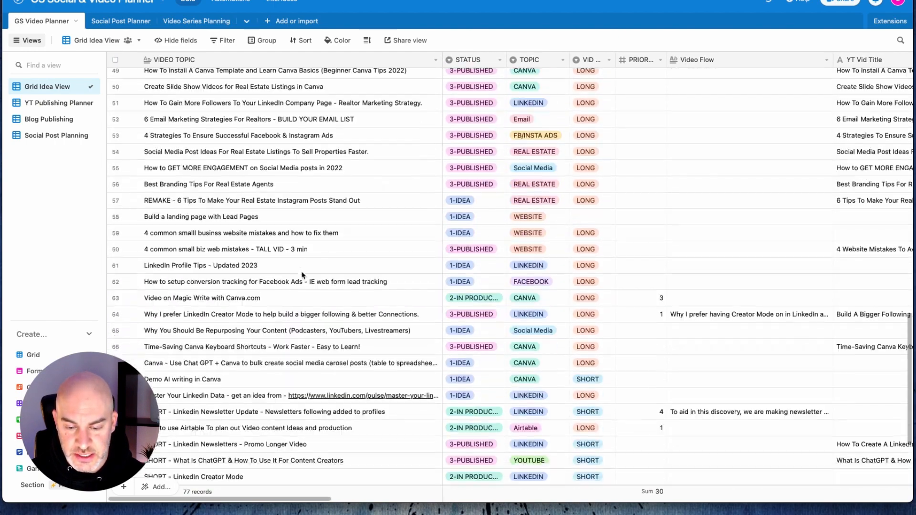
pyautogui.scroll(20, 302, 274)
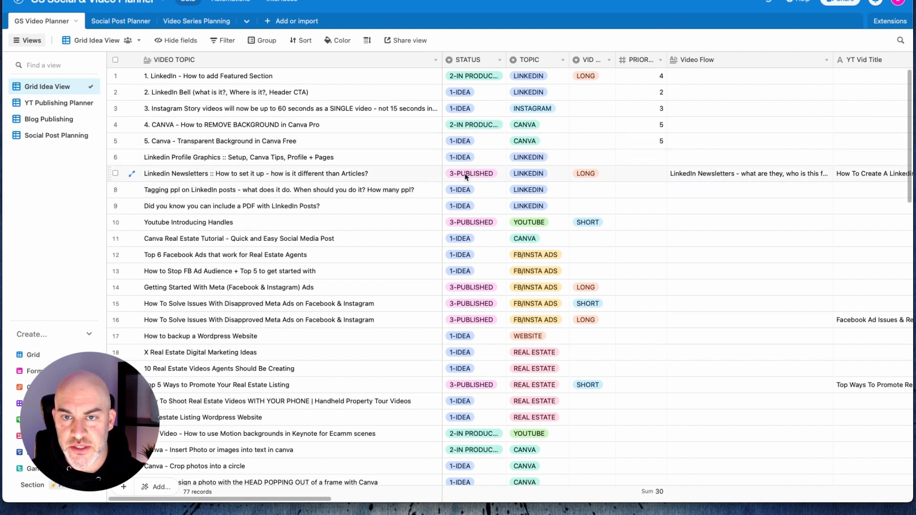
# Review the Grid Idea View's fields from video length and priority through the YouTube details and posting checkboxes to Blog Thumbnail.
pyautogui.hscroll(3, 528, 296)
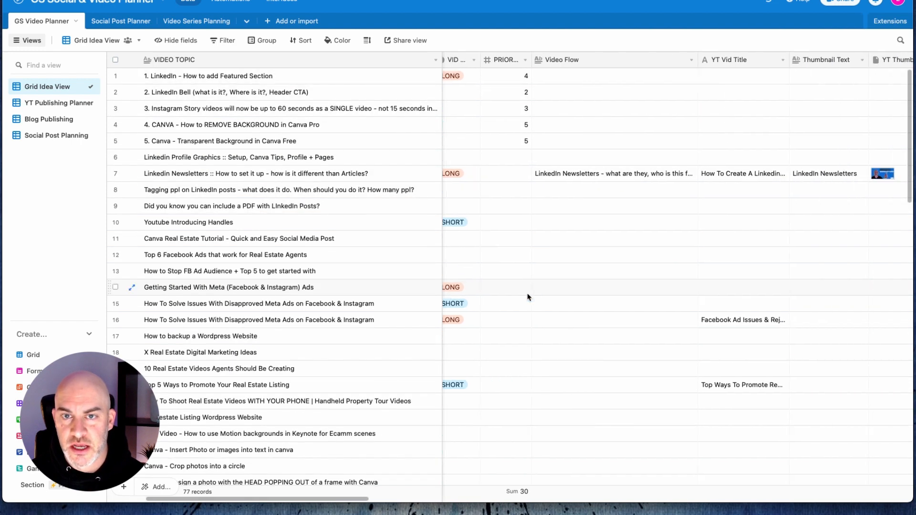
pyautogui.hscroll(-1, 506, 72)
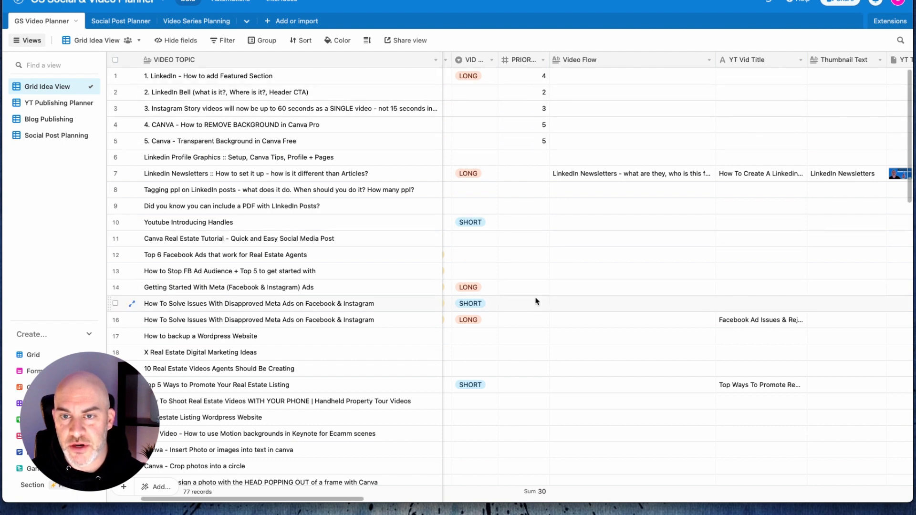
pyautogui.hscroll(1, 467, 145)
pyautogui.hscroll(-1, 468, 145)
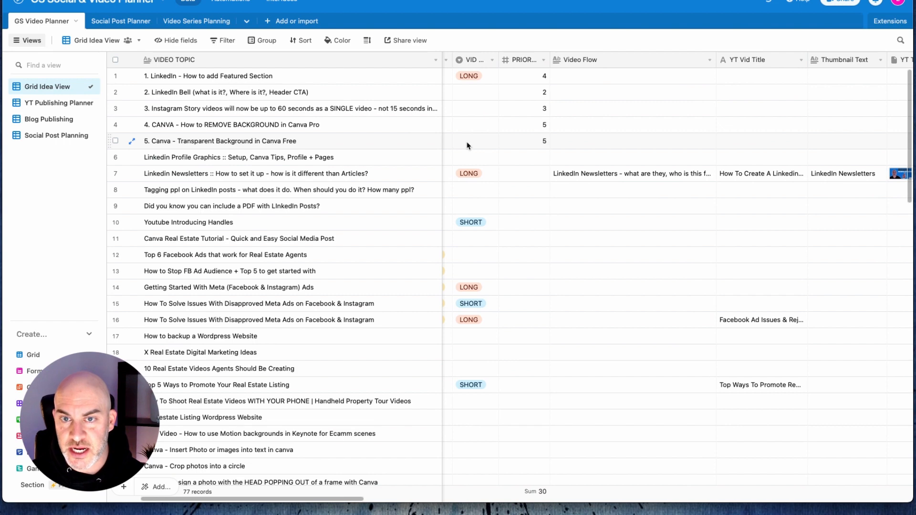
pyautogui.hscroll(5, 501, 158)
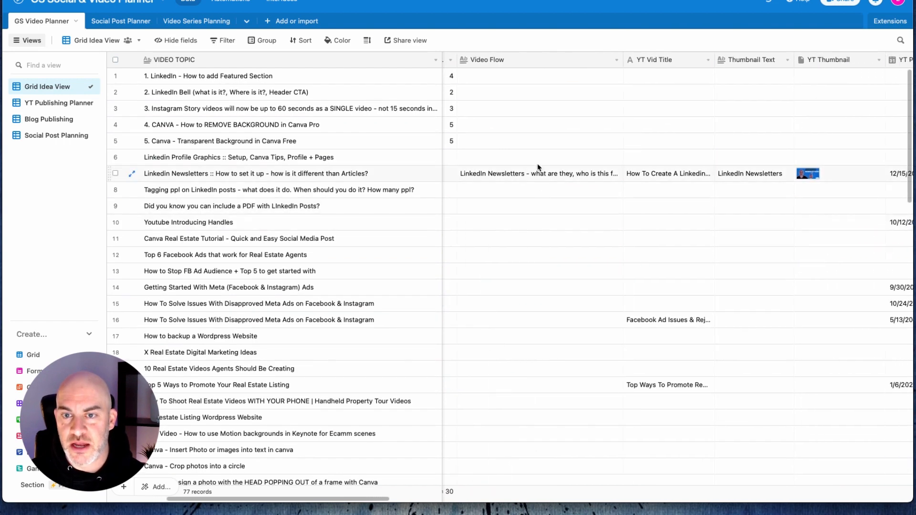
pyautogui.hscroll(10, 649, 304)
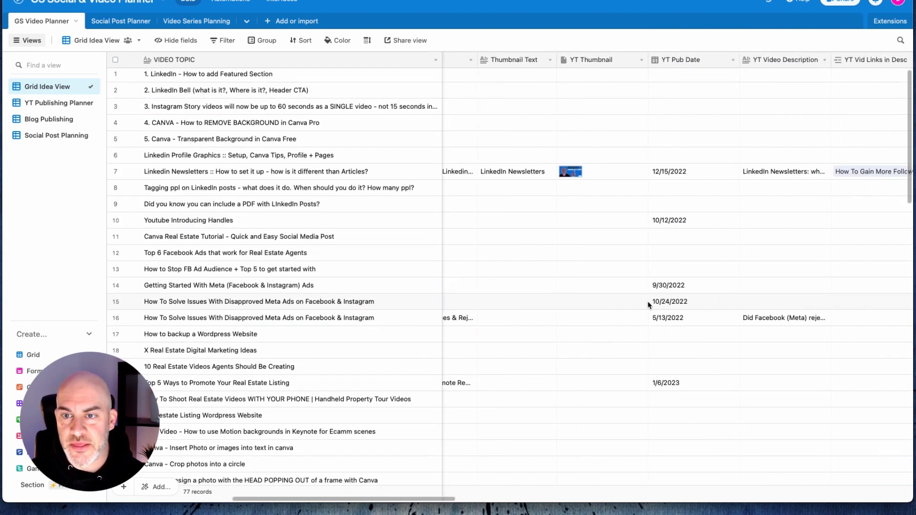
pyautogui.hscroll(14, 529, 158)
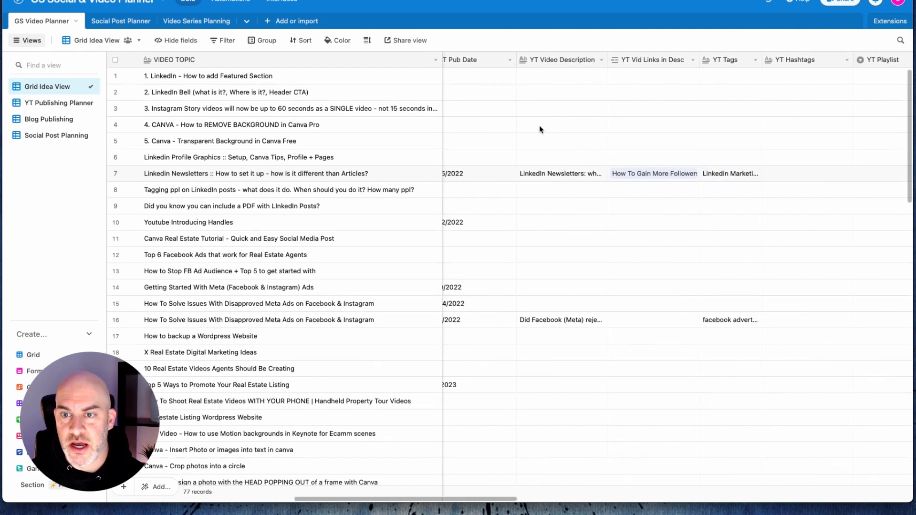
pyautogui.hscroll(20, 673, 257)
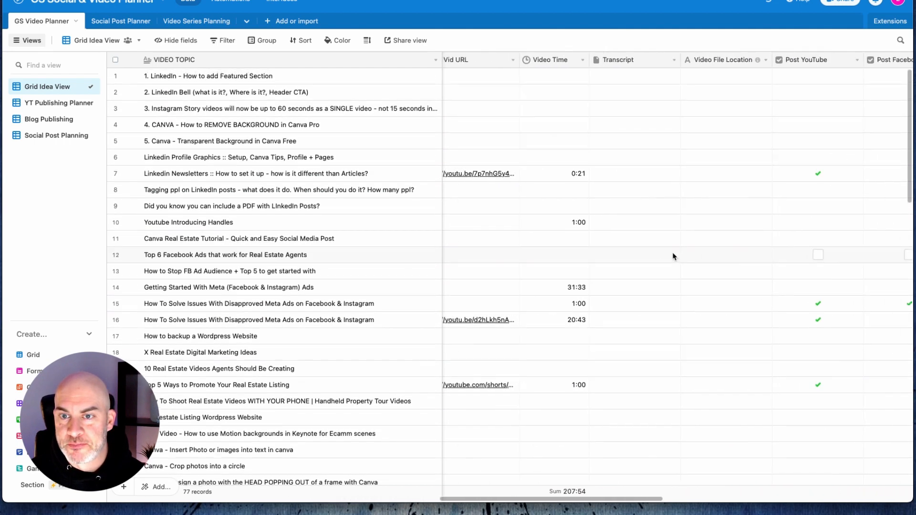
pyautogui.scroll(-1, 672, 257)
pyautogui.hscroll(10, 673, 256)
pyautogui.scroll(-5, 672, 257)
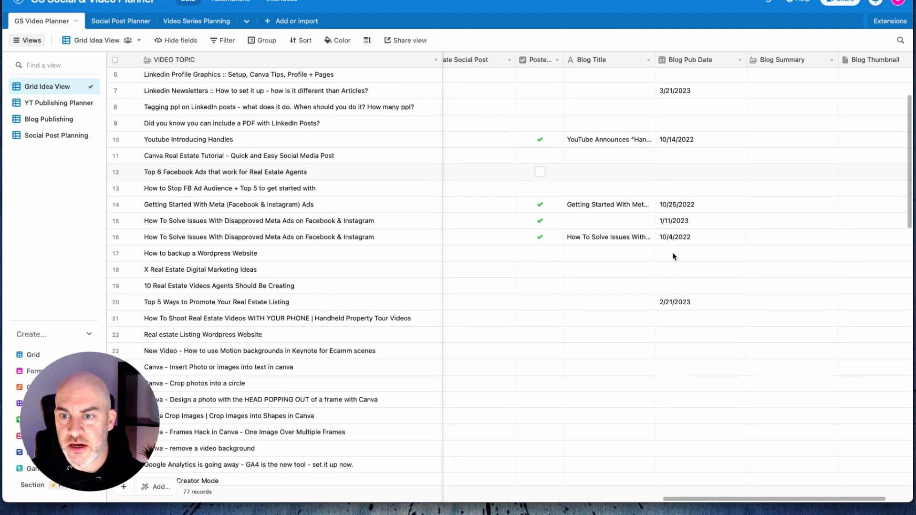
# Review the blog and social posting entries of the lower records, and return to the first record and the STATUS column.
pyautogui.scroll(3, 673, 256)
pyautogui.scroll(-15, 674, 257)
pyautogui.hscroll(-5, 674, 257)
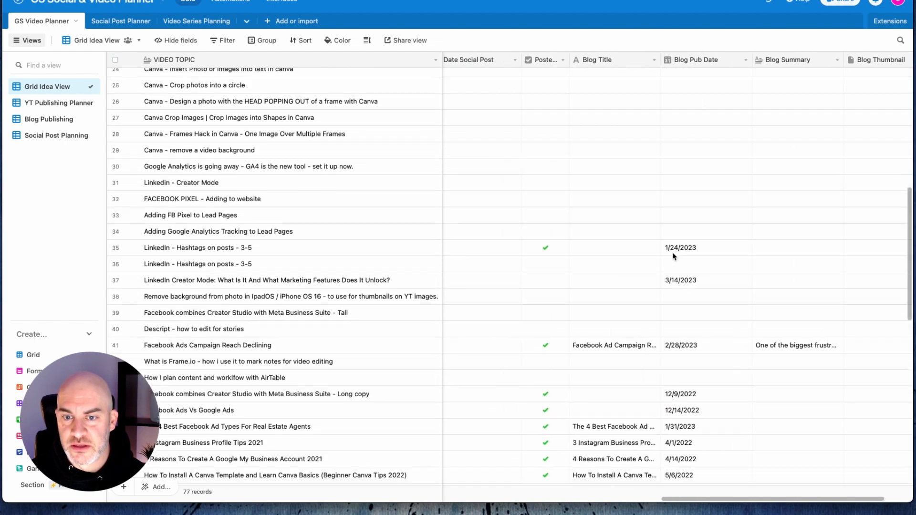
pyautogui.scroll(-7, 674, 260)
pyautogui.hscroll(-6, 674, 260)
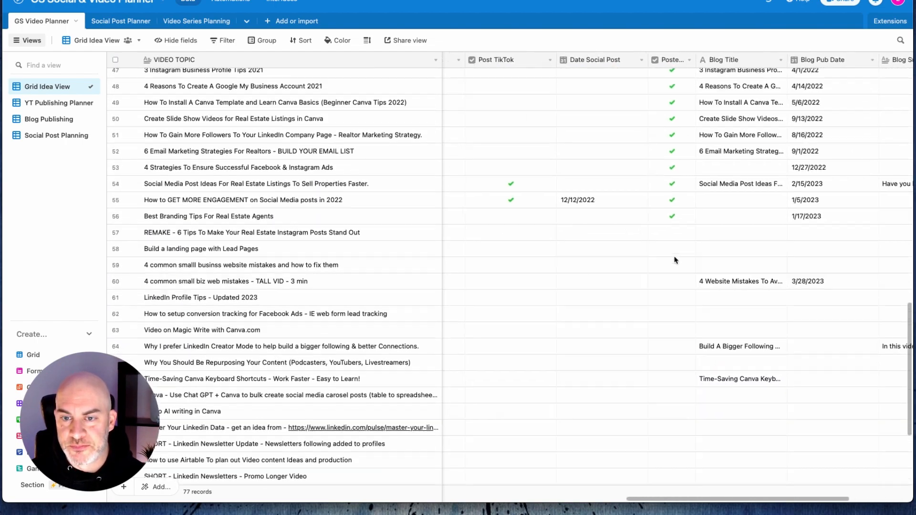
pyautogui.scroll(20, 675, 260)
pyautogui.hscroll(-2, 674, 260)
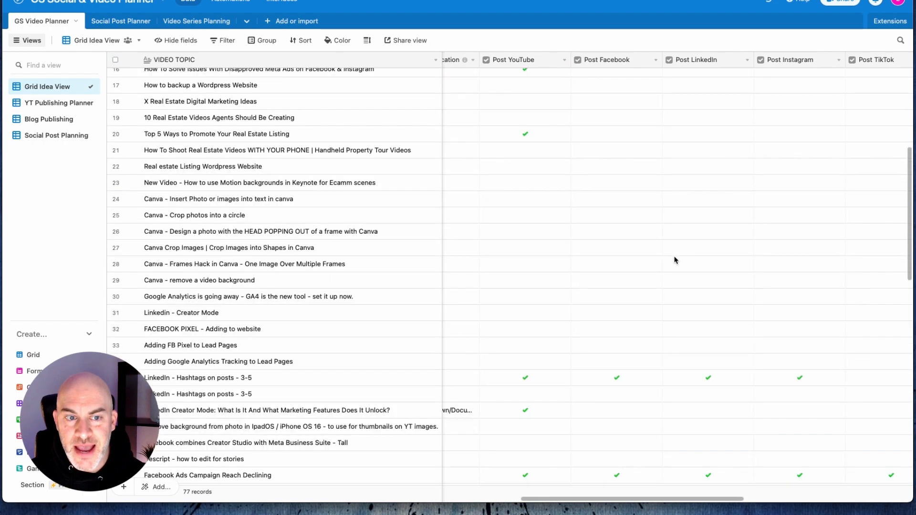
pyautogui.hscroll(-15, 333, 180)
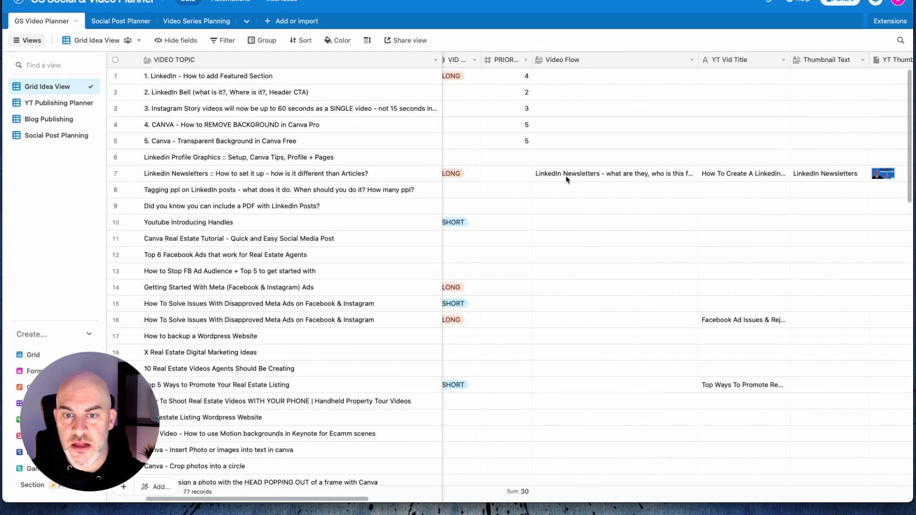
pyautogui.hscroll(-4, 566, 178)
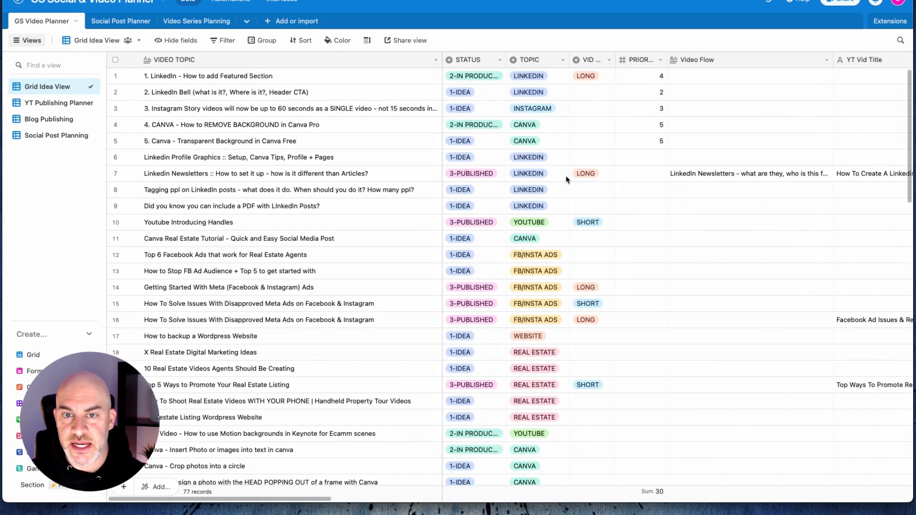
# Open the YT Publishing Planner view and examine its records grouped by status.
pyautogui.click(41, 104)
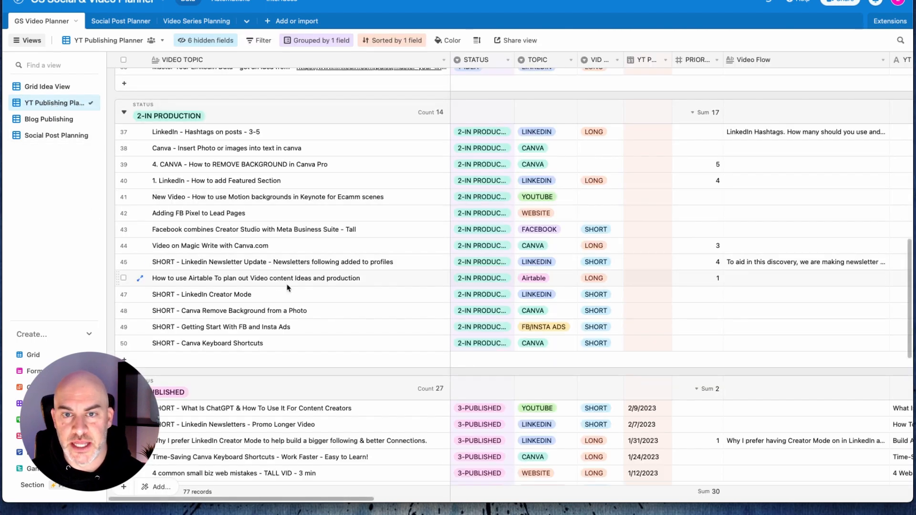
pyautogui.scroll(10, 315, 218)
pyautogui.scroll(4, 315, 218)
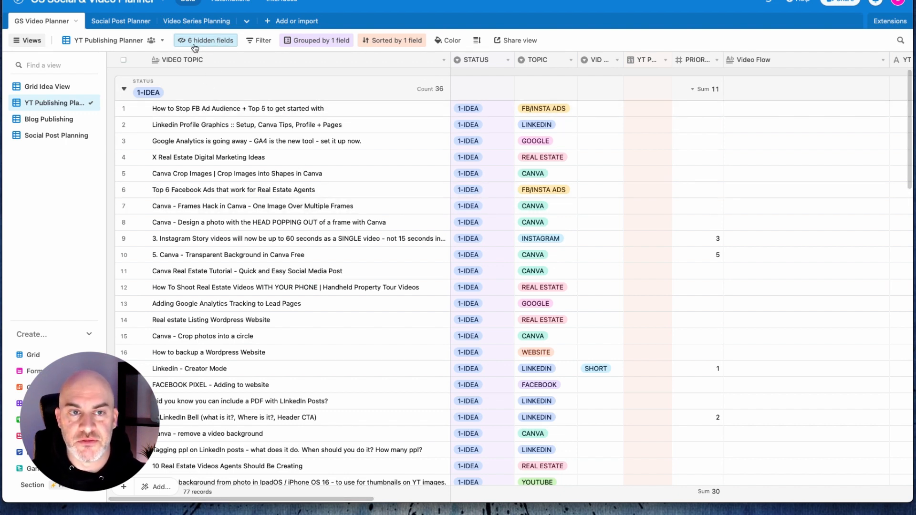
# Check the YT Publishing Planner view's grouping by STATUS and examine the records in the idea, in-production and published groups.
pyautogui.click(323, 47)
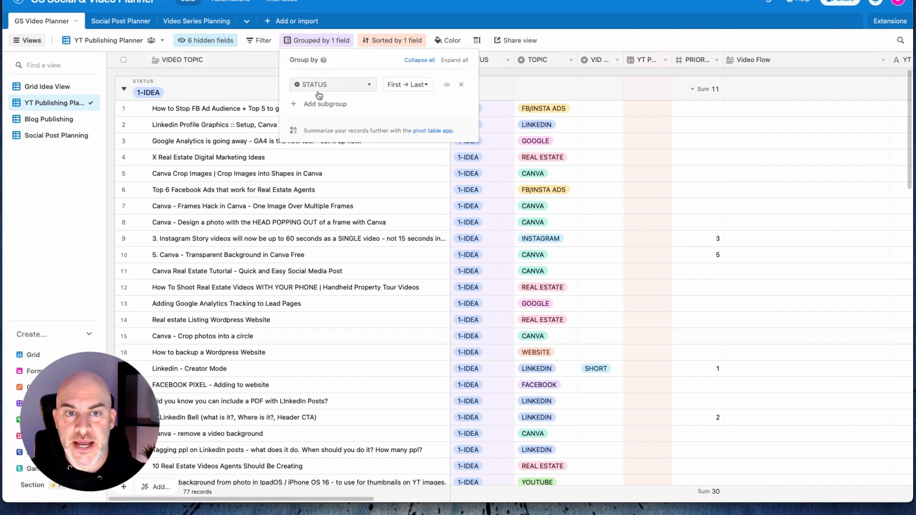
pyautogui.click(307, 48)
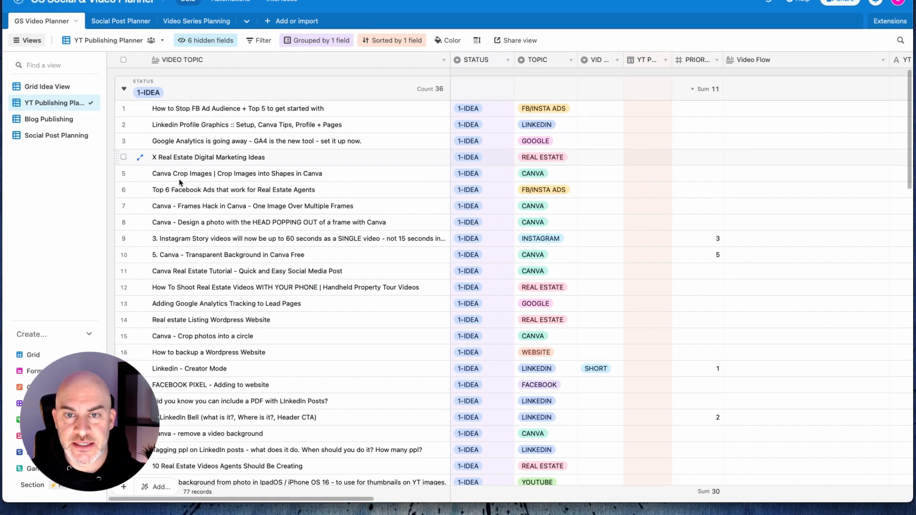
pyautogui.scroll(-10, 162, 143)
pyautogui.scroll(-5, 182, 194)
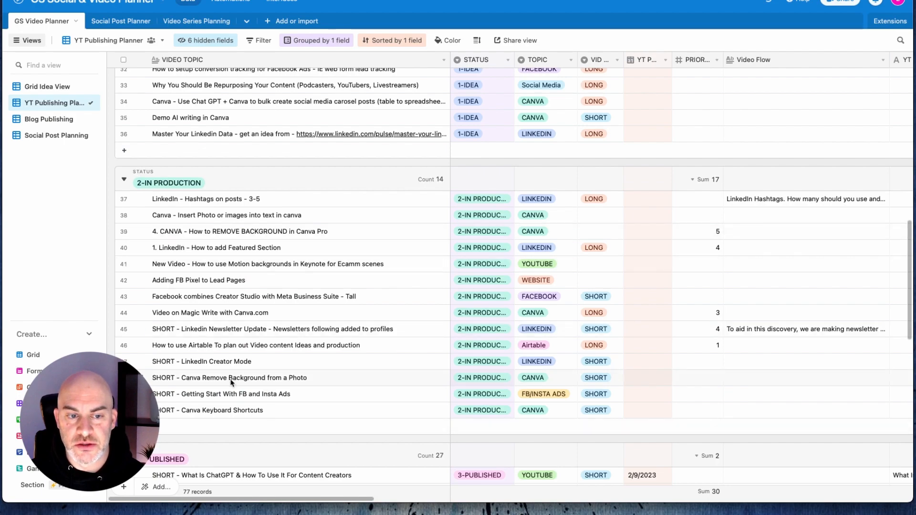
pyautogui.scroll(-4, 220, 368)
pyautogui.scroll(-6, 220, 368)
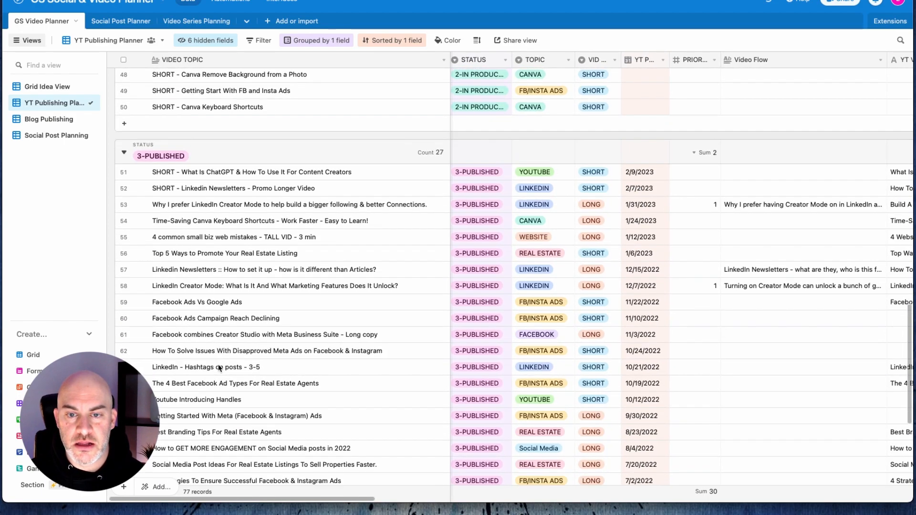
pyautogui.scroll(3, 220, 368)
pyautogui.scroll(2, 220, 368)
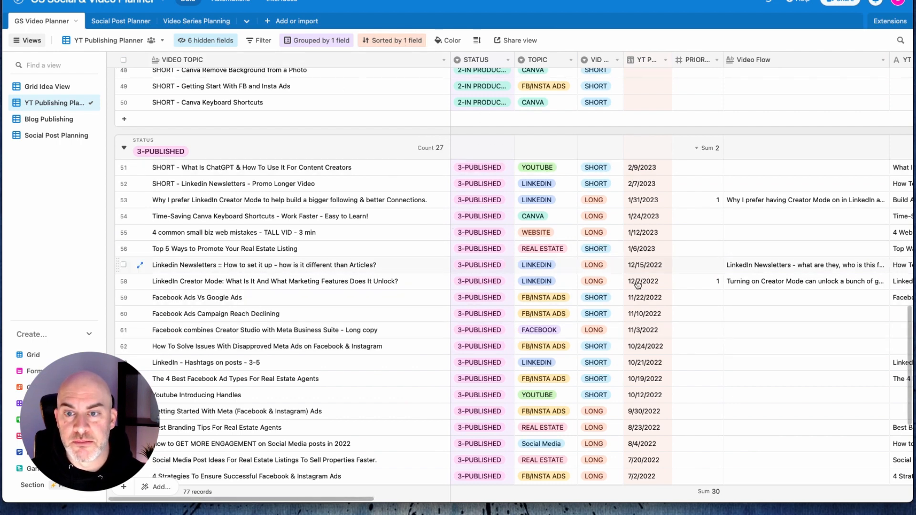
# Examine the YouTube publishing dates of the records in the 3-PUBLISHED group.
pyautogui.hscroll(3, 655, 293)
pyautogui.scroll(1, 654, 293)
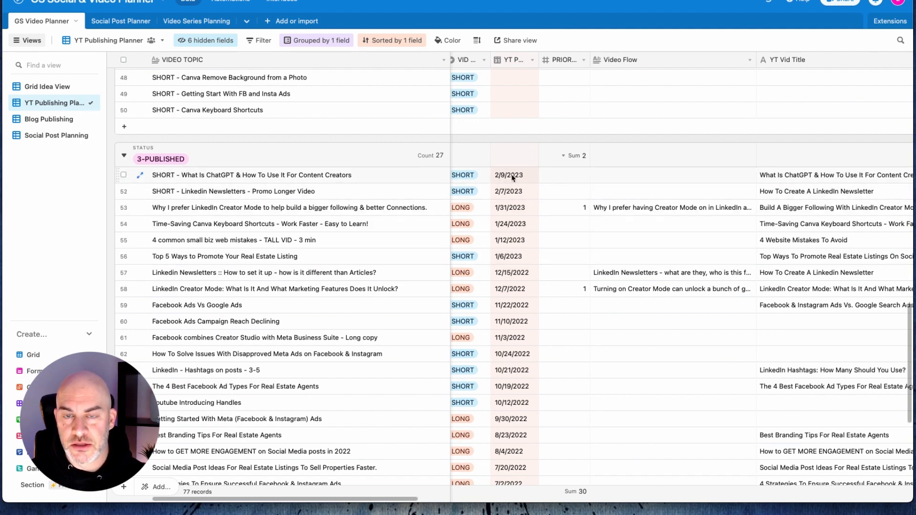
pyautogui.scroll(-10, 518, 321)
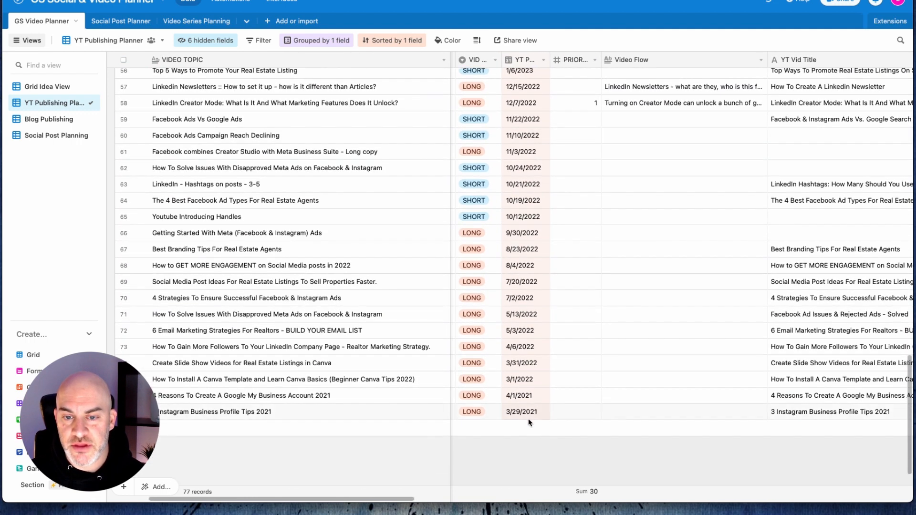
pyautogui.scroll(5, 525, 310)
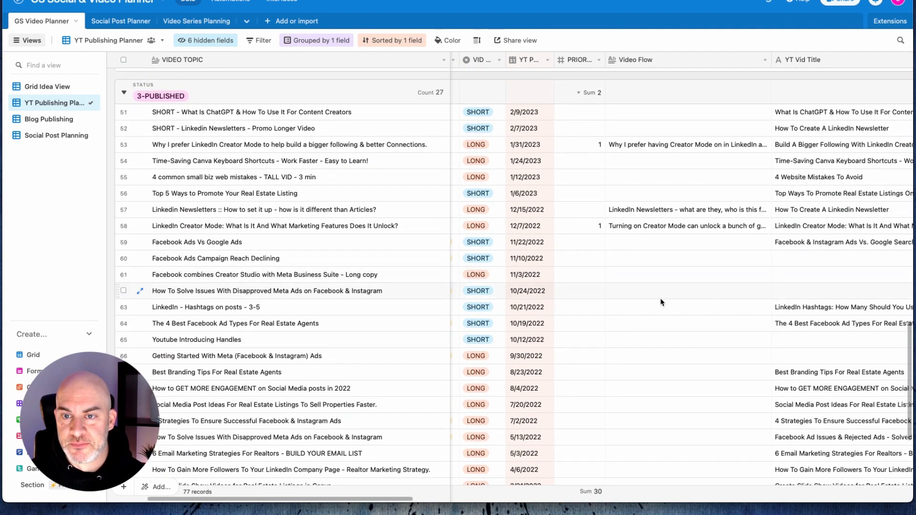
# Review the published records' YouTube fields from YT Vid Title, thumbnail text and image through description, video links, tags and hashtags.
pyautogui.hscroll(10, 700, 302)
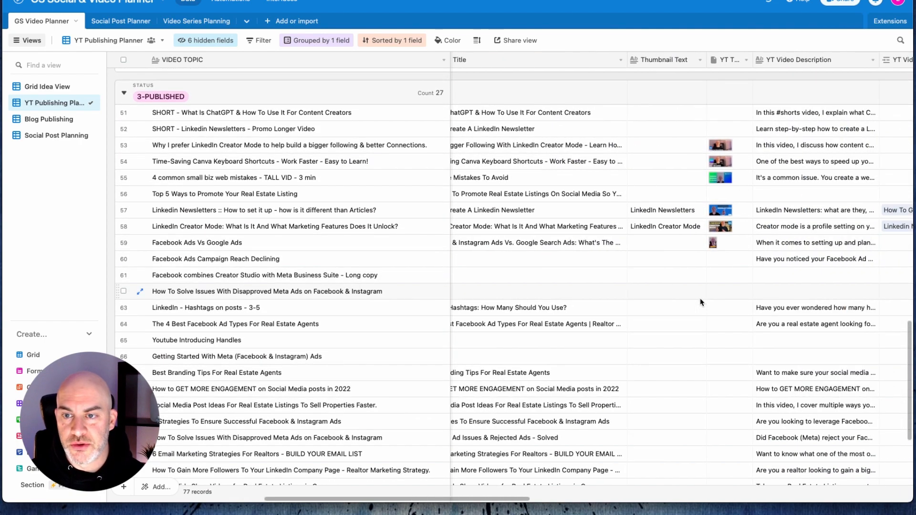
pyautogui.hscroll(-2, 549, 119)
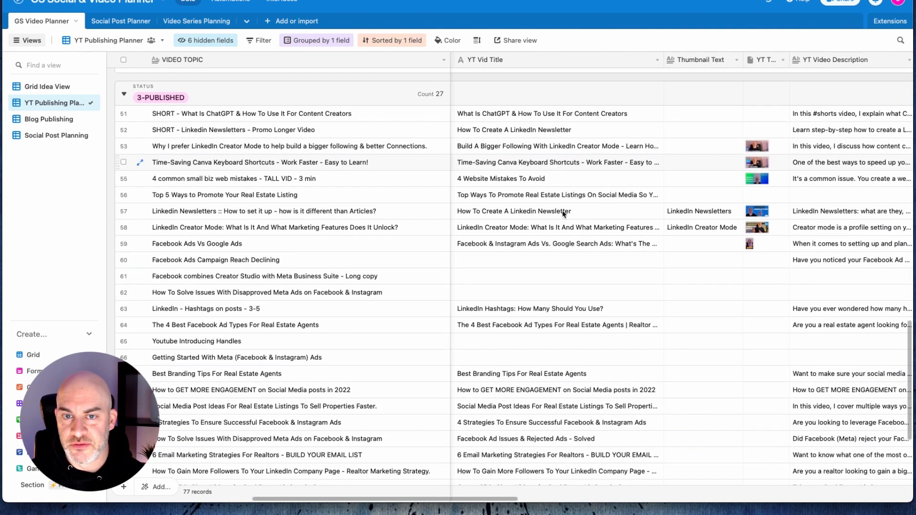
pyautogui.hscroll(5, 583, 394)
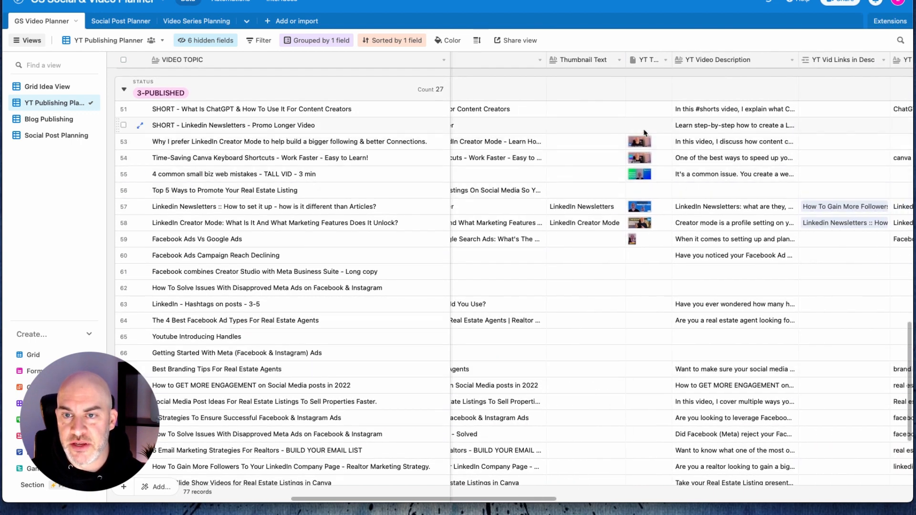
pyautogui.hscroll(3, 655, 282)
pyautogui.scroll(1, 656, 281)
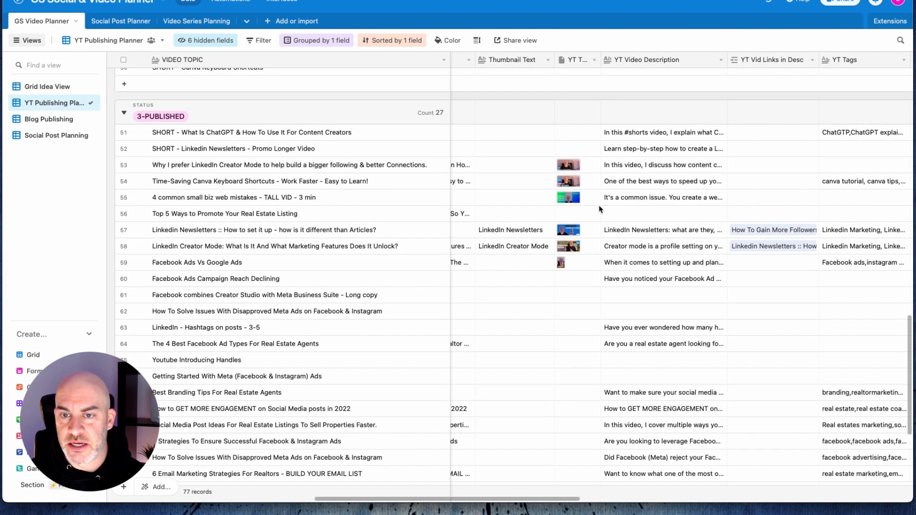
pyautogui.hscroll(5, 658, 241)
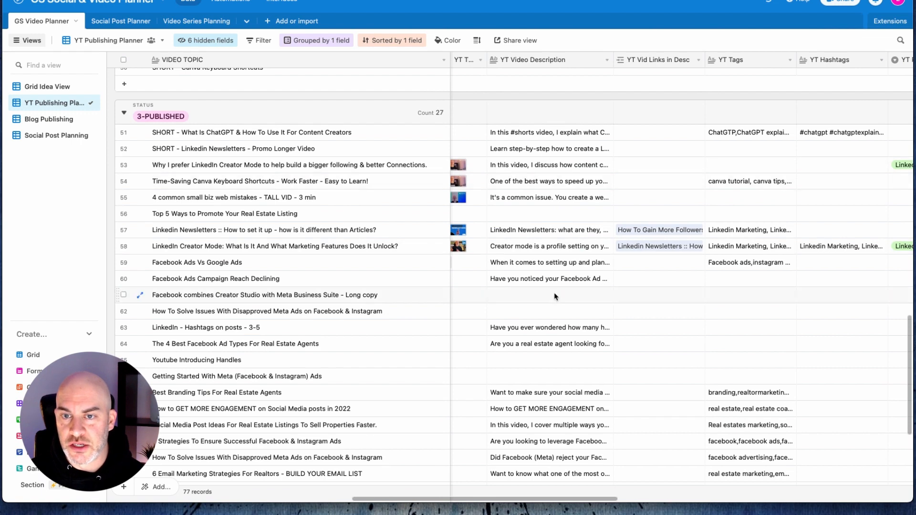
pyautogui.hscroll(6, 660, 310)
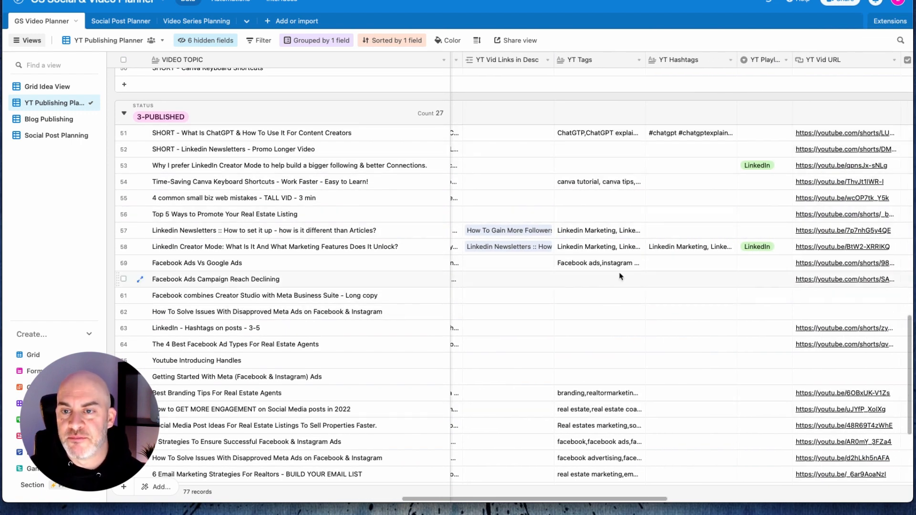
pyautogui.scroll(1, 614, 309)
pyautogui.hscroll(3, 614, 309)
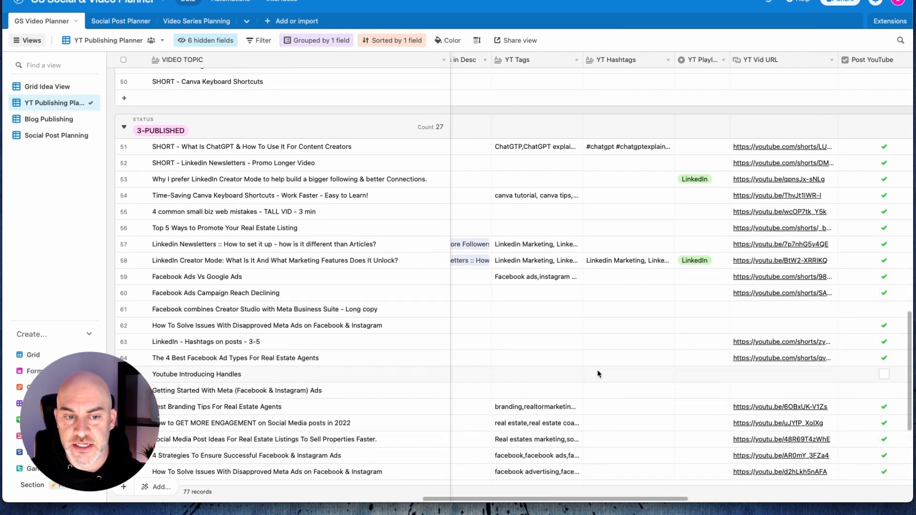
pyautogui.hscroll(-3, 599, 374)
pyautogui.hscroll(2, 599, 375)
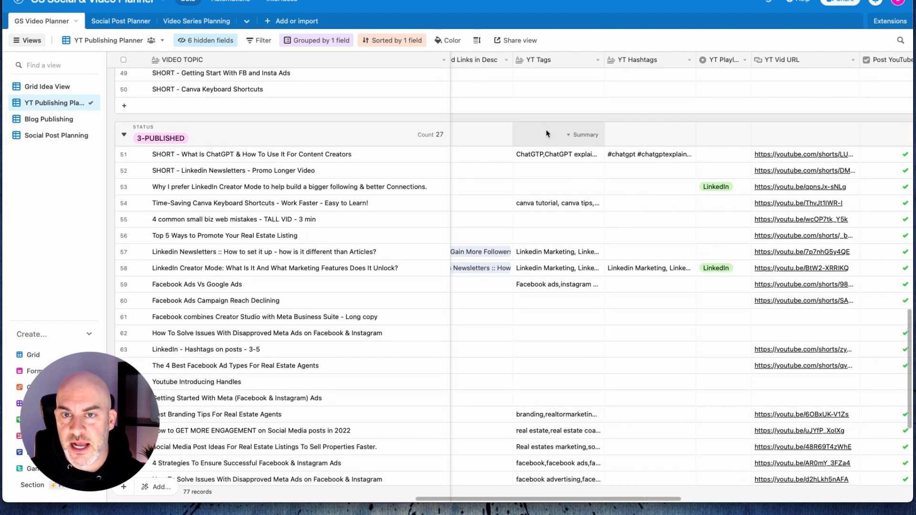
# Review the playlist, video URL, social posting checkboxes, Transcript and video duration fields of the published records.
pyautogui.hscroll(3, 622, 410)
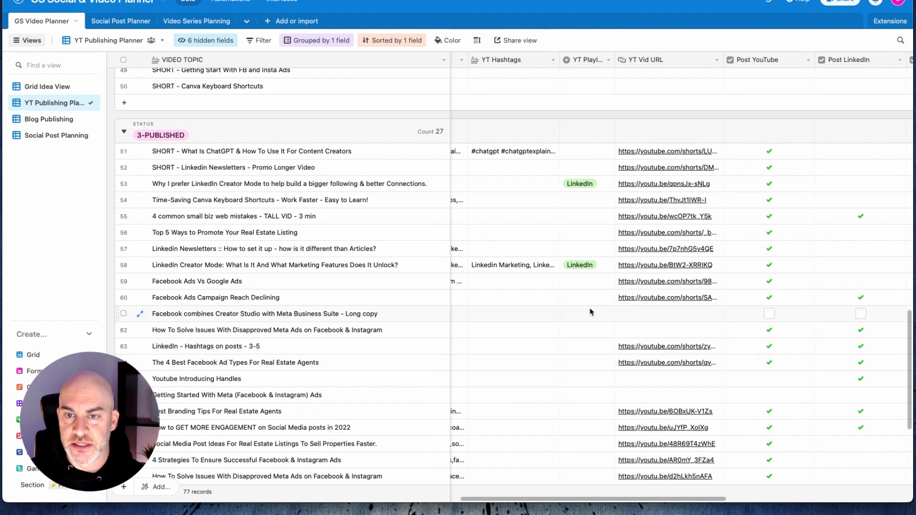
pyautogui.hscroll(2, 591, 310)
pyautogui.scroll(1, 549, 315)
pyautogui.scroll(-5, 550, 466)
pyautogui.hscroll(-3, 550, 466)
pyautogui.scroll(5, 550, 466)
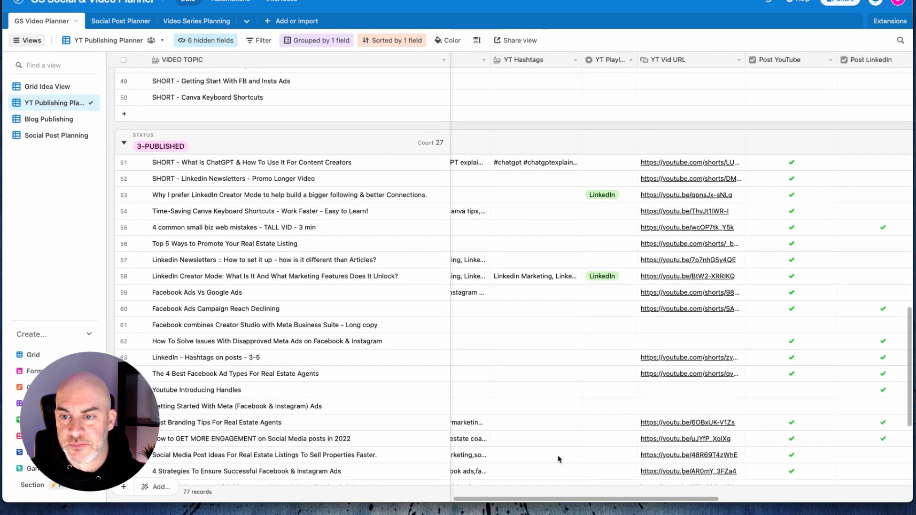
pyautogui.hscroll(4, 745, 391)
pyautogui.scroll(1, 744, 391)
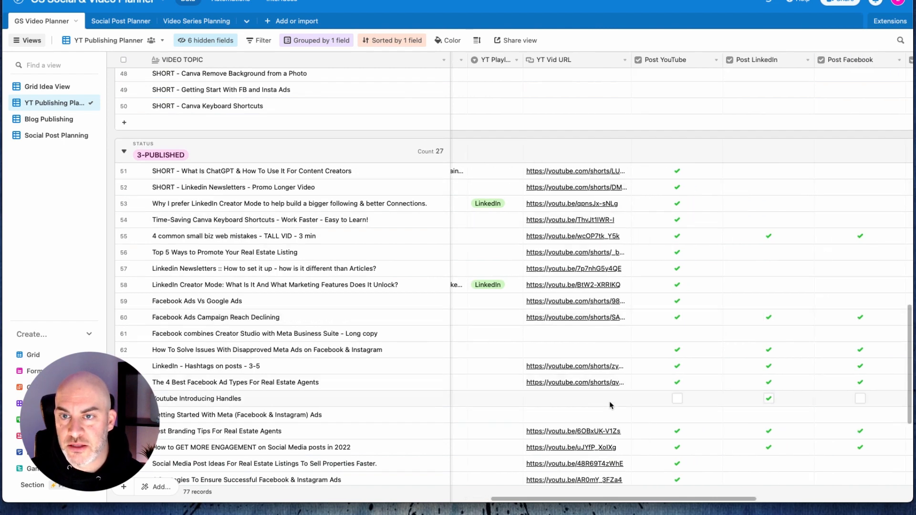
pyautogui.hscroll(6, 610, 406)
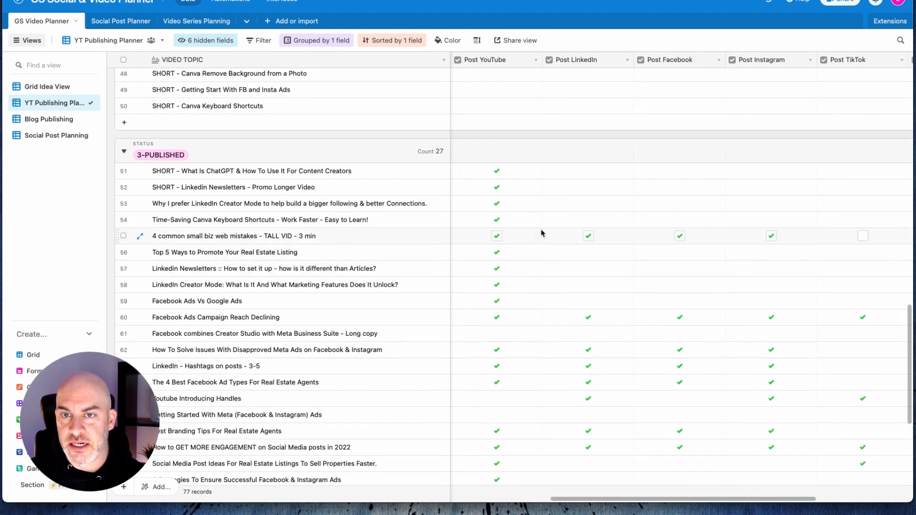
pyautogui.hscroll(9, 810, 241)
pyautogui.scroll(1, 809, 240)
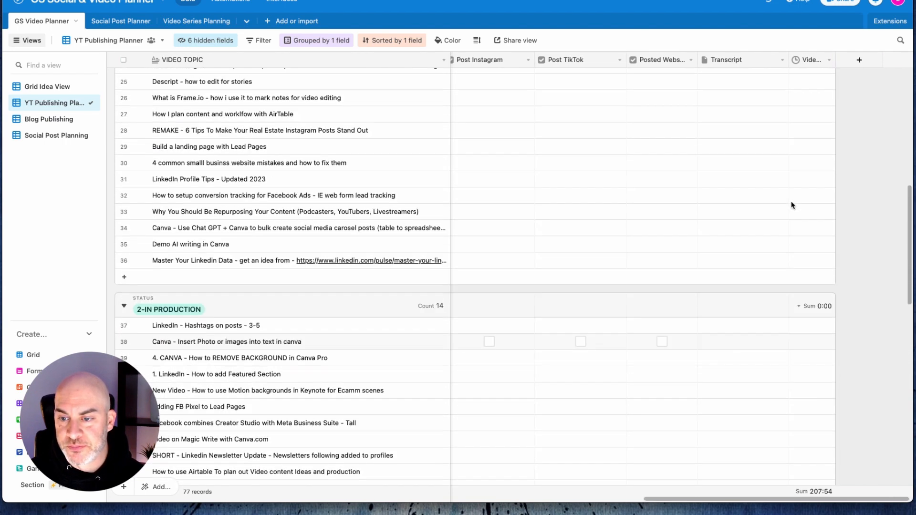
pyautogui.scroll(-5, 790, 205)
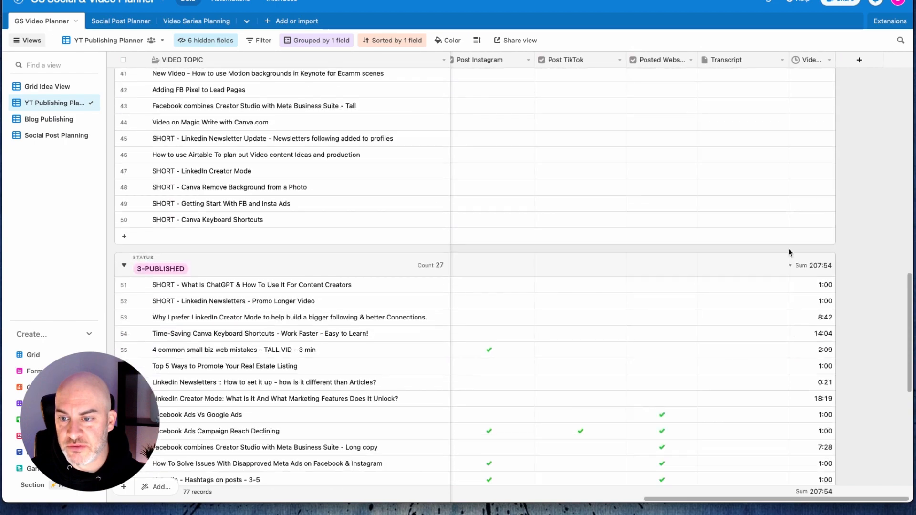
# Look over the posting fields across the status groups and return to the STATUS column of the 2-IN PRODUCTION group.
pyautogui.scroll(4, 797, 356)
pyautogui.hscroll(-3, 797, 356)
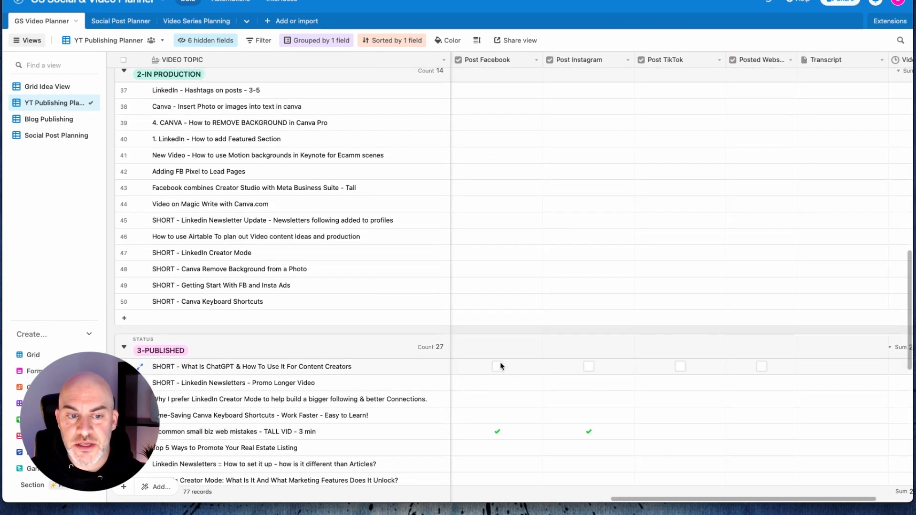
pyautogui.scroll(-15, 364, 370)
pyautogui.scroll(8, 363, 370)
pyautogui.scroll(10, 363, 370)
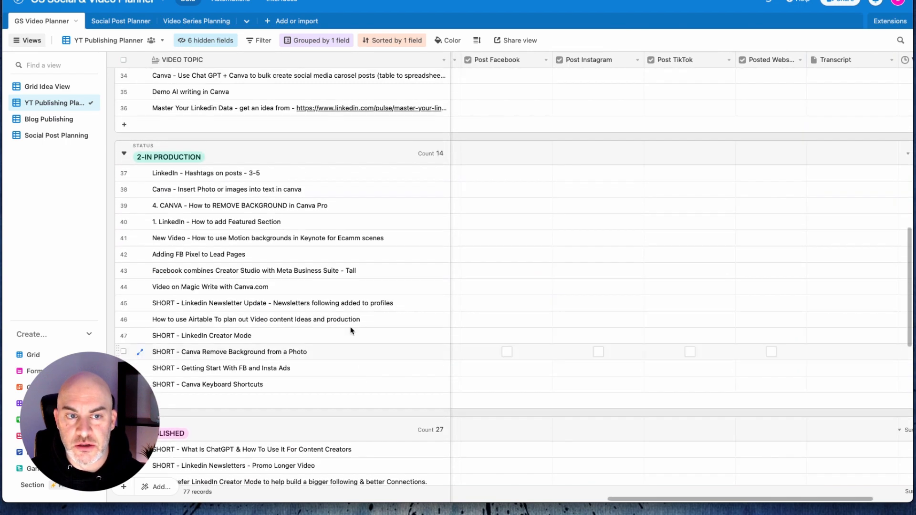
pyautogui.hscroll(-10, 370, 272)
pyautogui.scroll(2, 370, 272)
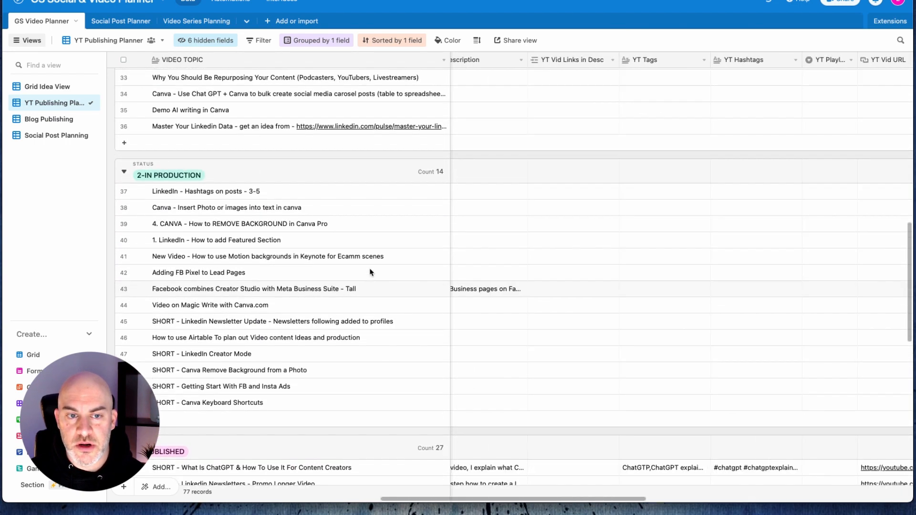
pyautogui.hscroll(-10, 371, 272)
pyautogui.scroll(1, 370, 272)
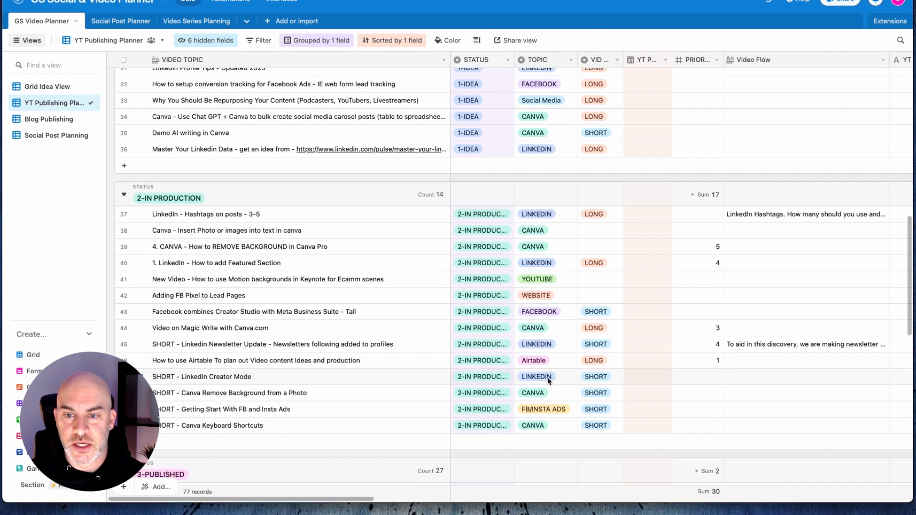
# Examine the video length, priority and Video Flow entries of the 2-IN PRODUCTION records.
pyautogui.scroll(-2, 552, 382)
pyautogui.hscroll(4, 552, 383)
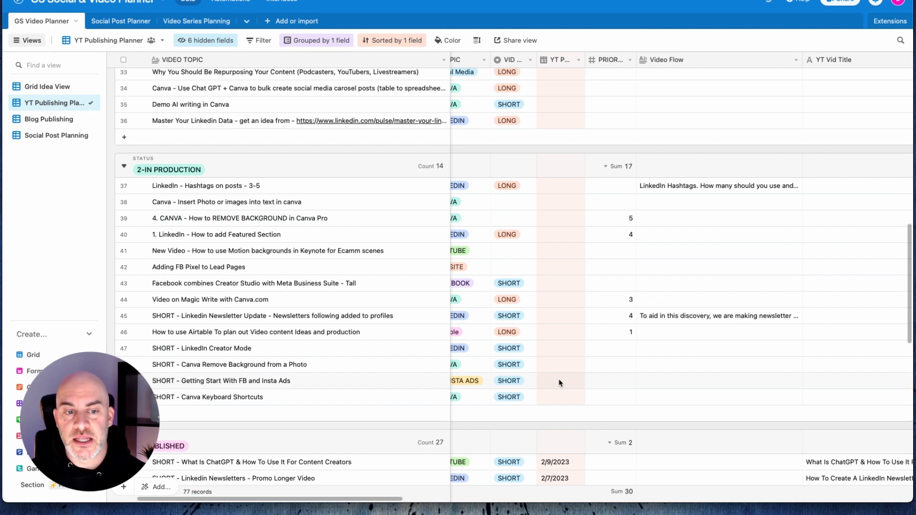
pyautogui.hscroll(6, 560, 383)
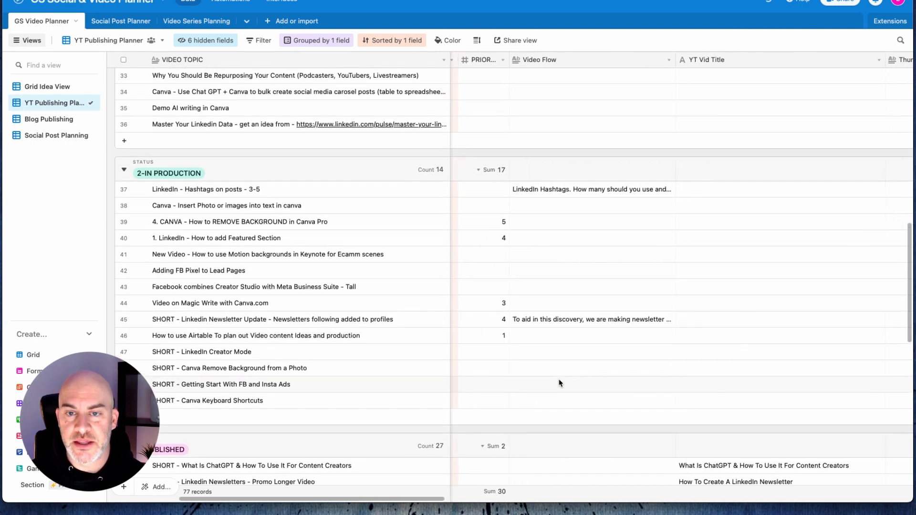
pyautogui.scroll(2, 562, 301)
pyautogui.hscroll(-8, 561, 302)
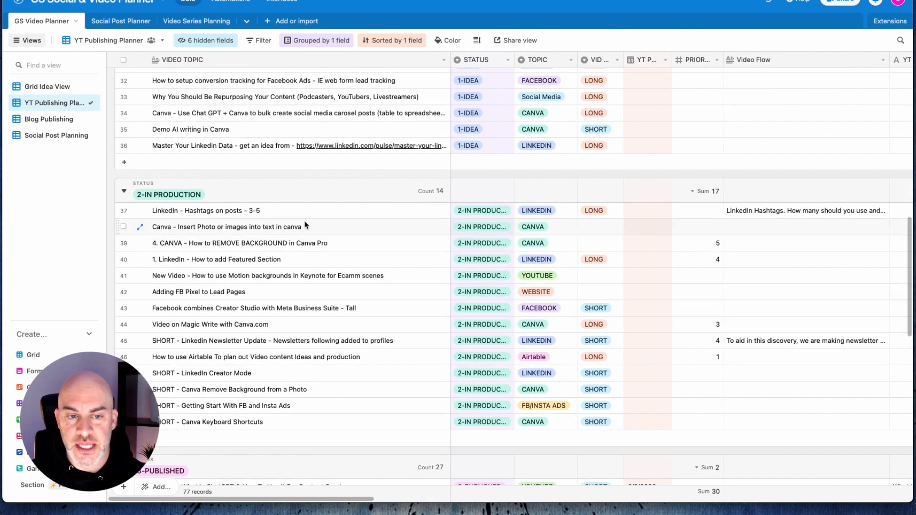
# View the expanded record "Video on Magic Write with Canva.com" down to its YouTube fields, and close it.
pyautogui.click(140, 325)
pyautogui.scroll(-15, 414, 324)
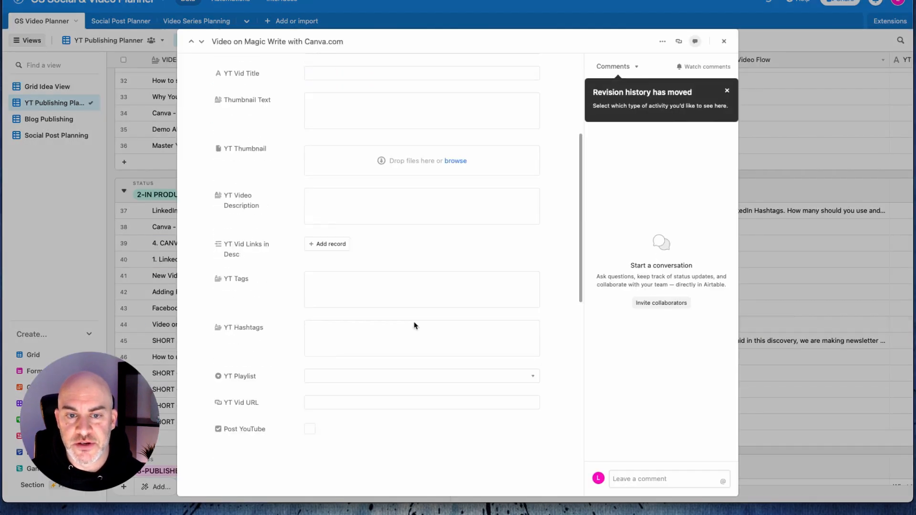
pyautogui.click(723, 41)
# Expand the published record "Why I prefer LinkedIn Creator Mode to help build a bigger following & better Connections." and review its topic and status fields.
pyautogui.scroll(-6, 334, 286)
pyautogui.click(139, 241)
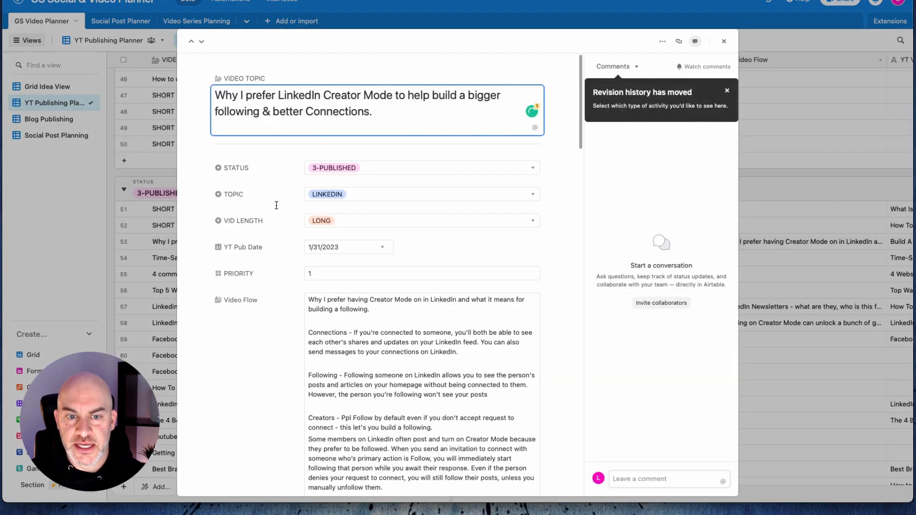
pyautogui.click(197, 111)
pyautogui.scroll(-1, 202, 143)
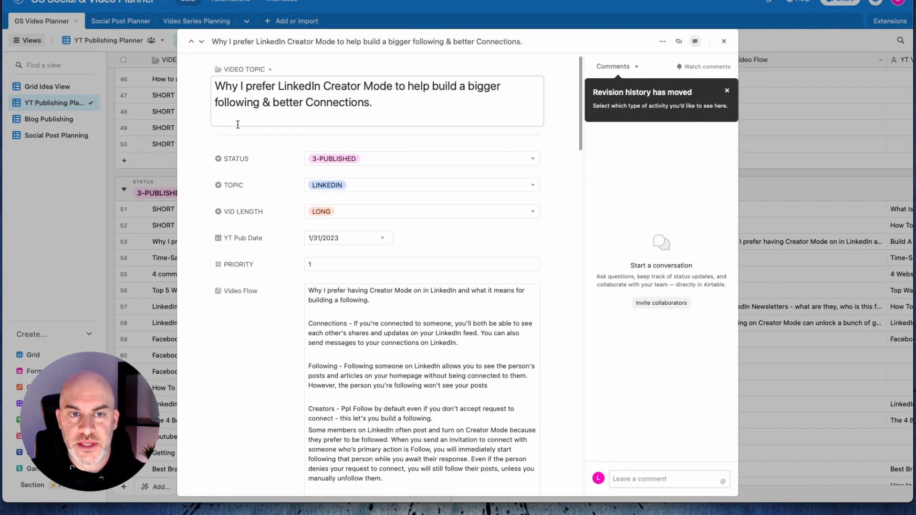
pyautogui.moveTo(391, 101); pyautogui.dragTo(180, 80)
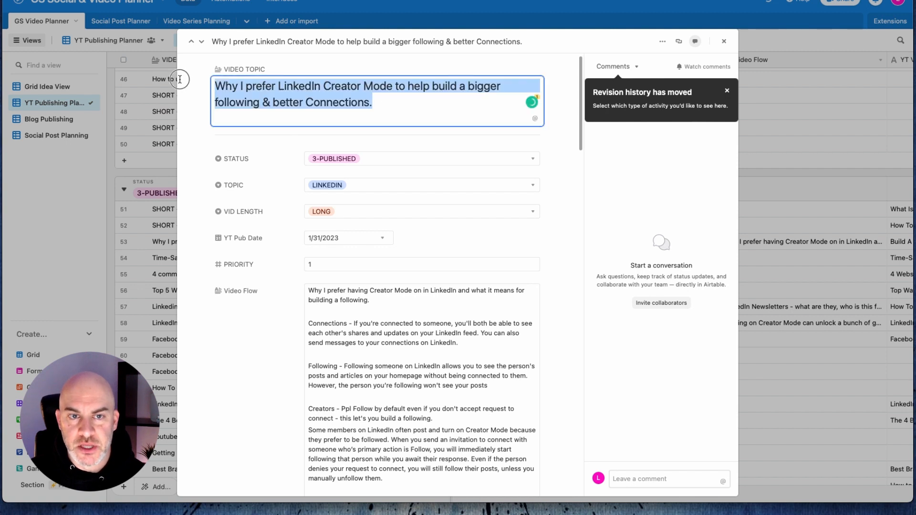
pyautogui.scroll(-2, 191, 177)
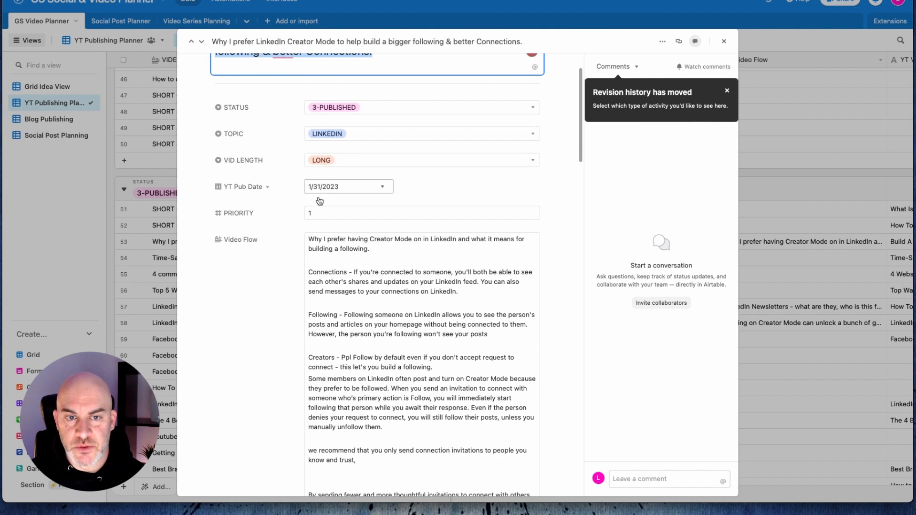
# Read through the Video Flow notes of the expanded LinkedIn Creator Mode record.
pyautogui.scroll(-5, 299, 327)
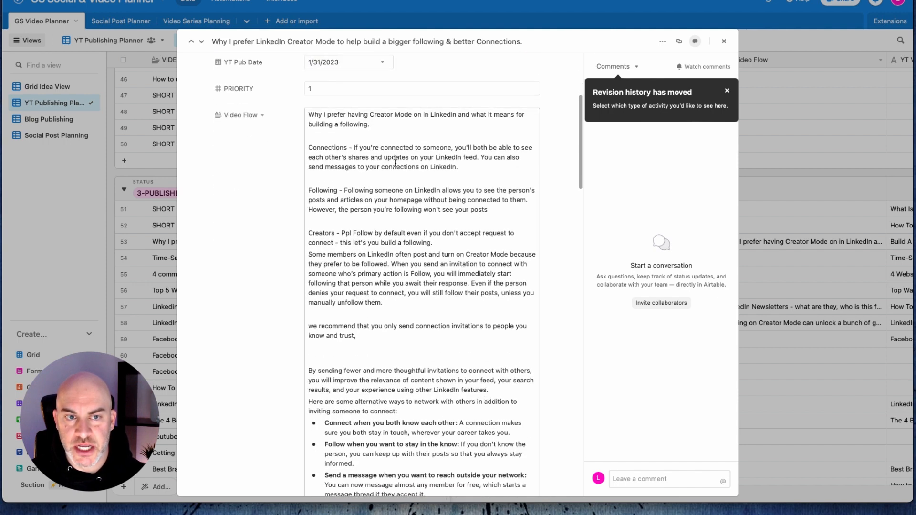
pyautogui.moveTo(395, 163); pyautogui.dragTo(415, 333)
pyautogui.scroll(-10, 415, 332)
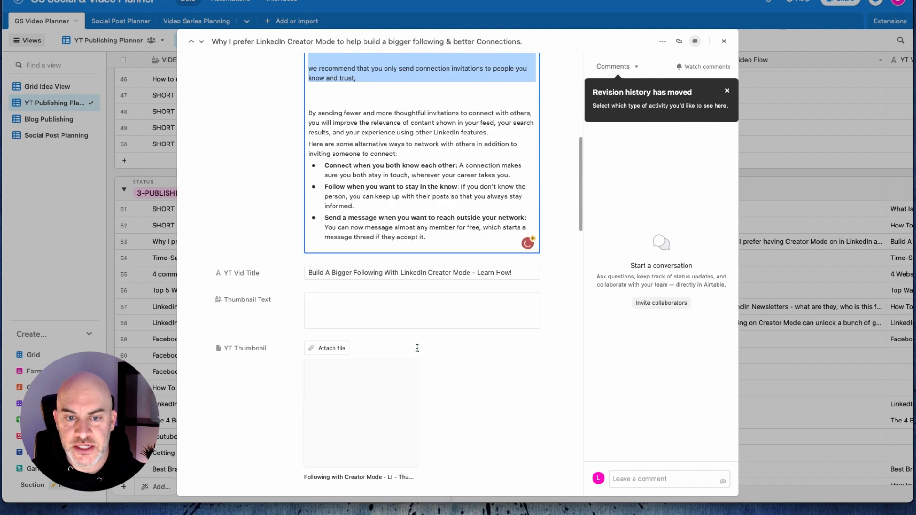
pyautogui.scroll(3, 406, 211)
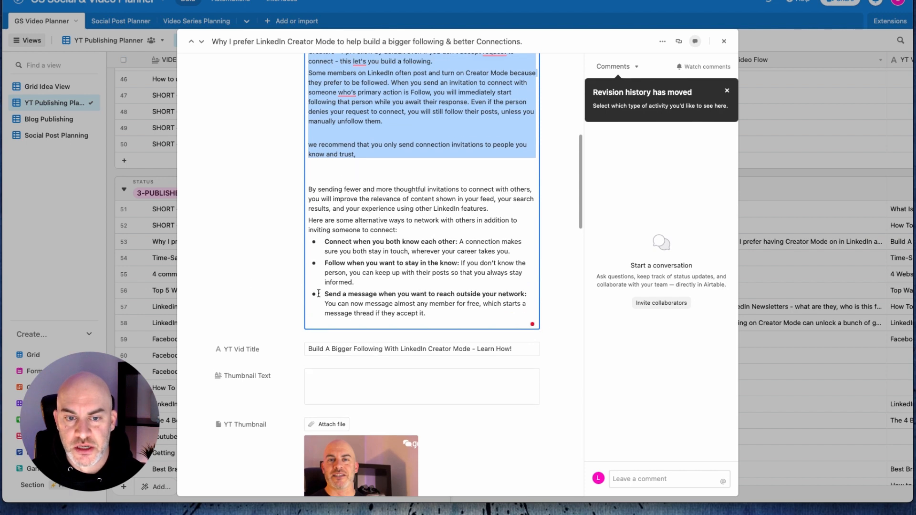
pyautogui.click(243, 280)
# Examine the YT video title, thumbnail and video description fields of the expanded record.
pyautogui.scroll(-6, 259, 315)
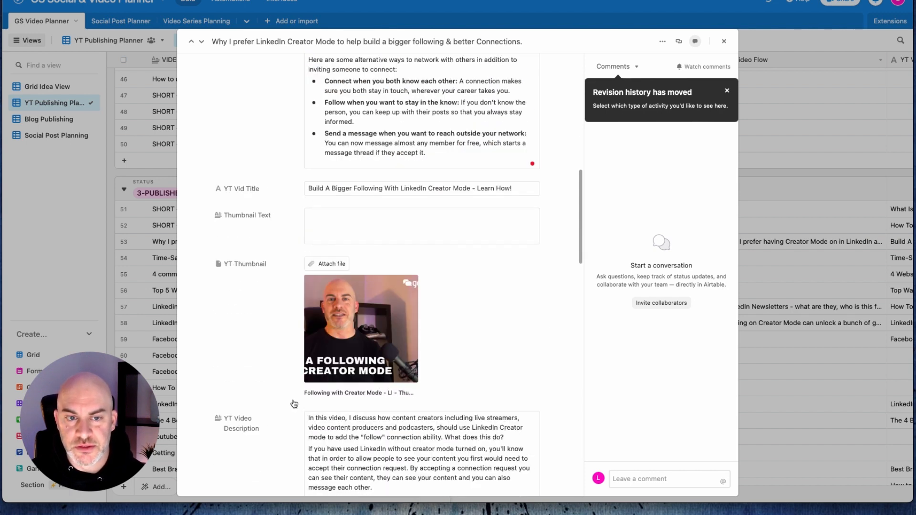
pyautogui.scroll(-5, 341, 305)
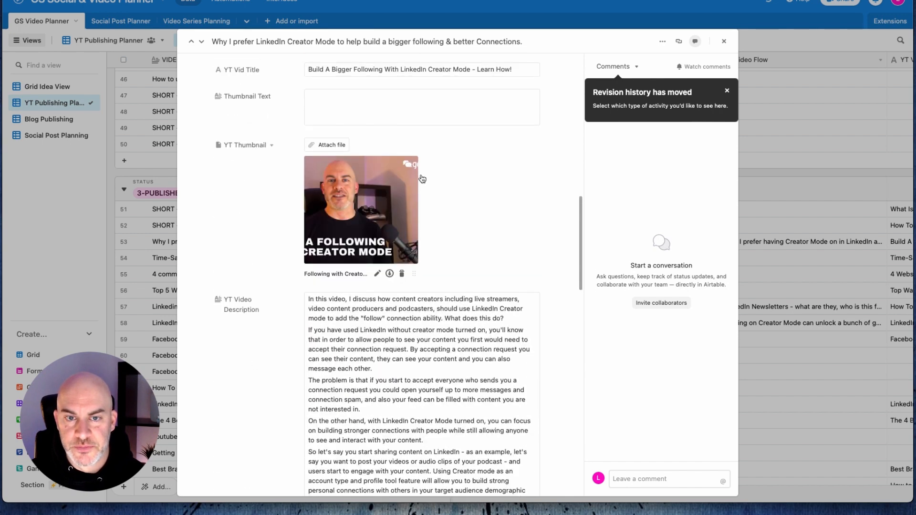
pyautogui.scroll(-4, 418, 179)
pyautogui.scroll(4, 415, 411)
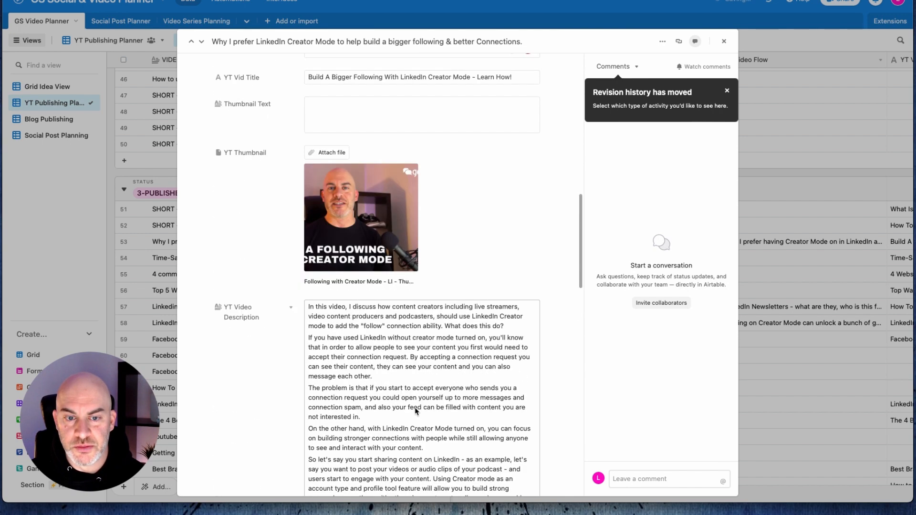
pyautogui.scroll(10, 371, 357)
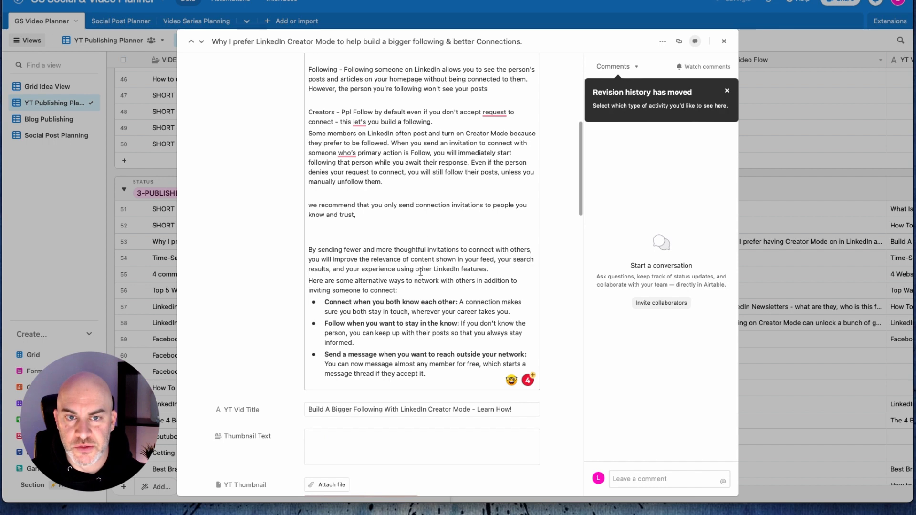
pyautogui.scroll(-14, 387, 389)
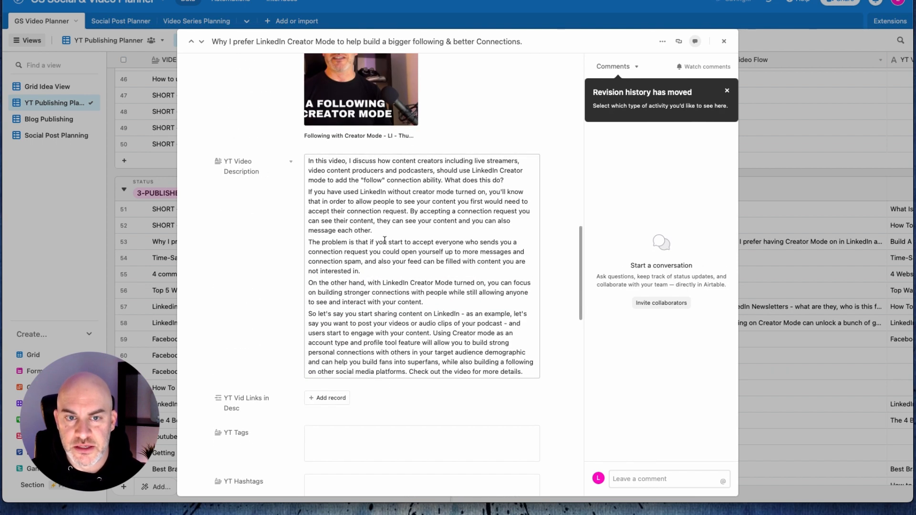
pyautogui.scroll(-3, 384, 240)
pyautogui.moveTo(412, 215); pyautogui.dragTo(407, 328)
pyautogui.click(189, 301)
# Review the record's playlist, video URL, posting checkboxes, video time, blog fields and Video File Location, and close the record.
pyautogui.scroll(-4, 257, 376)
pyautogui.scroll(-4, 259, 374)
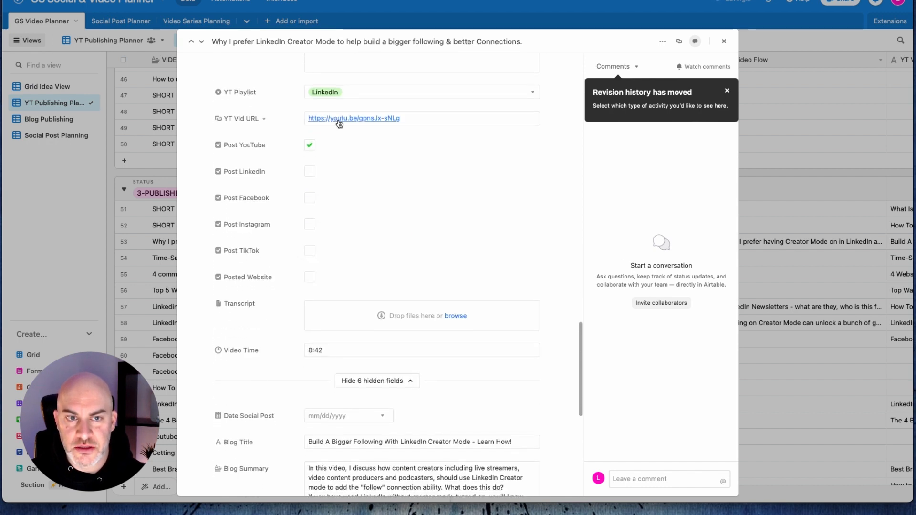
pyautogui.click(339, 123)
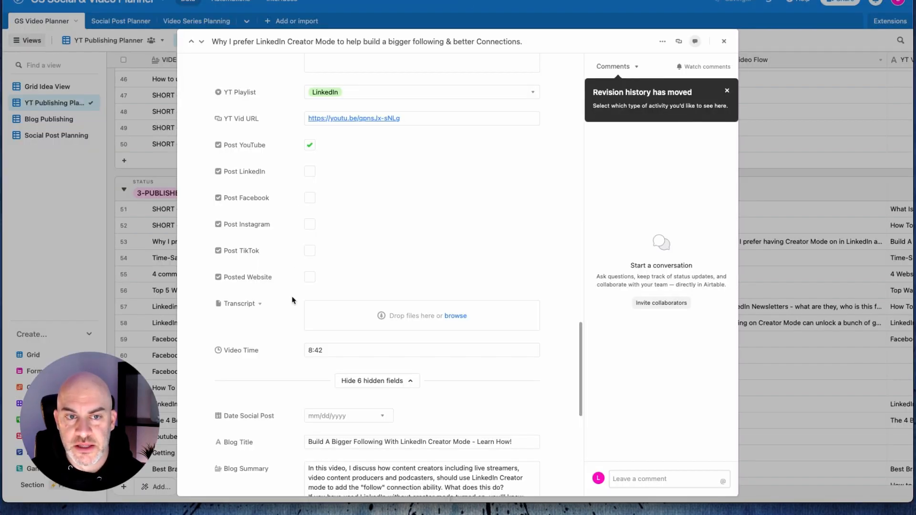
pyautogui.scroll(-6, 292, 300)
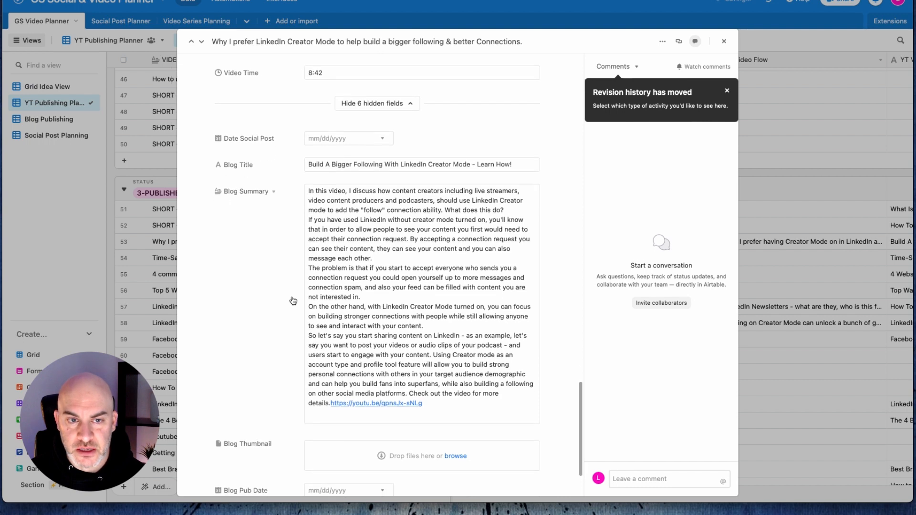
pyautogui.scroll(-2, 293, 301)
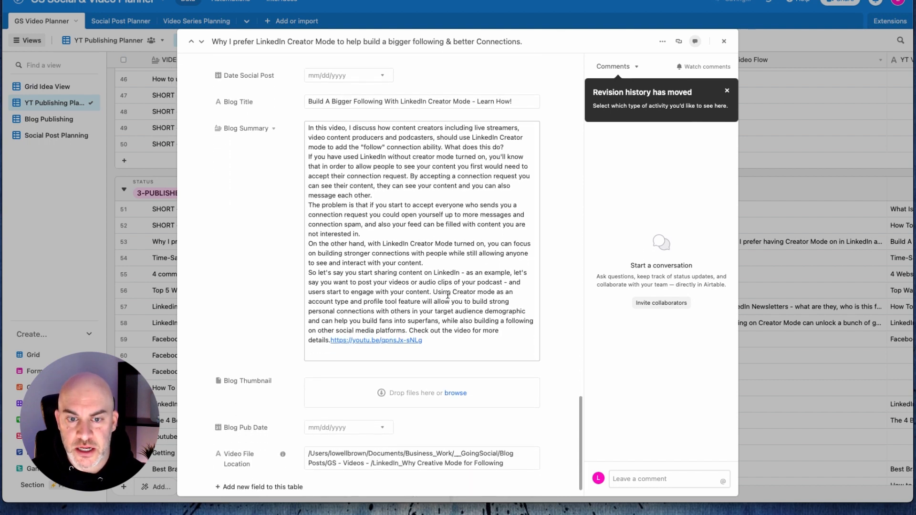
pyautogui.scroll(-1, 447, 296)
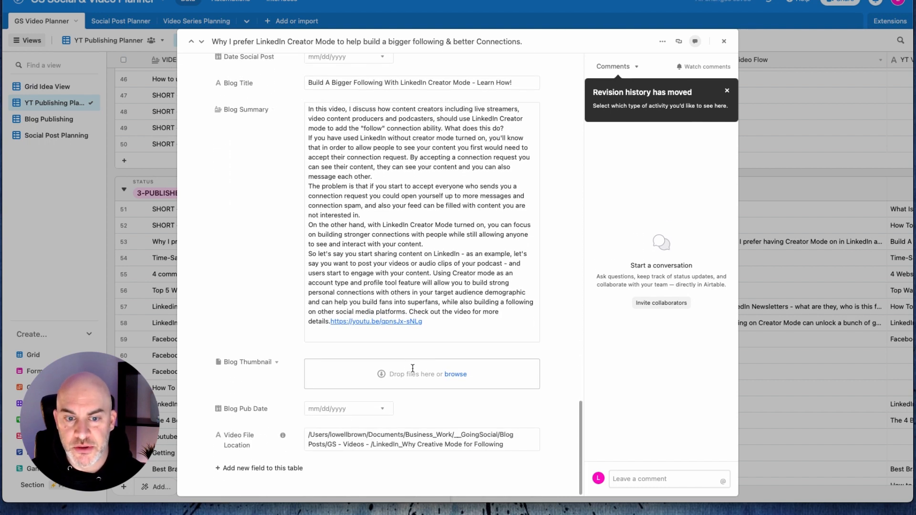
pyautogui.scroll(10, 437, 425)
pyautogui.click(725, 42)
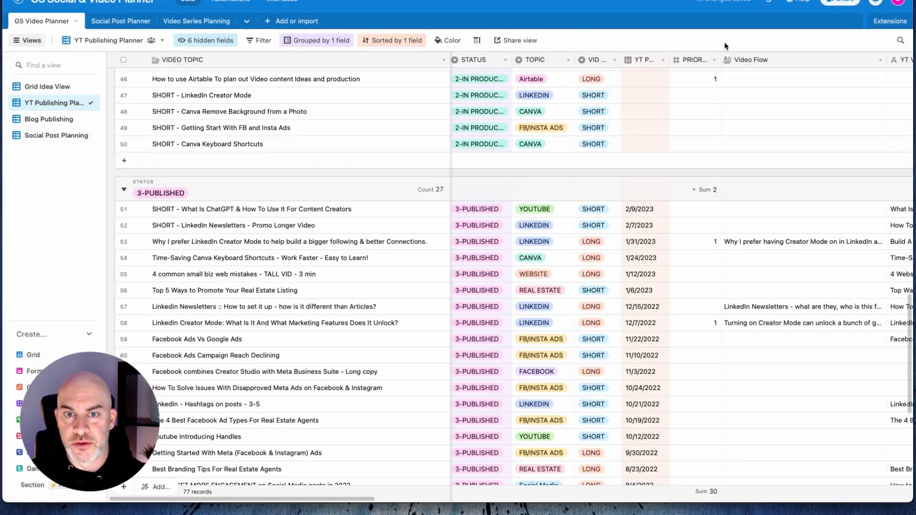
# Look over the 1-IDEA, 2-IN PRODUCTION and 3-PUBLISHED groups of the YT Publishing Planner view down to the oldest published records.
pyautogui.scroll(3, 361, 323)
pyautogui.scroll(12, 361, 323)
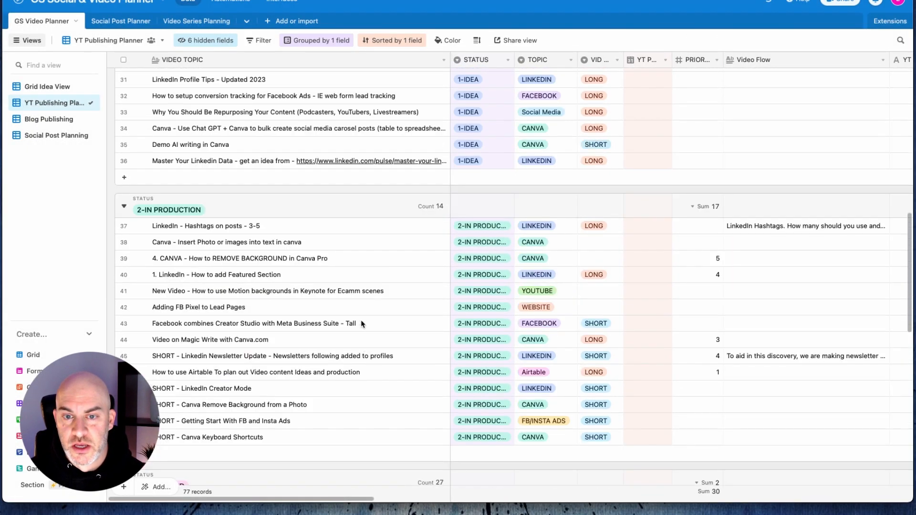
pyautogui.scroll(-12, 361, 320)
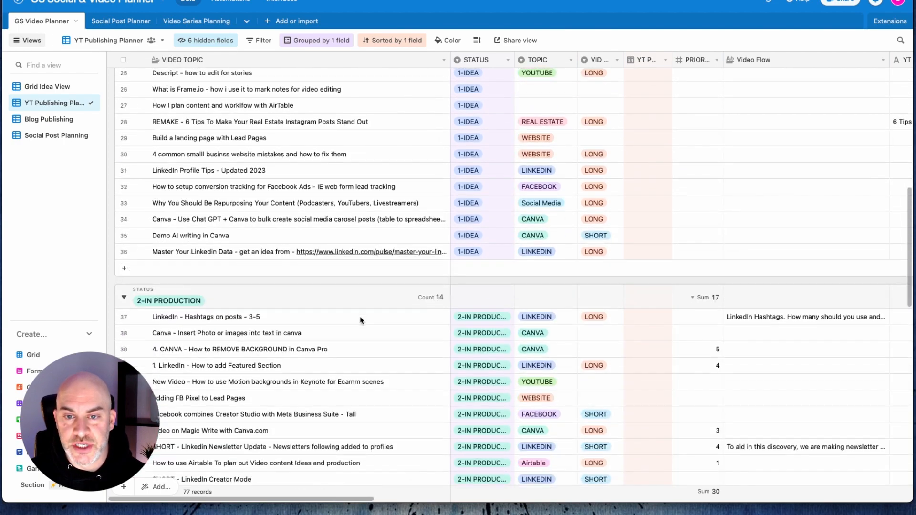
pyautogui.scroll(-5, 361, 321)
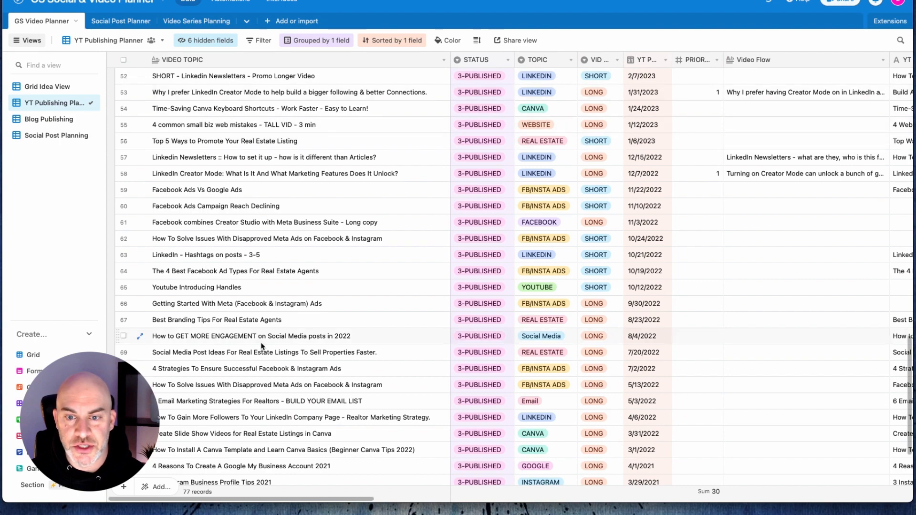
pyautogui.scroll(7, 317, 328)
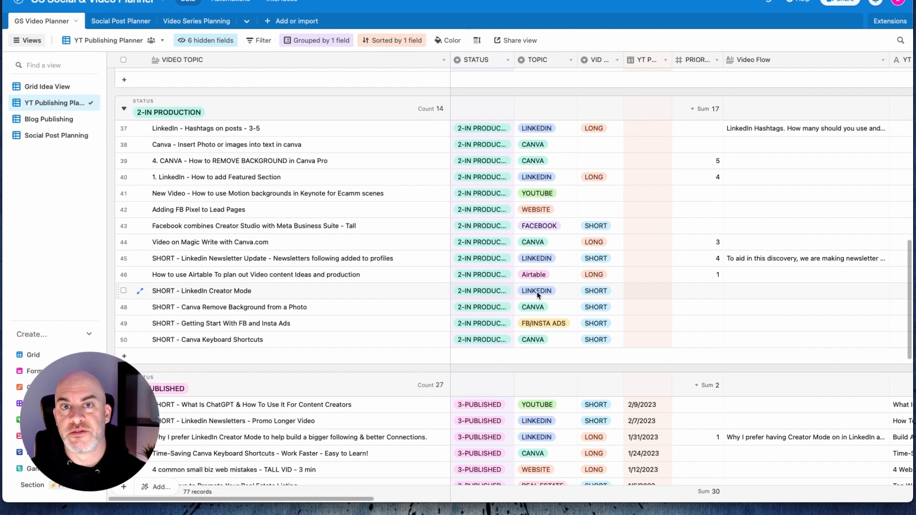
pyautogui.scroll(-7, 537, 295)
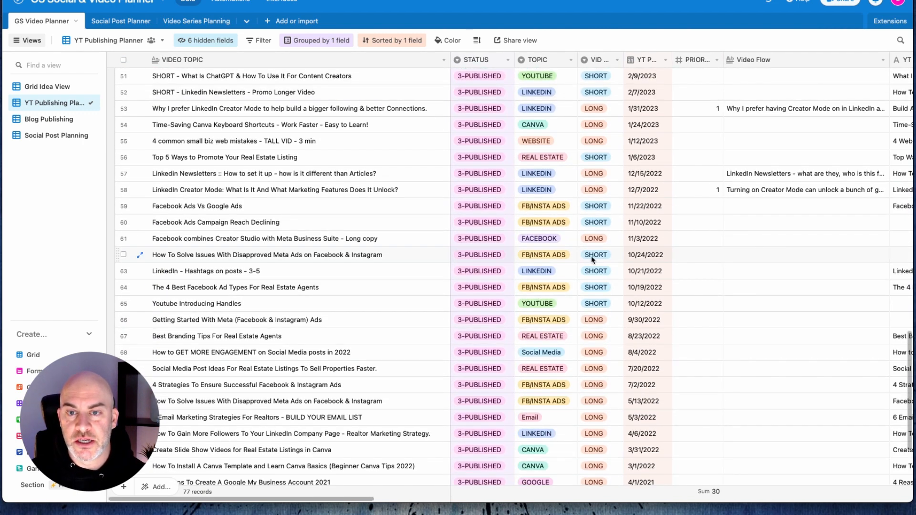
pyautogui.scroll(-3, 559, 366)
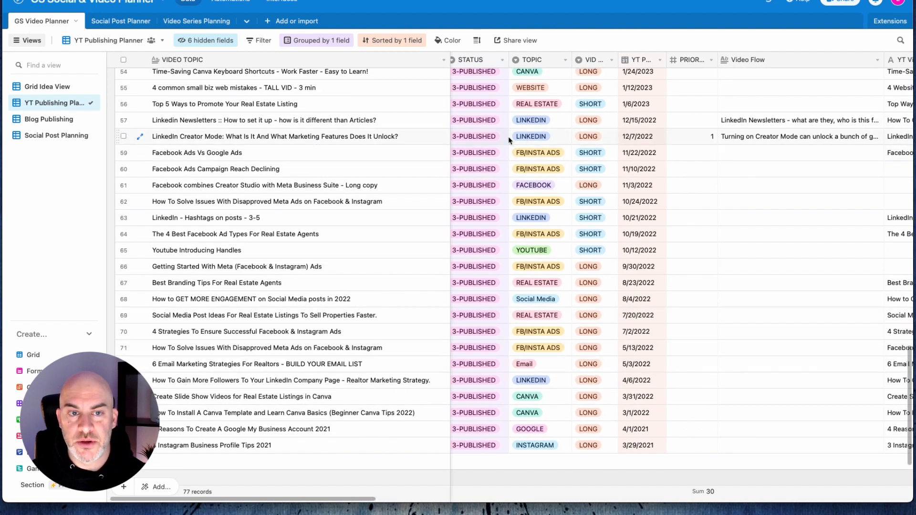
pyautogui.scroll(1, 332, 145)
pyautogui.hscroll(-1, 332, 145)
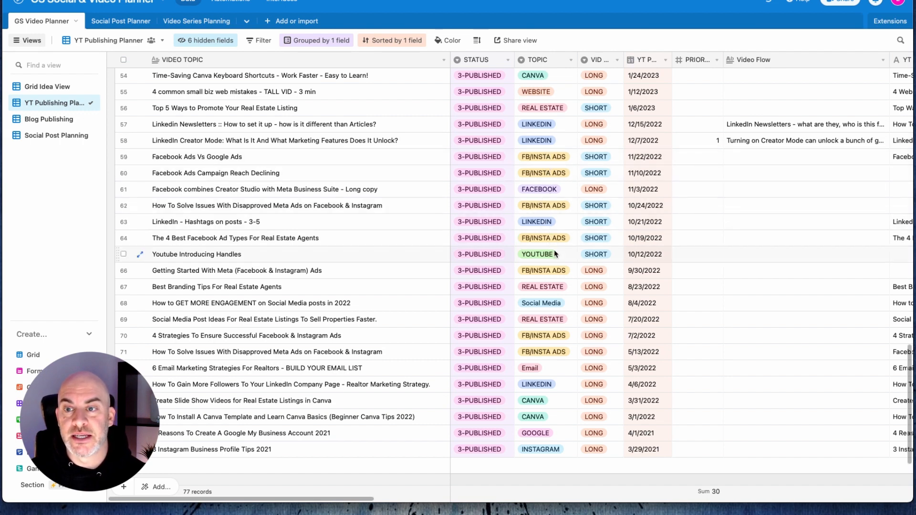
# Review the YouTube title, thumbnail, description, links, tags and playlist fields of the published records and return to the first columns.
pyautogui.hscroll(2, 644, 256)
pyautogui.scroll(1, 643, 256)
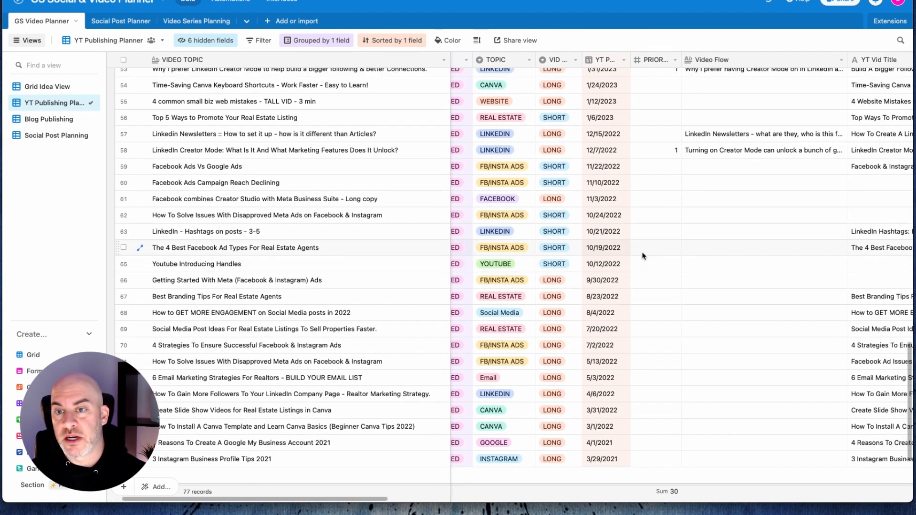
pyautogui.scroll(1, 615, 256)
pyautogui.hscroll(10, 615, 256)
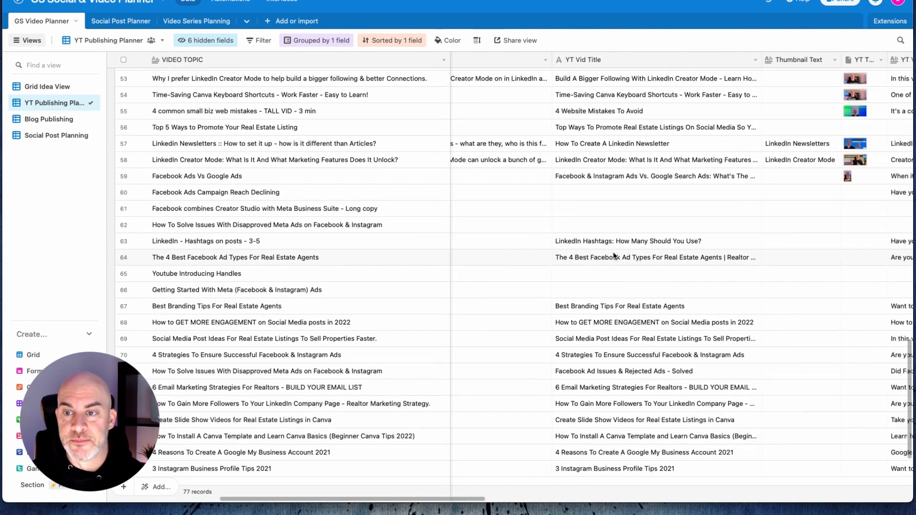
pyautogui.hscroll(3, 615, 256)
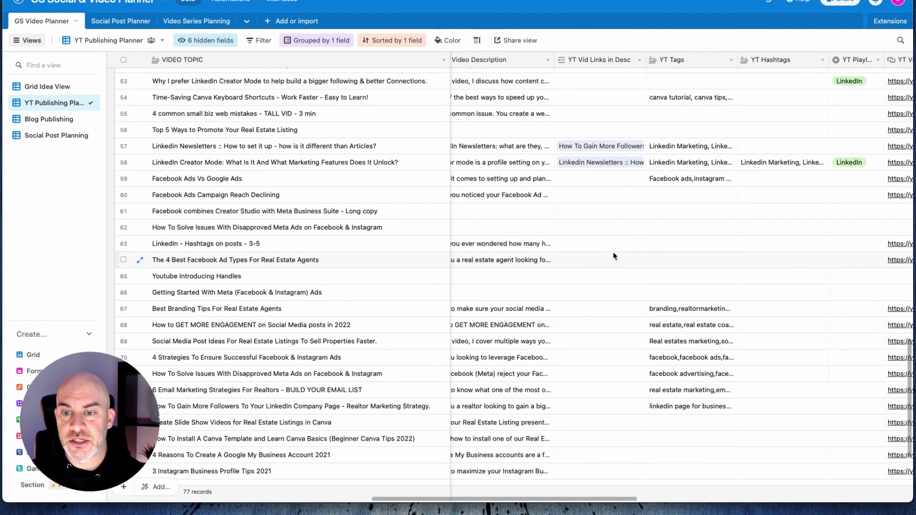
pyautogui.scroll(1, 615, 256)
pyautogui.hscroll(-10, 615, 257)
pyautogui.hscroll(-4, 614, 256)
pyautogui.scroll(1, 614, 256)
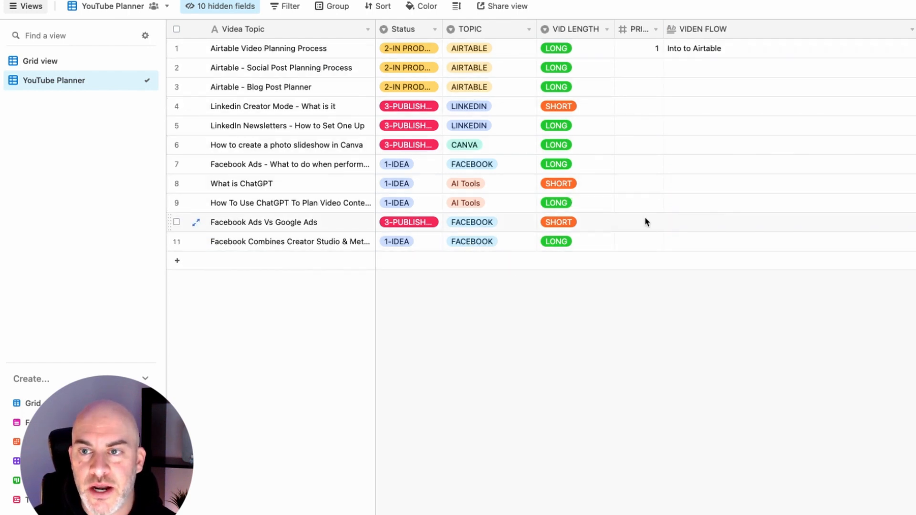
# In the Video Planner base's YouTube Planner view, move the YT PUB DATE field to directly before VIDEN FLOW.
pyautogui.hscroll(5, 646, 222)
pyautogui.hscroll(-5, 643, 221)
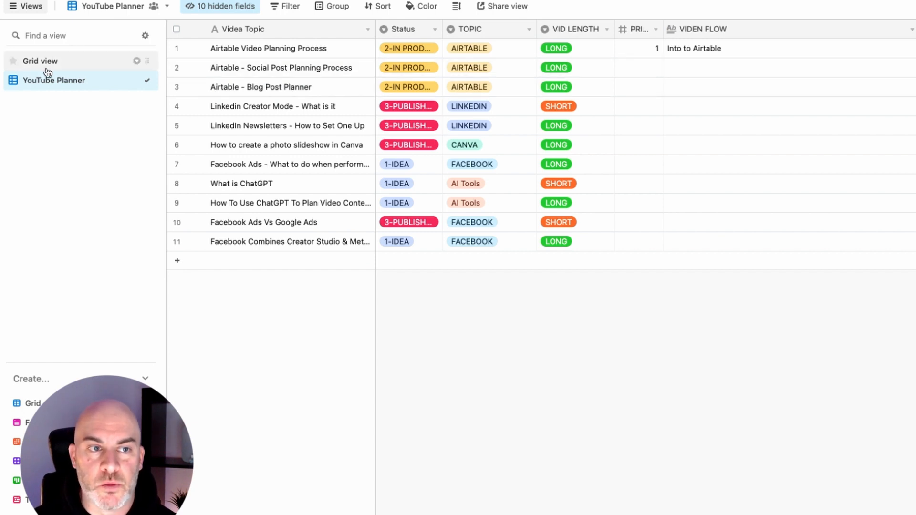
pyautogui.hscroll(8, 849, 153)
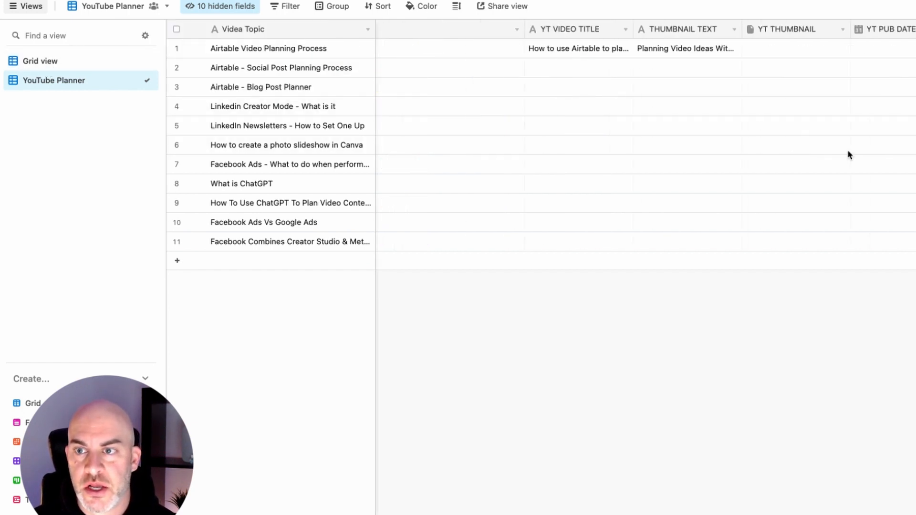
pyautogui.moveTo(900, 30); pyautogui.dragTo(663, 30)
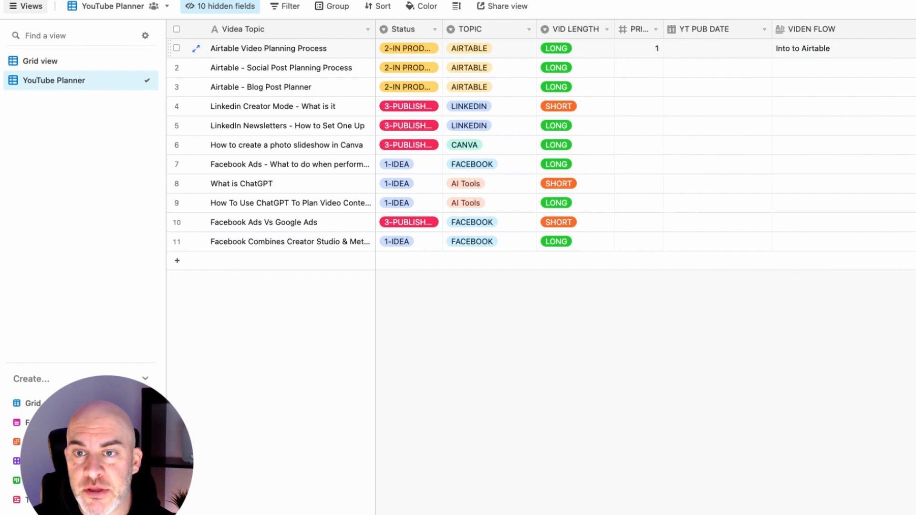
pyautogui.hscroll(1, 372, 34)
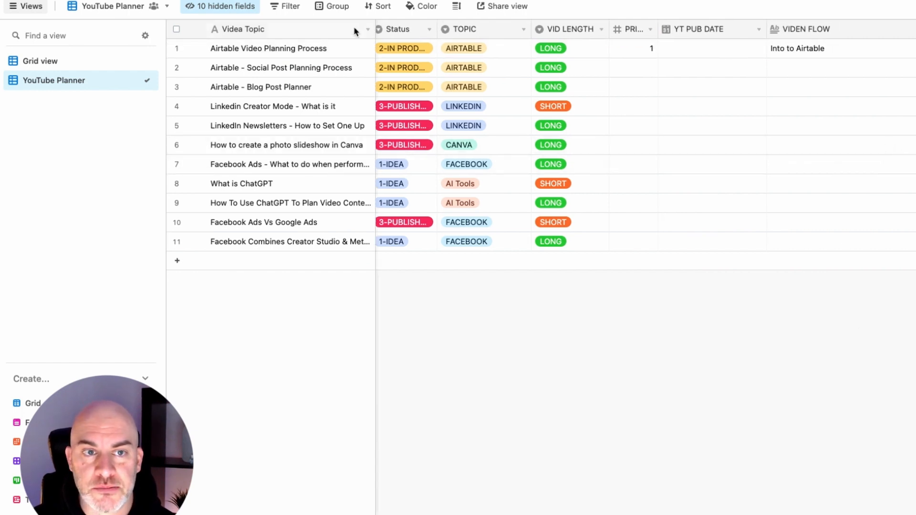
# Check the hidden fields setting and look over the YouTube Planner fields from VIDEN FLOW to YT VID URL.
pyautogui.click(227, 9)
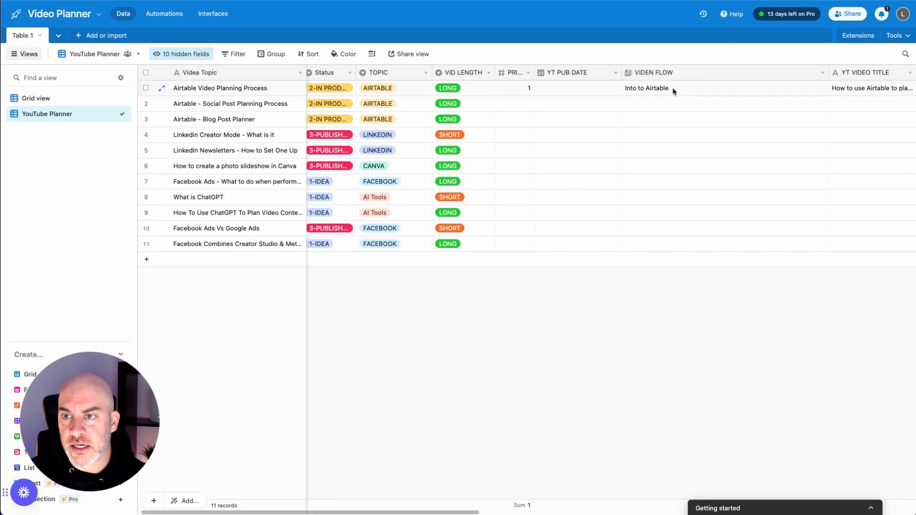
pyautogui.hscroll(6, 673, 91)
pyautogui.hscroll(6, 673, 92)
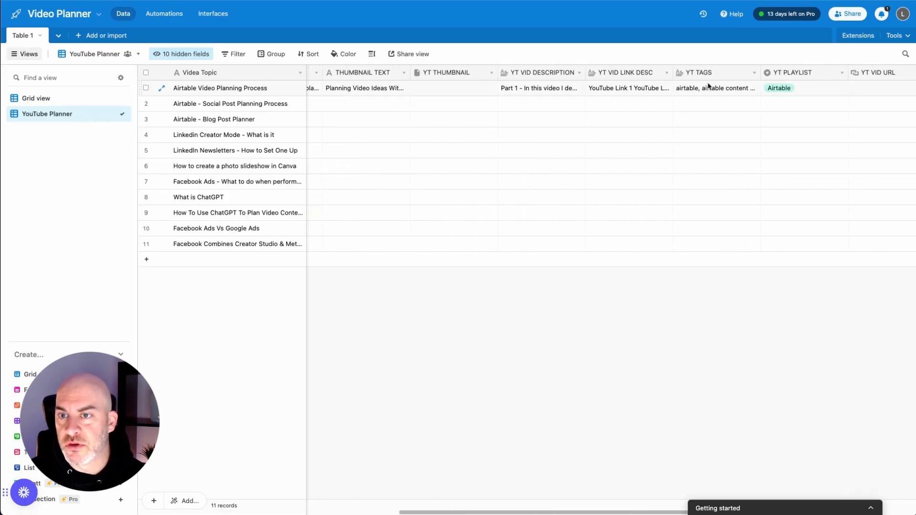
# Move the YT PLAYLIST field to directly after YT PUB DATE and narrow its column slightly.
pyautogui.moveTo(824, 74); pyautogui.dragTo(628, 76)
pyautogui.hscroll(8, 736, 135)
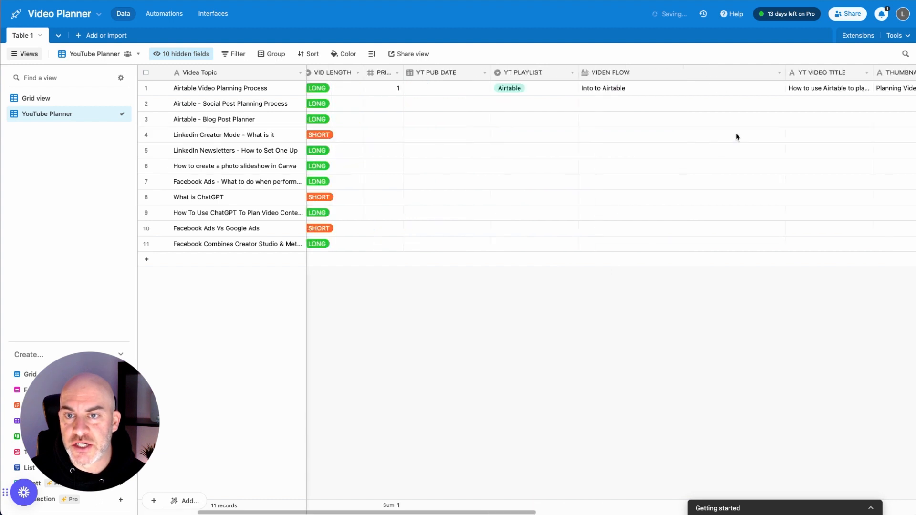
pyautogui.hscroll(-5, 737, 137)
pyautogui.moveTo(523, 70)
pyautogui.mouseDown()
pyautogui.moveTo(495, 69)
pyautogui.moveTo(506, 71)
pyautogui.mouseUp()
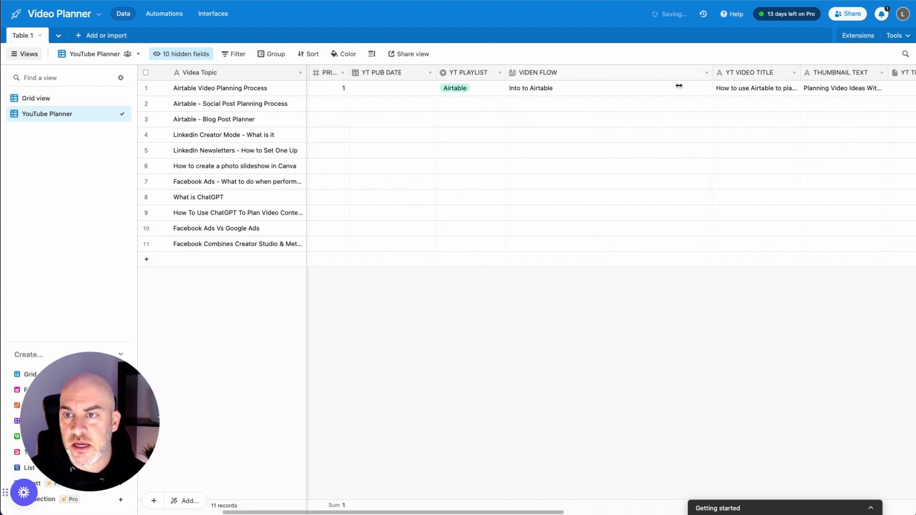
# Move the YouTube checkbox field to directly after YT PLAYLIST and narrow the YT PUB DATE column slightly.
pyautogui.hscroll(10, 740, 101)
pyautogui.hscroll(5, 741, 103)
pyautogui.hscroll(5, 748, 100)
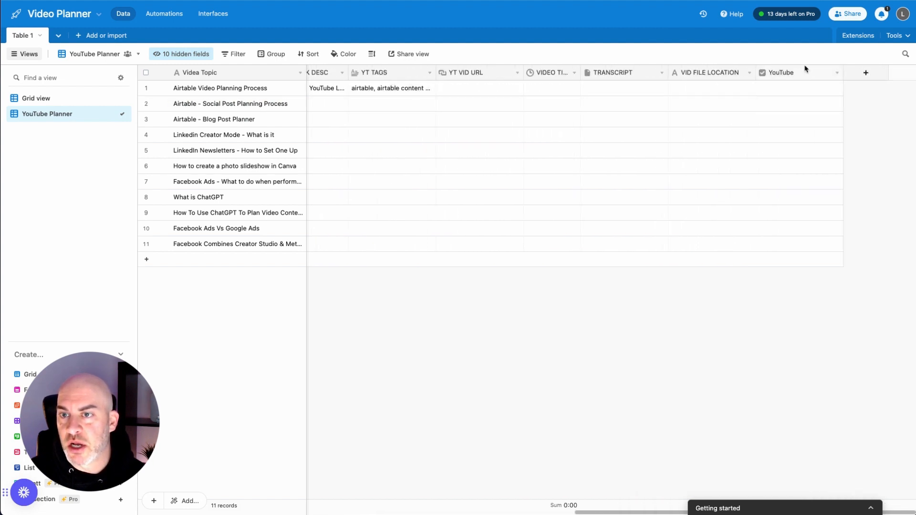
pyautogui.moveTo(801, 76); pyautogui.dragTo(698, 71)
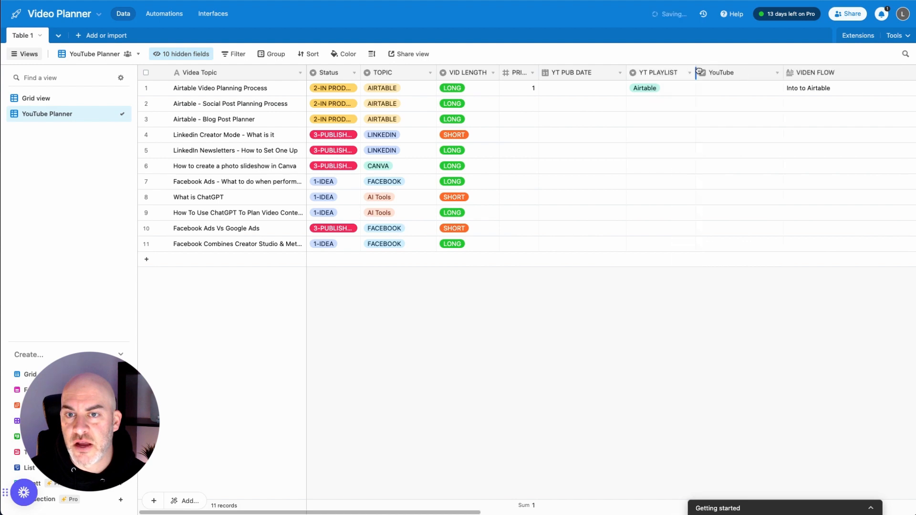
pyautogui.moveTo(626, 74); pyautogui.dragTo(612, 74)
# Set the YT PUB DATE to 2/6/2023 for the Linkedin Creator Mode record and 1/31/2023 for LinkedIn Newsletters.
pyautogui.click(582, 141)
pyautogui.click(595, 139)
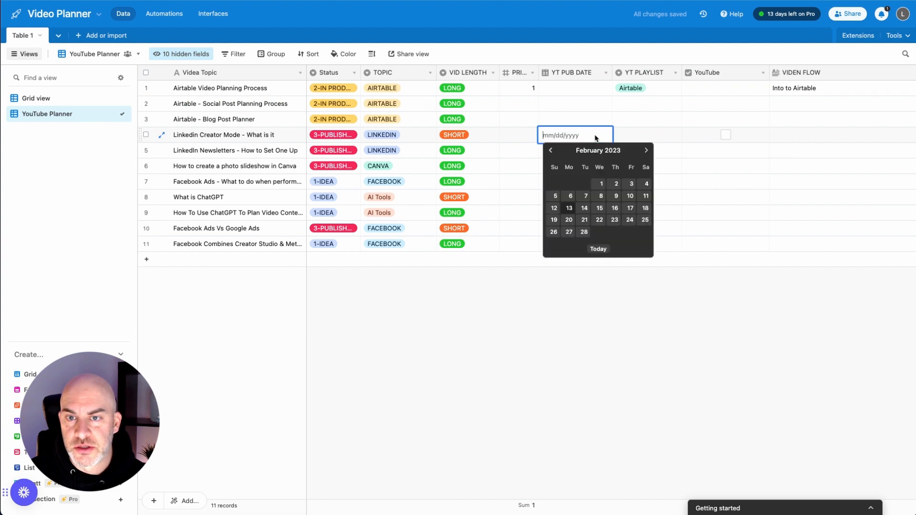
pyautogui.click(570, 199)
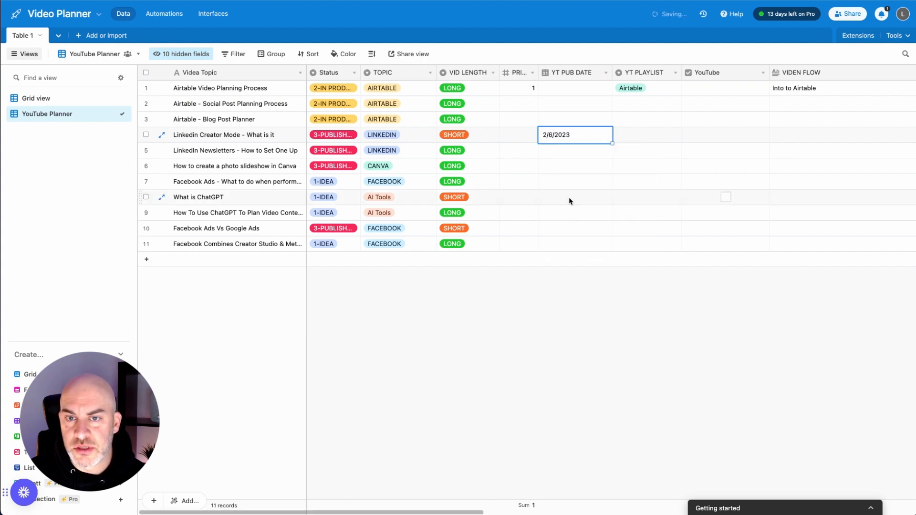
pyautogui.doubleClick(586, 151)
pyautogui.click(551, 166)
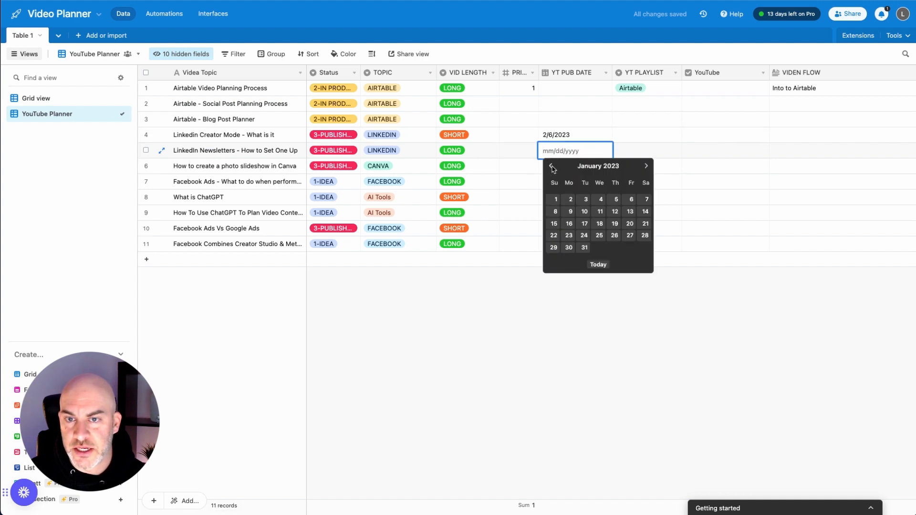
pyautogui.click(585, 247)
# Set the YT PUB DATE to 1/24/2023 for the Canva photo slideshow record and 1/10/2023 for Facebook Ads Vs Google Ads.
pyautogui.press('Return')
pyautogui.click(585, 251)
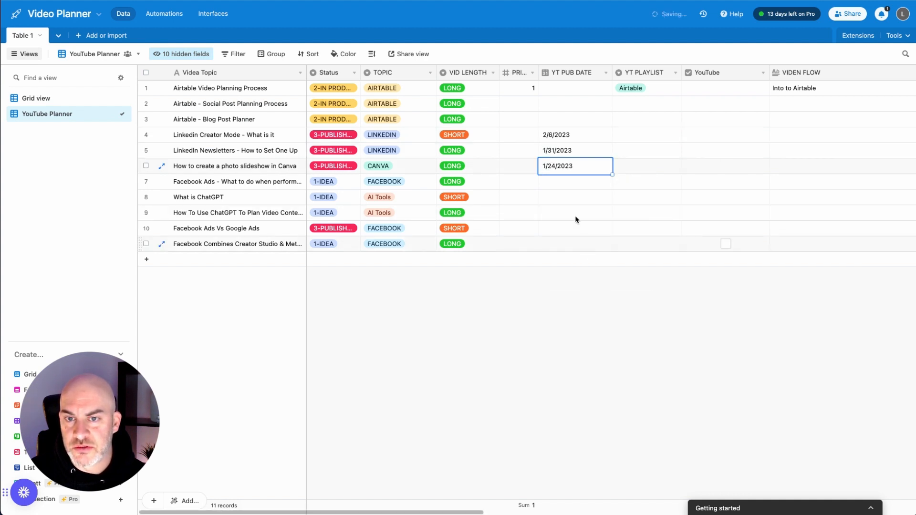
pyautogui.doubleClick(552, 229)
pyautogui.click(584, 292)
pyautogui.click(510, 313)
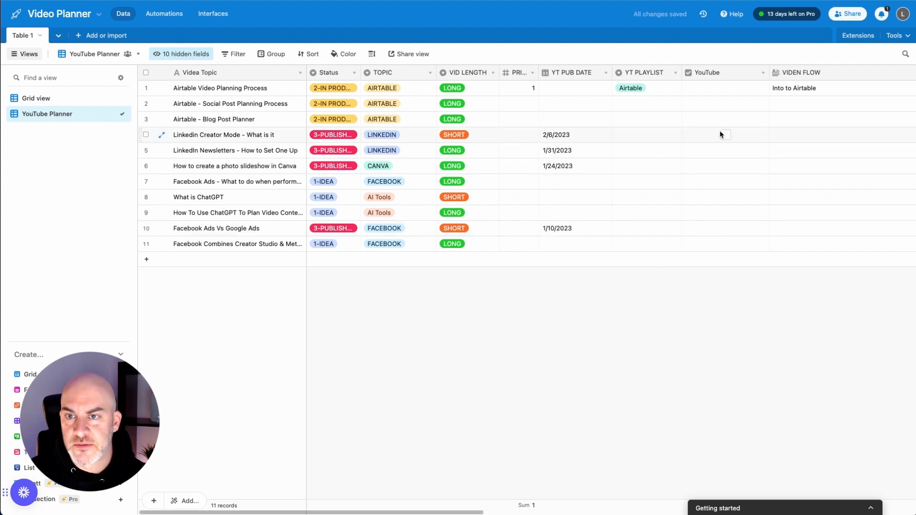
# Mark the YouTube checkbox for all four records whose status is 3-PUBLISHED.
pyautogui.click(724, 136)
pyautogui.click(731, 168)
pyautogui.click(725, 165)
pyautogui.click(725, 229)
pyautogui.click(521, 372)
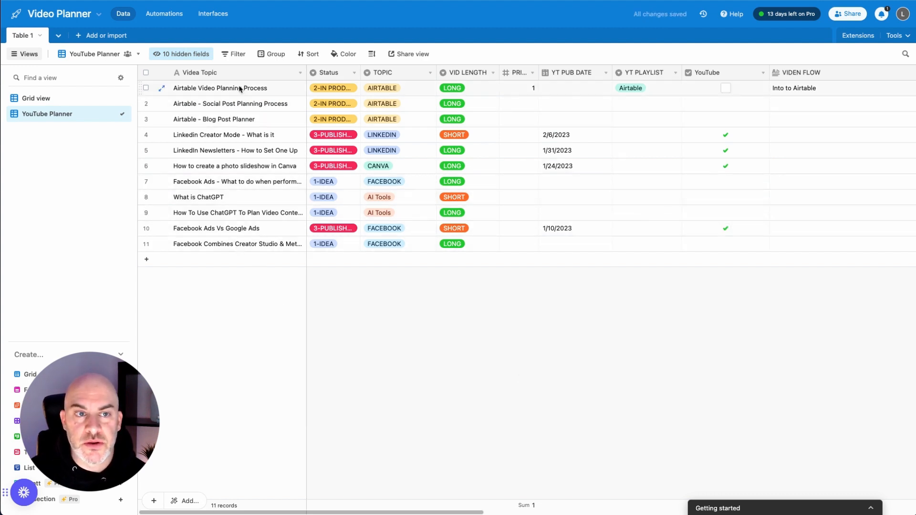
# Group the YouTube Planner records by the Status field.
pyautogui.click(274, 55)
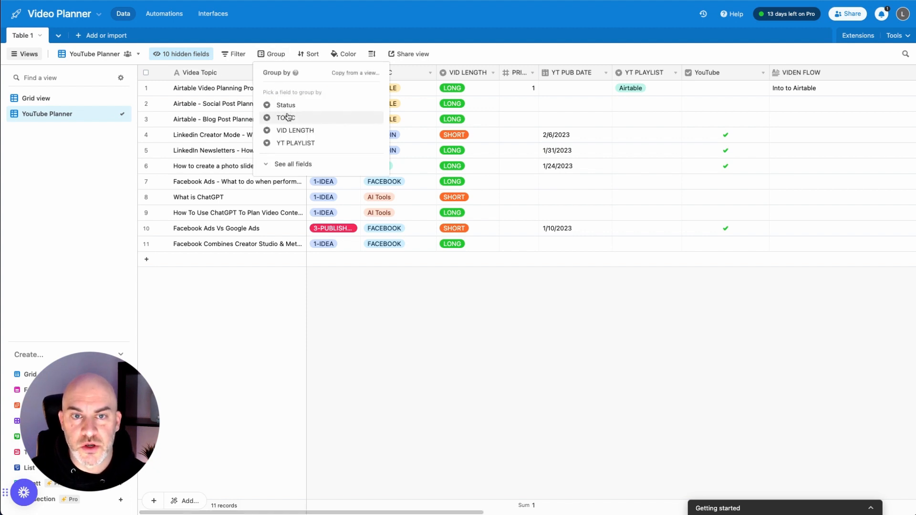
pyautogui.click(280, 59)
pyautogui.click(280, 56)
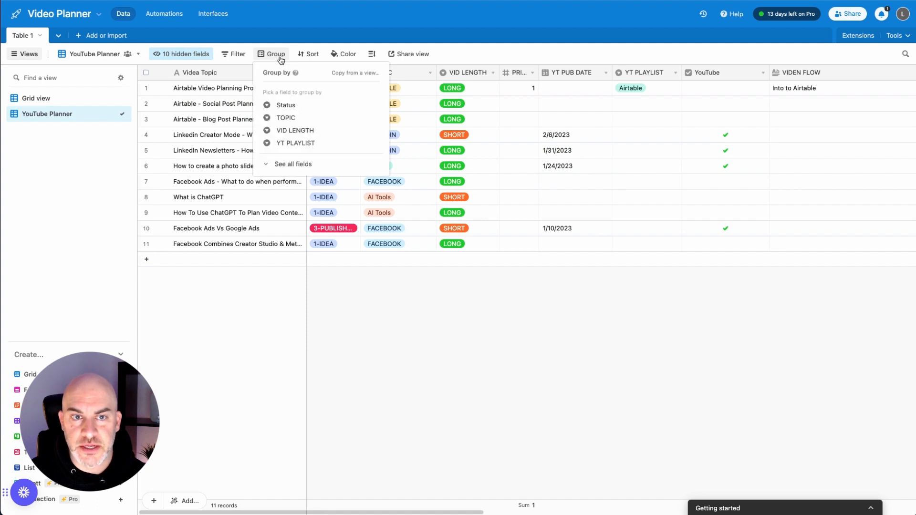
pyautogui.click(286, 105)
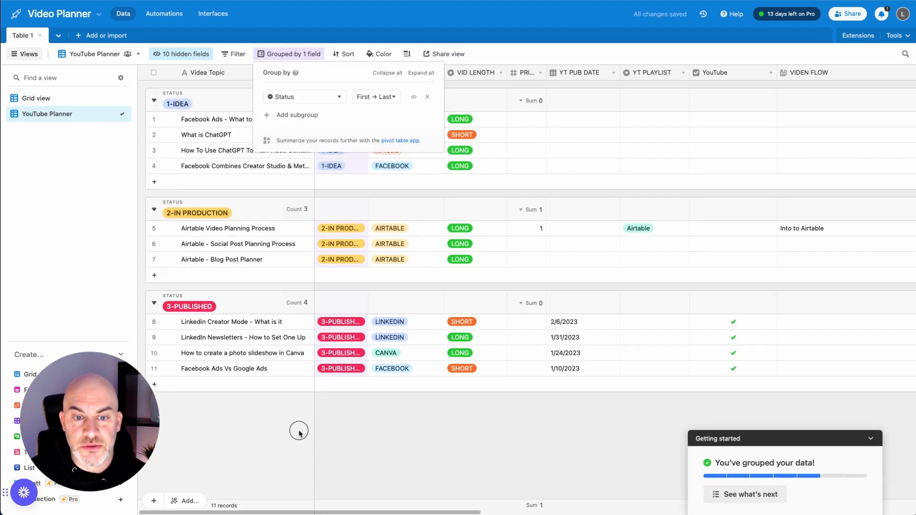
pyautogui.click(300, 429)
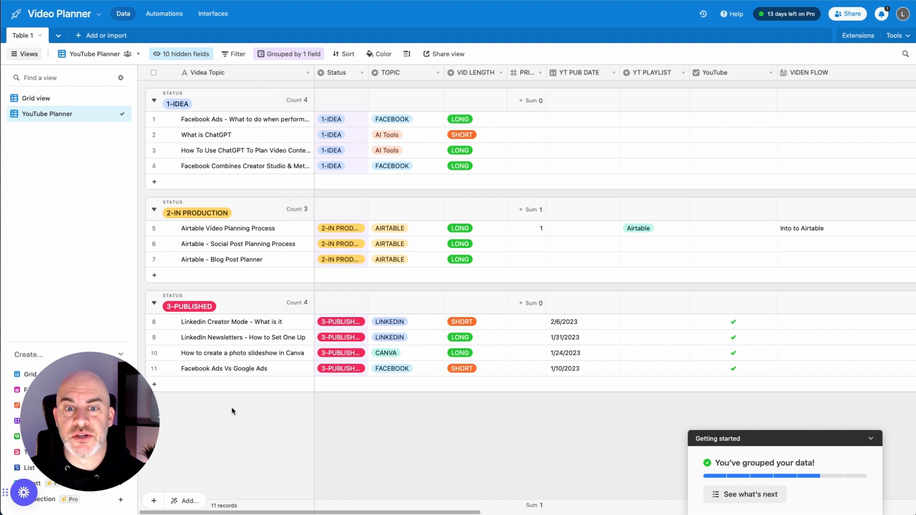
# Collapse and re-expand the 1-IDEA group, and view the expanded Airtable - Blog Post Planner record before closing it.
pyautogui.click(154, 101)
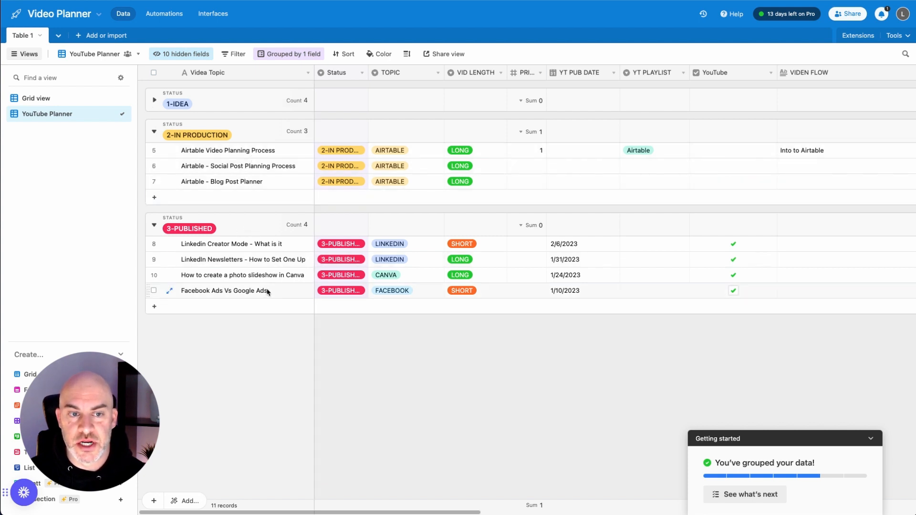
pyautogui.click(154, 102)
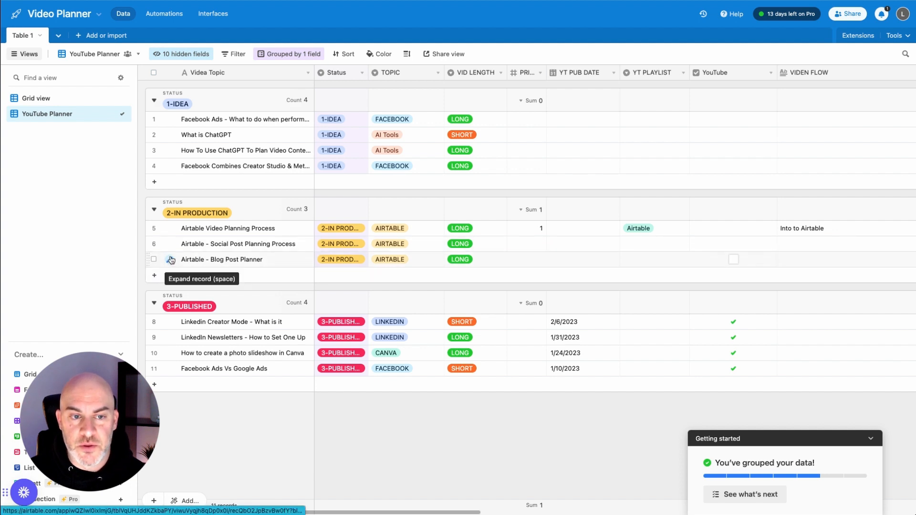
pyautogui.click(171, 260)
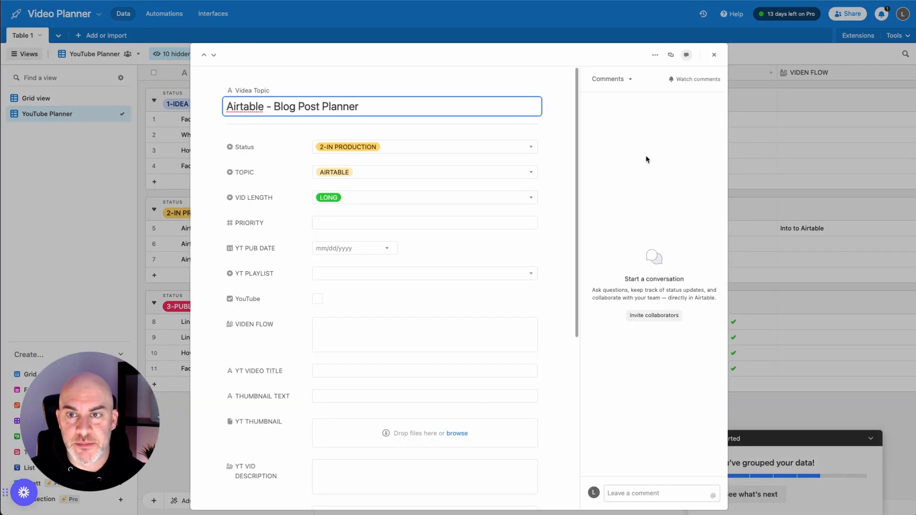
pyautogui.click(714, 56)
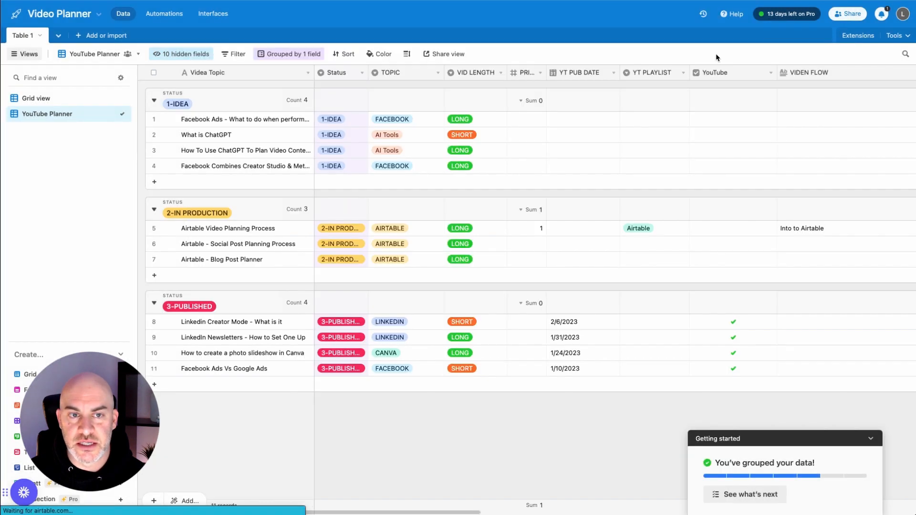
# Set the PRIORITY to 2 for Airtable - Social Post Planning Process and to 3 for Airtable - Blog Post Planner.
pyautogui.click(539, 249)
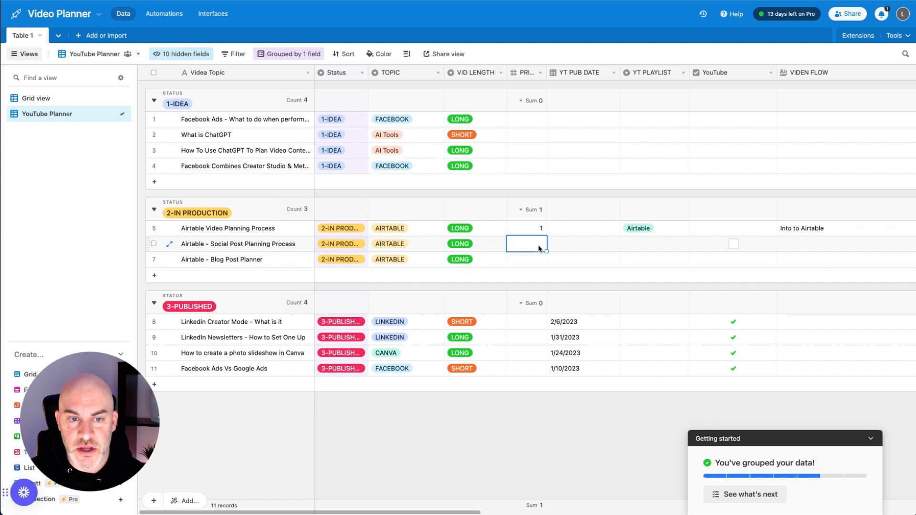
pyautogui.write('2')
pyautogui.press('Return')
pyautogui.write('3')
pyautogui.click(496, 429)
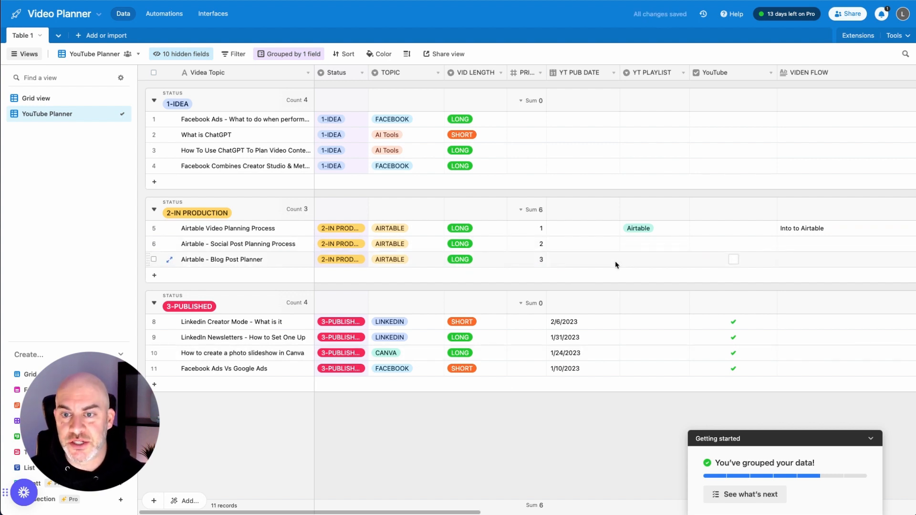
# Set the YT PLAYLIST to Airtable for the Social Post Planning Process and Blog Post Planner records.
pyautogui.click(666, 246)
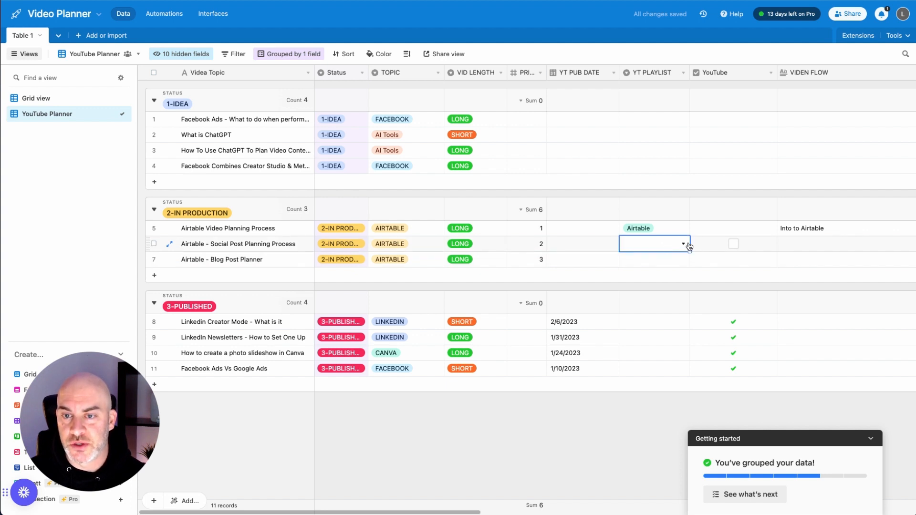
pyautogui.click(684, 244)
pyautogui.click(641, 330)
pyautogui.click(677, 265)
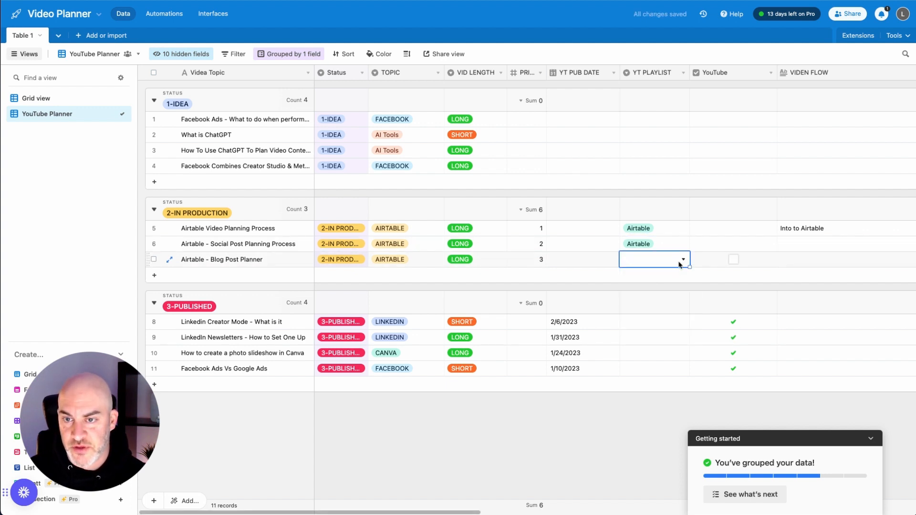
pyautogui.click(679, 262)
pyautogui.click(650, 344)
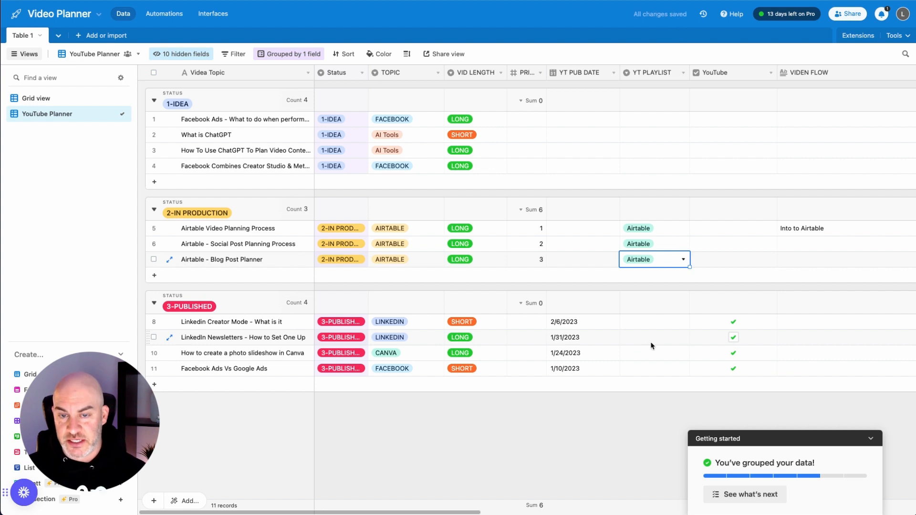
# Look over the YouTube fields in the grouped grid and in the expanded Airtable - Social Post Planning Process record, and close the record.
pyautogui.hscroll(10, 649, 342)
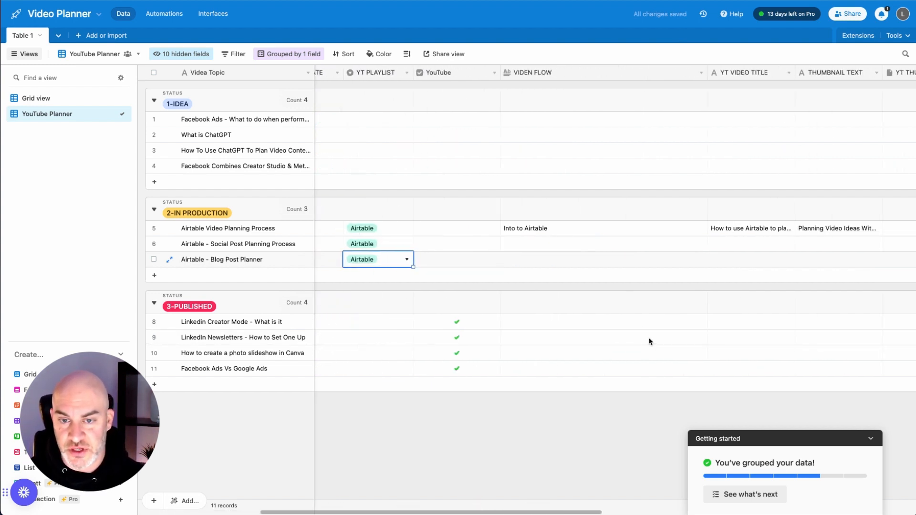
pyautogui.hscroll(5, 649, 342)
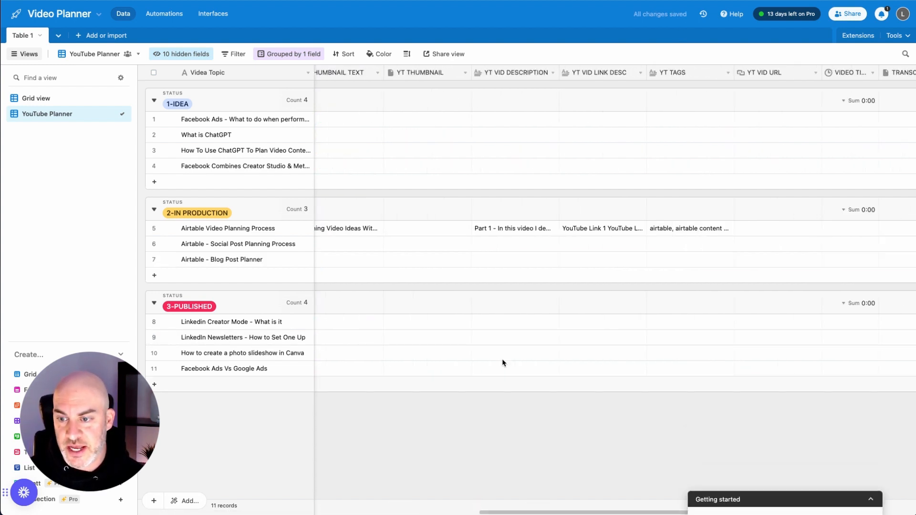
pyautogui.hscroll(-15, 401, 306)
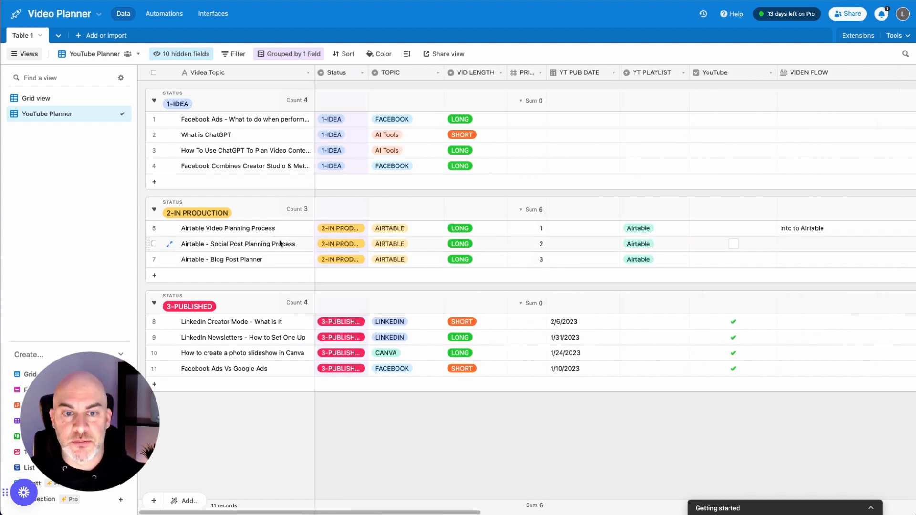
pyautogui.click(170, 245)
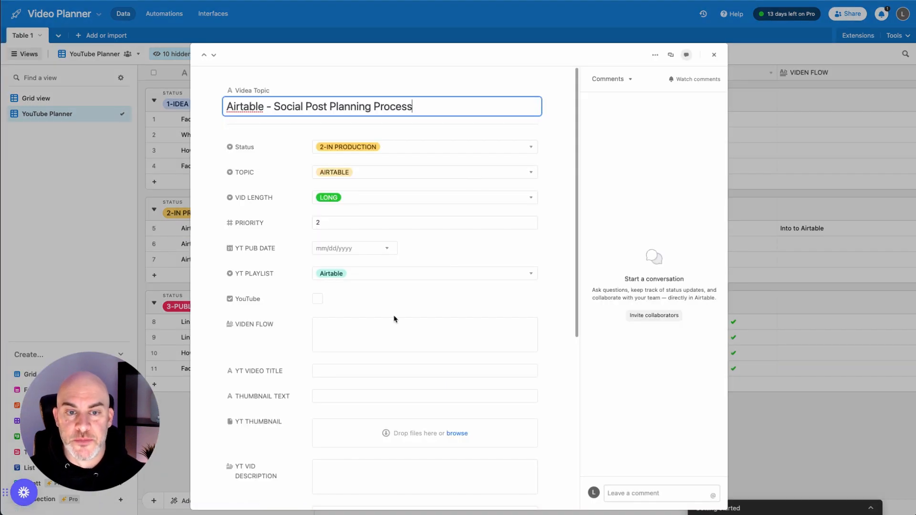
pyautogui.scroll(-3, 395, 273)
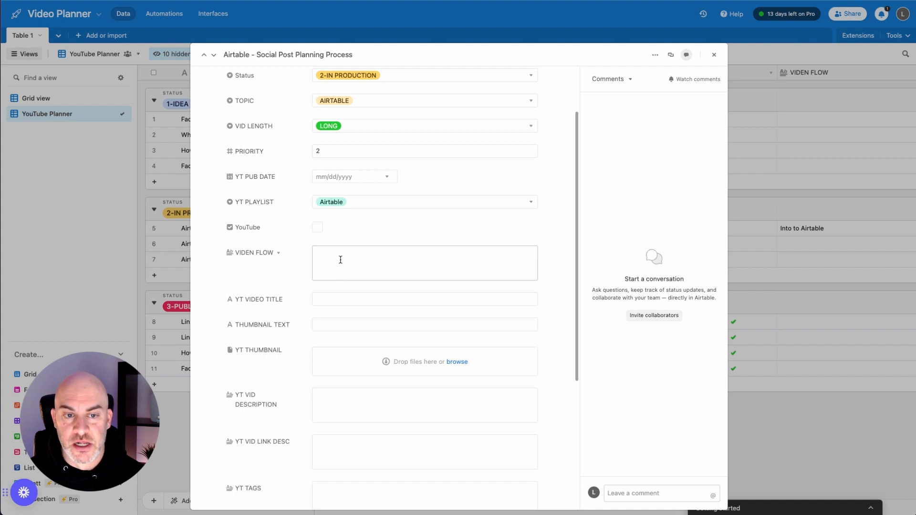
pyautogui.scroll(-4, 339, 258)
pyautogui.click(323, 210)
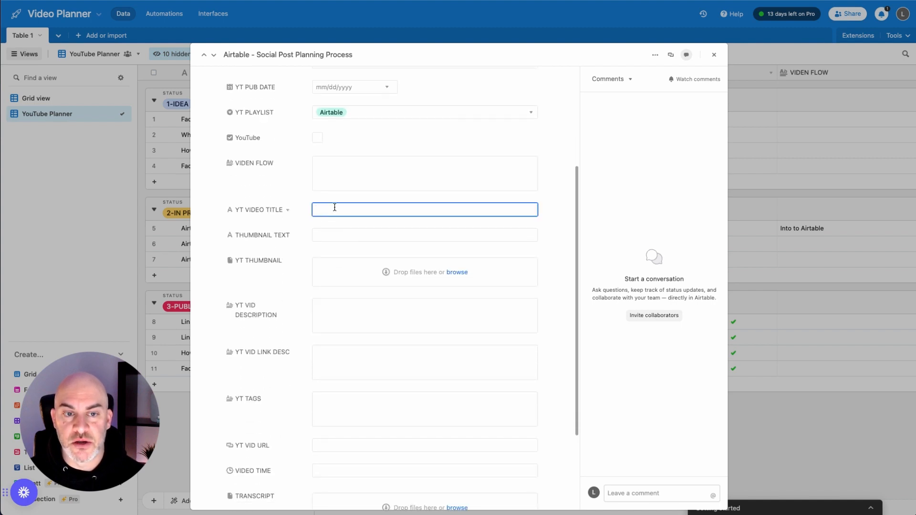
pyautogui.click(326, 236)
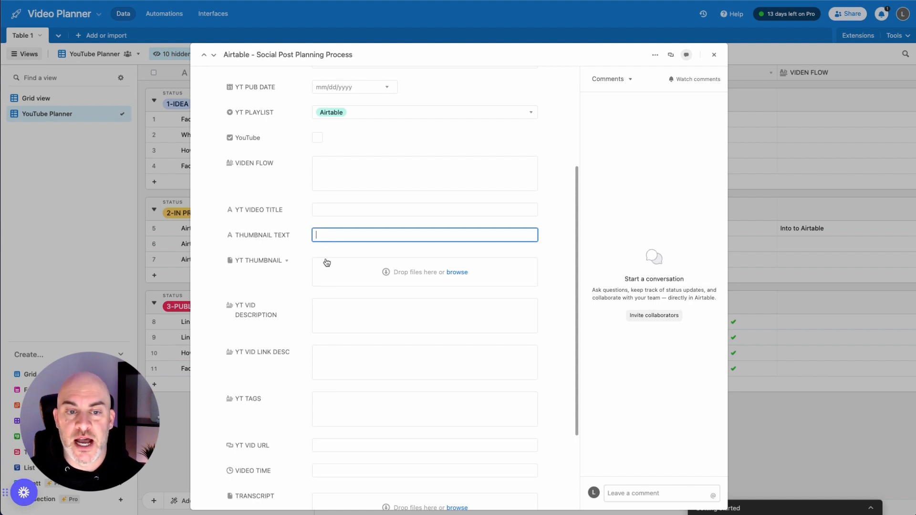
pyautogui.scroll(-1, 338, 248)
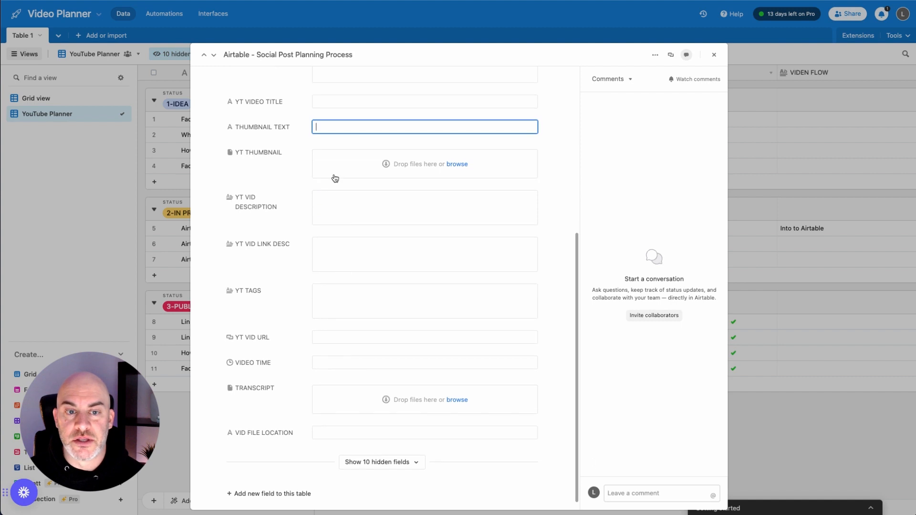
pyautogui.click(332, 208)
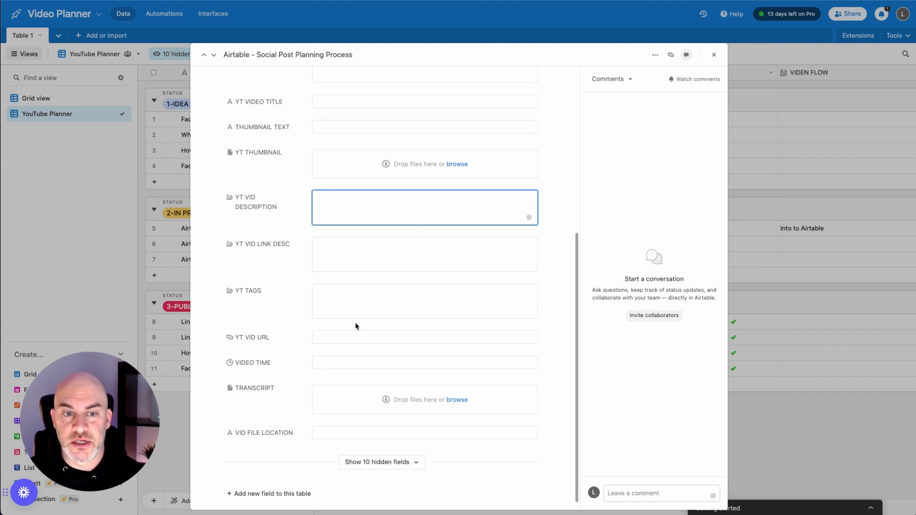
pyautogui.scroll(-1, 355, 296)
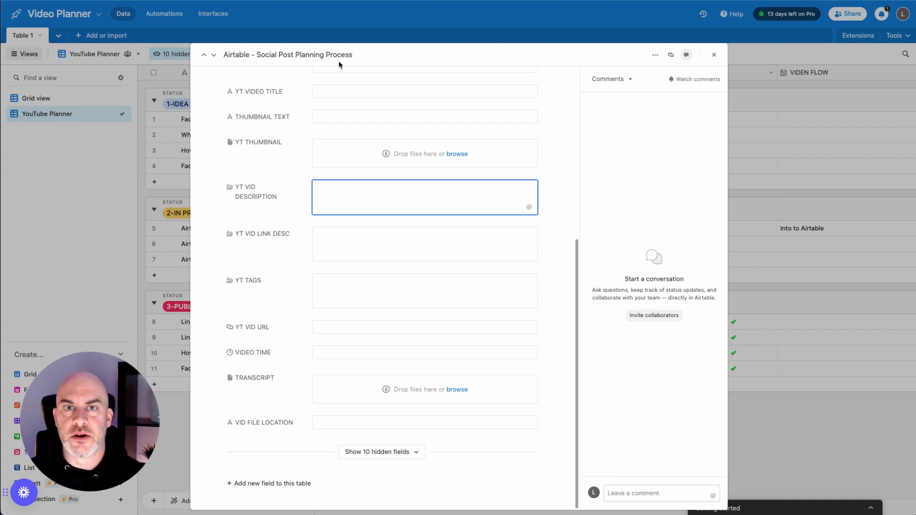
pyautogui.click(714, 56)
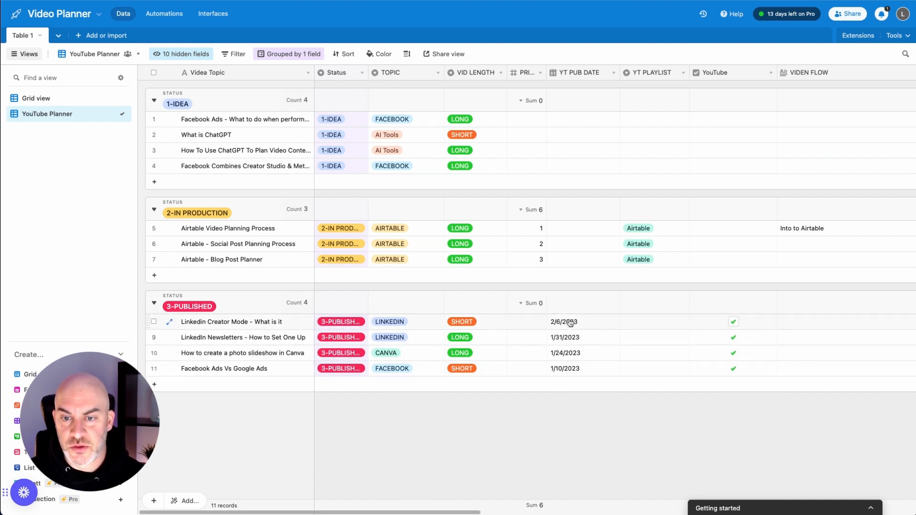
# Add a sort by the YT PUB DATE field to the grouped records in the YouTube Planner view.
pyautogui.click(348, 55)
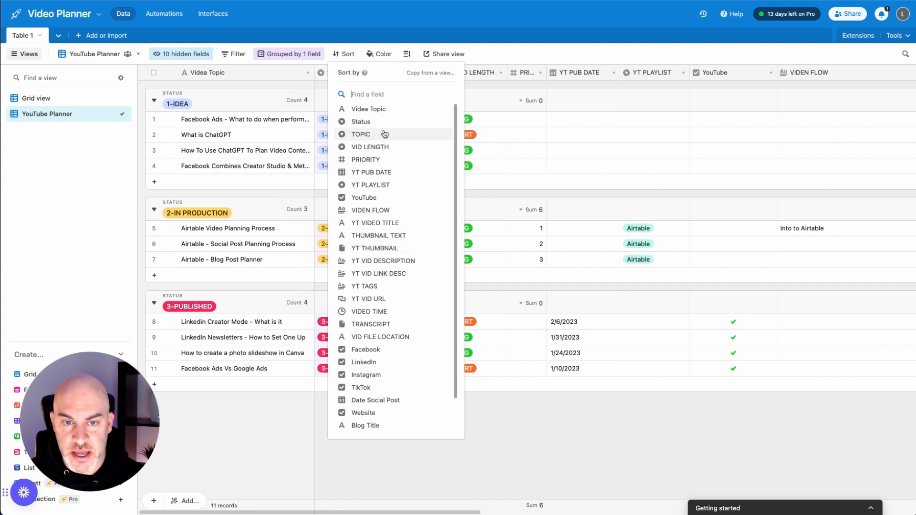
pyautogui.click(377, 173)
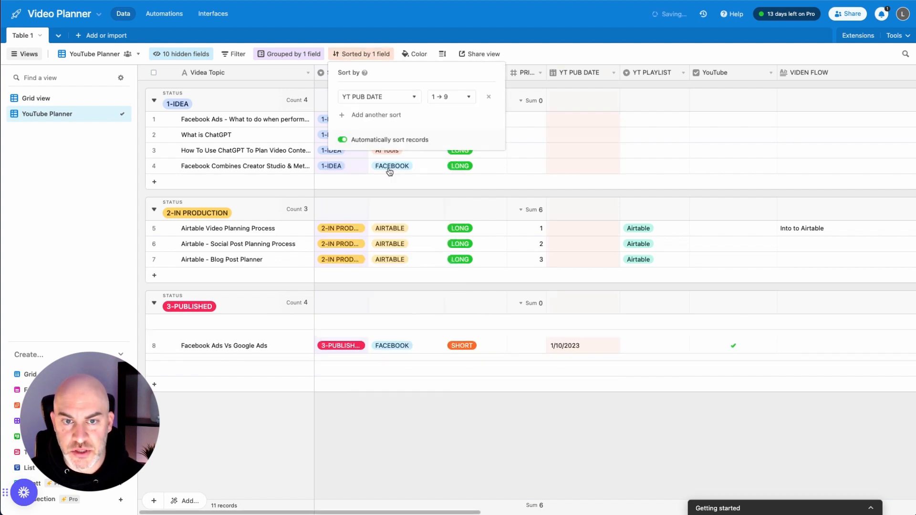
pyautogui.click(475, 432)
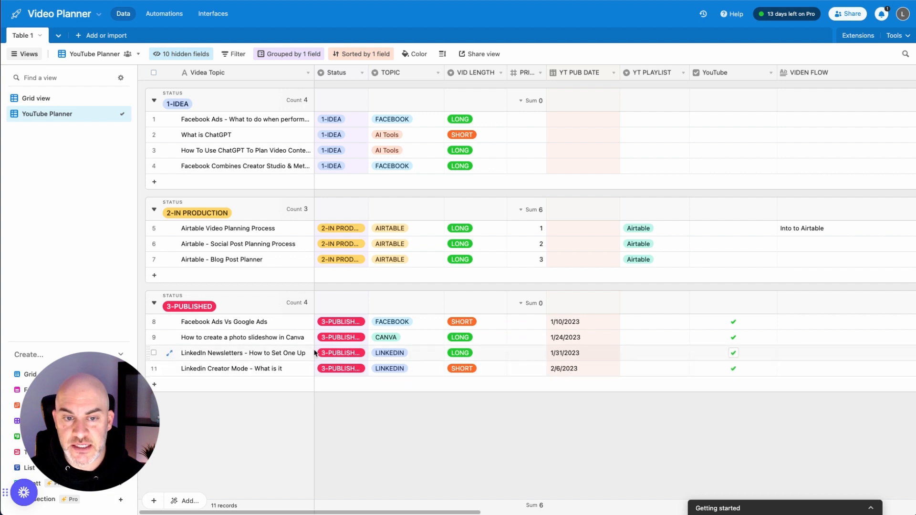
# Change the YT PUB DATE sort order to 9 → 1 so the newest publish dates come first in each group.
pyautogui.click(384, 52)
pyautogui.click(383, 53)
pyautogui.click(335, 53)
pyautogui.click(465, 97)
pyautogui.click(456, 127)
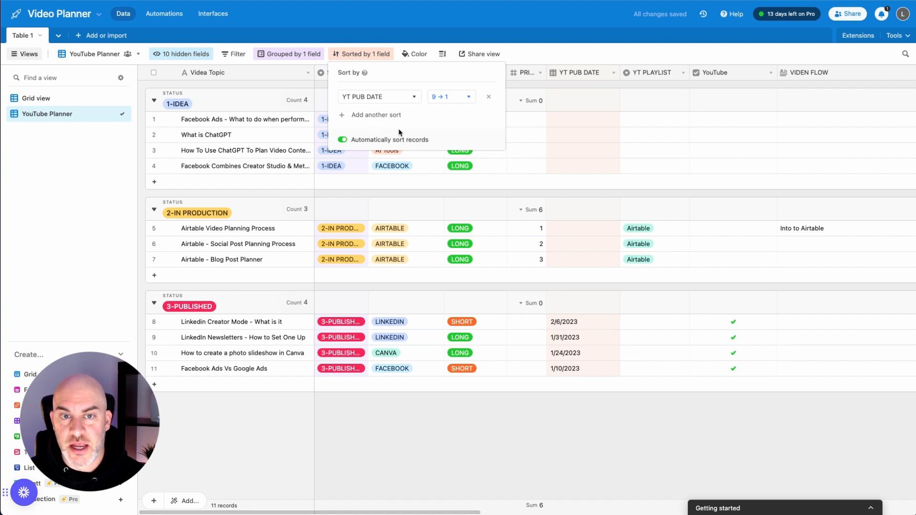
pyautogui.click(383, 54)
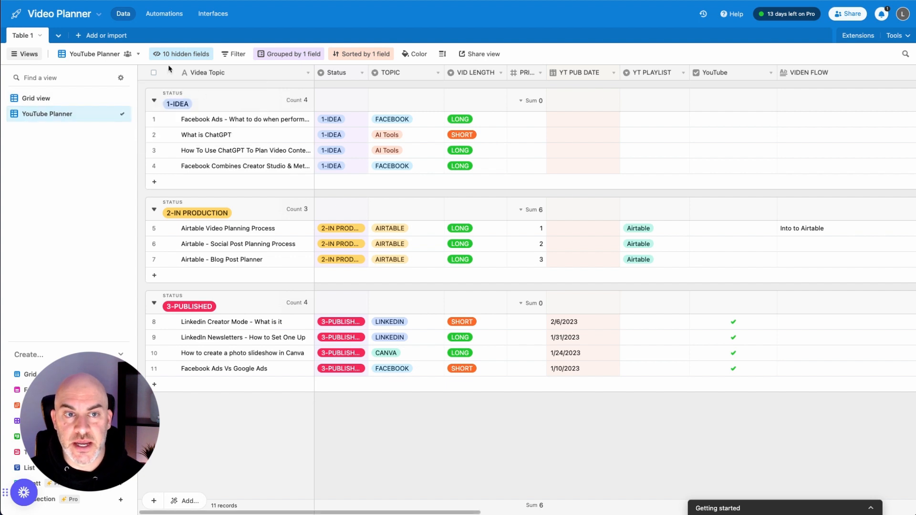
# Hide the TRANSCRIPT and THUMBNAIL TEXT fields in the YouTube Planner view.
pyautogui.hscroll(15, 573, 235)
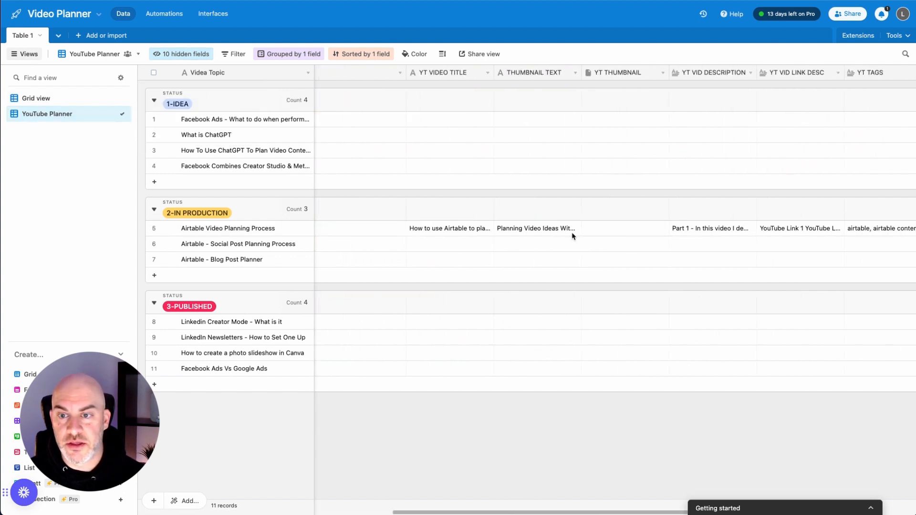
pyautogui.click(179, 54)
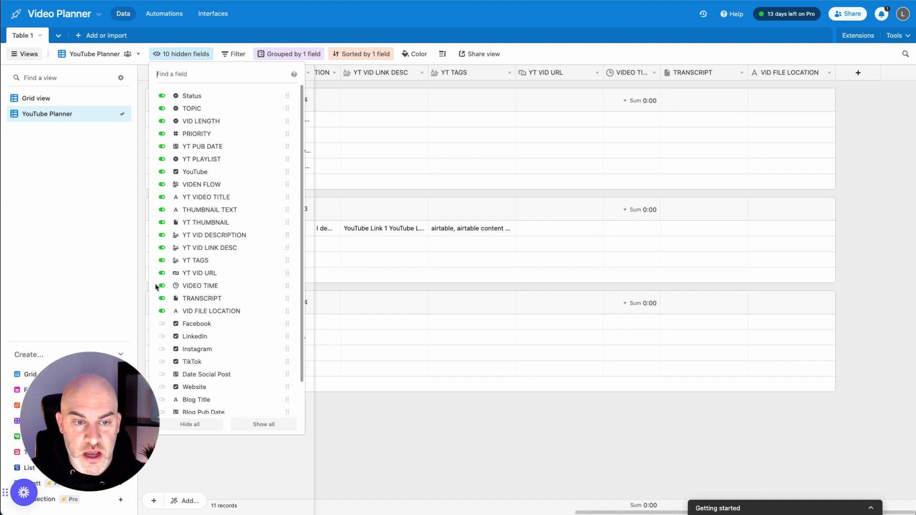
pyautogui.click(162, 298)
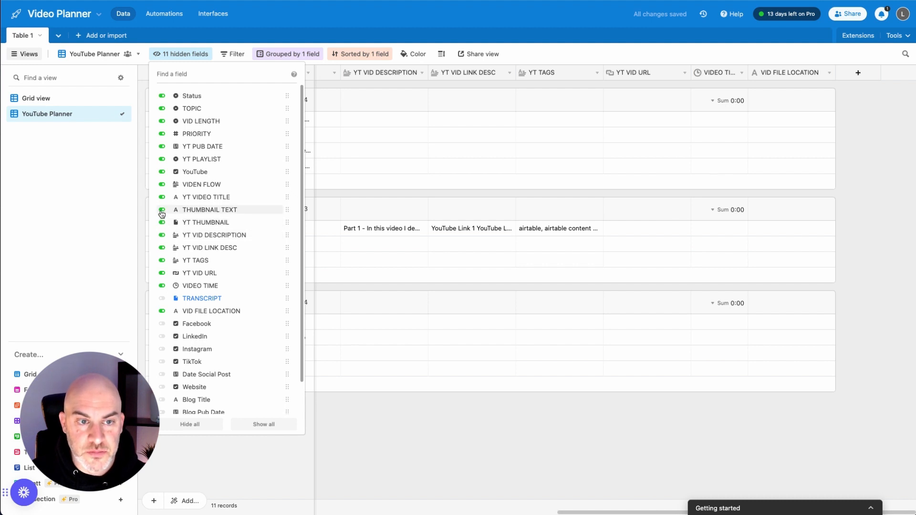
pyautogui.click(161, 211)
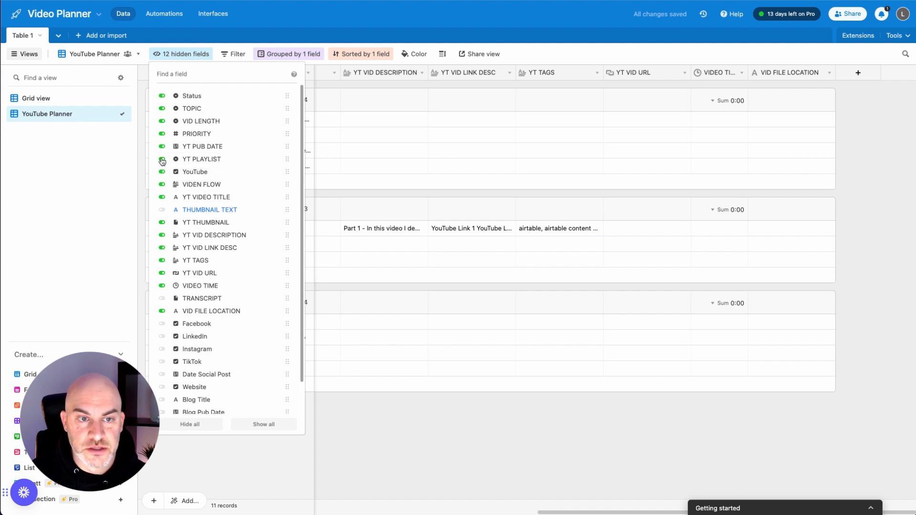
pyautogui.click(207, 460)
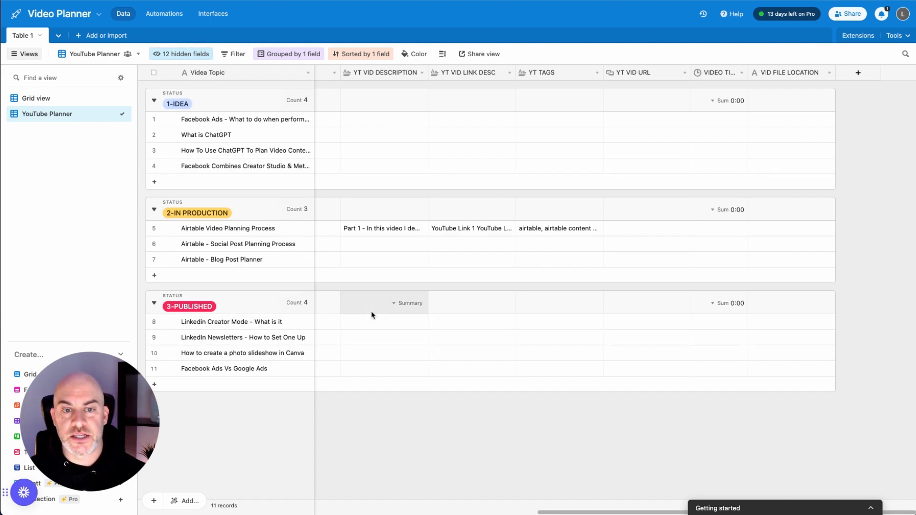
pyautogui.hscroll(-15, 371, 314)
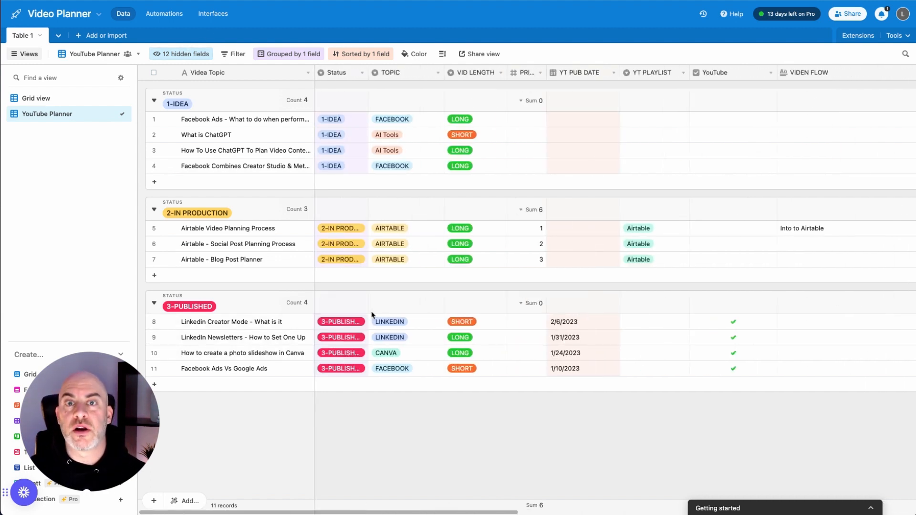